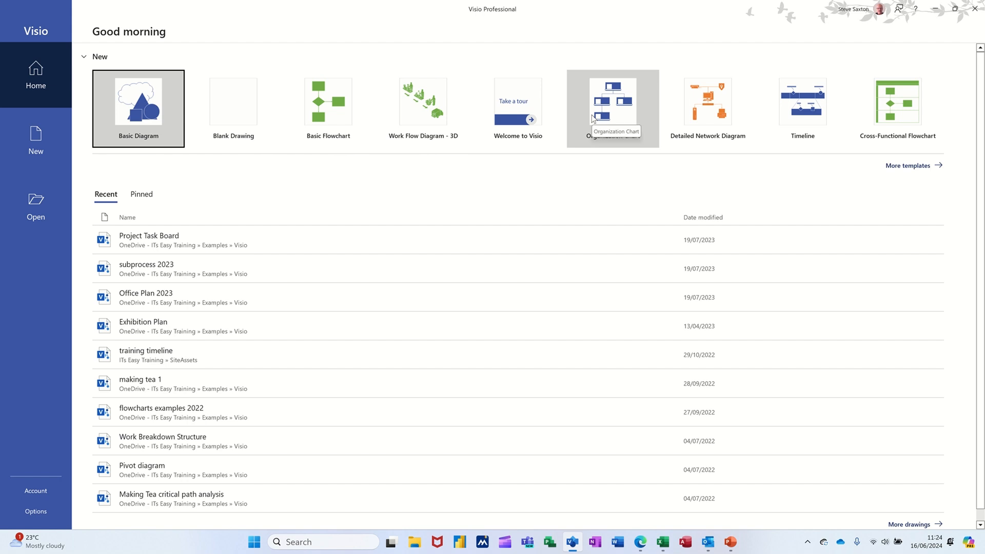
Browse the suggested Network and Flowcharts templates for a new drawing
{"action": "left_click", "coordinate": [33, 140]}
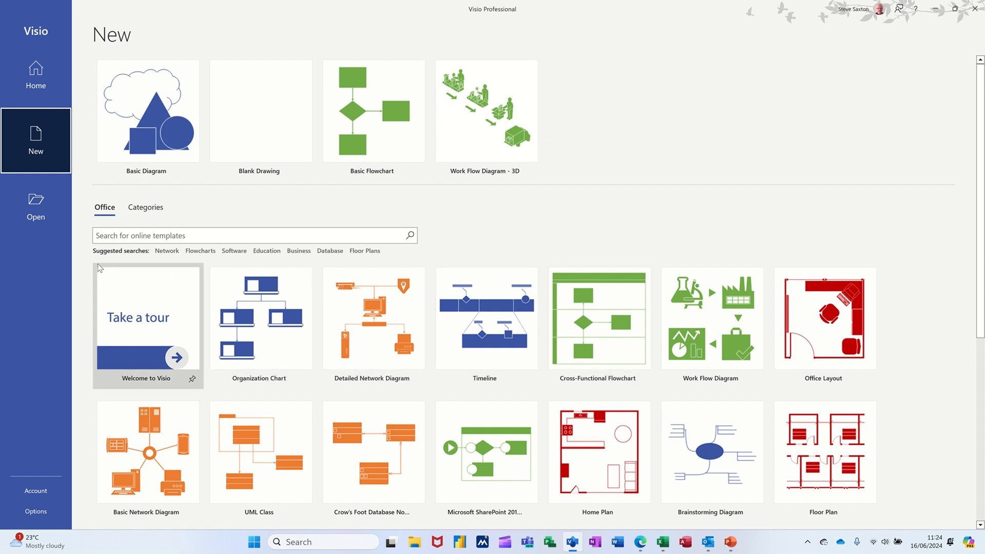
{"action": "left_click", "coordinate": [164, 251]}
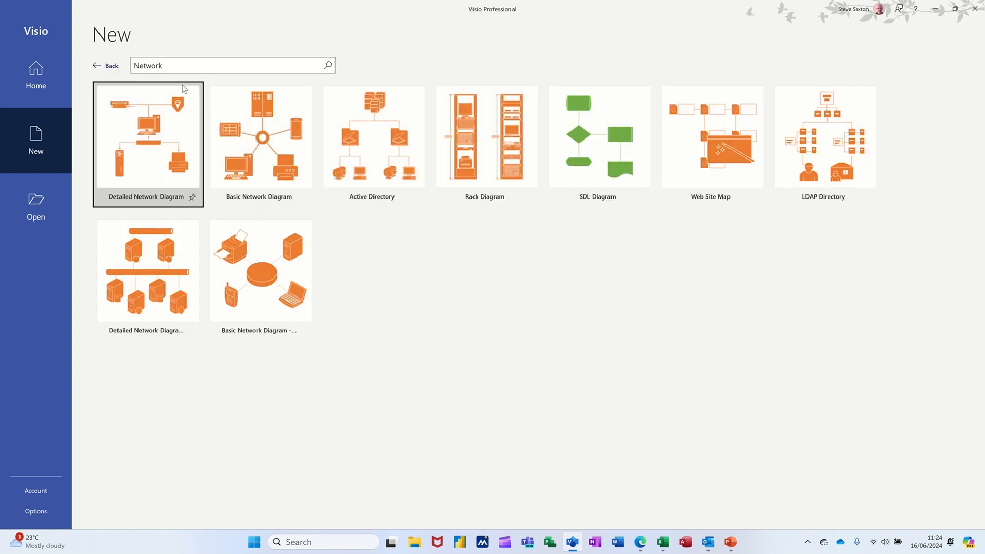
{"action": "left_click", "coordinate": [111, 67]}
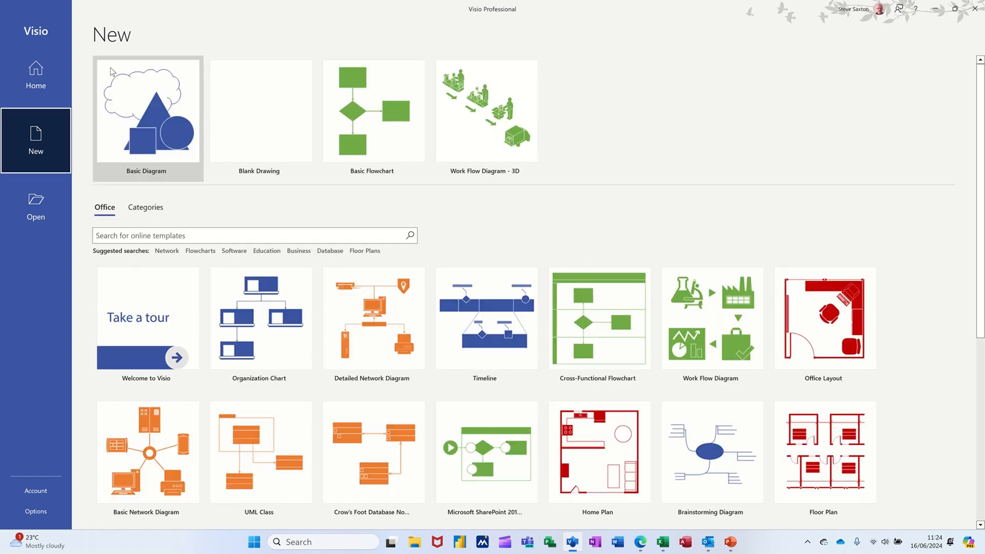
{"action": "left_click", "coordinate": [201, 252]}
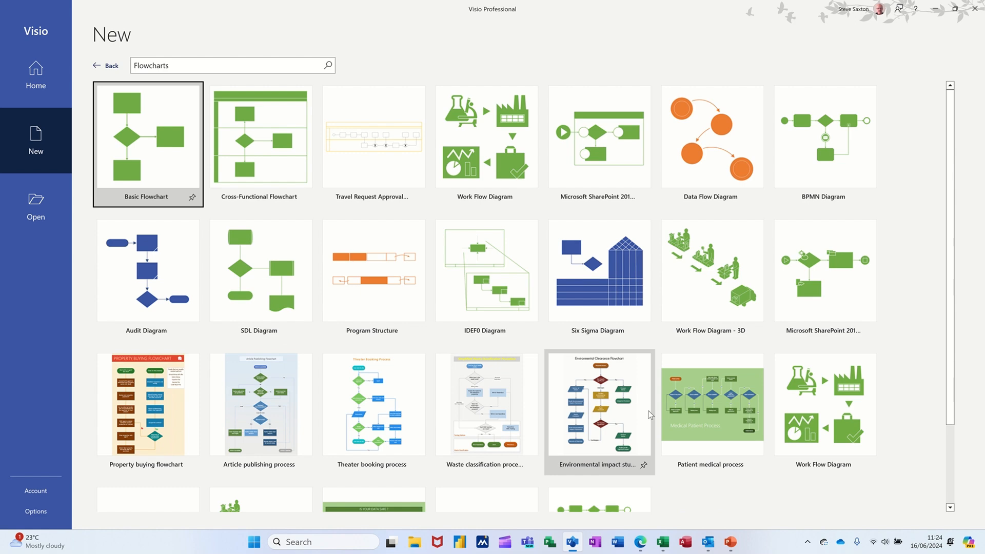
{"action": "scroll", "coordinate": [626, 329], "scroll_direction": "down", "scroll_amount": 2}
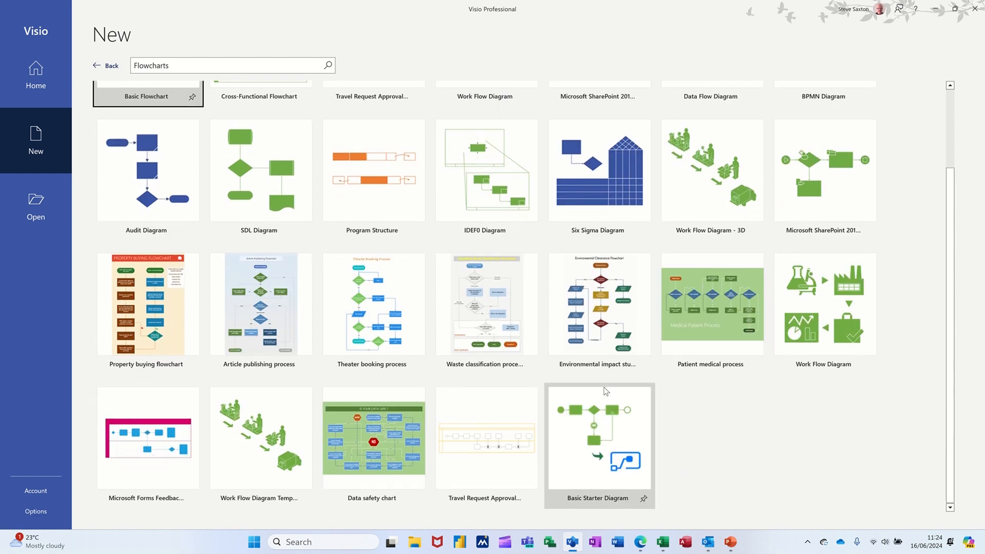
{"action": "scroll", "coordinate": [585, 395], "scroll_direction": "up", "scroll_amount": 2}
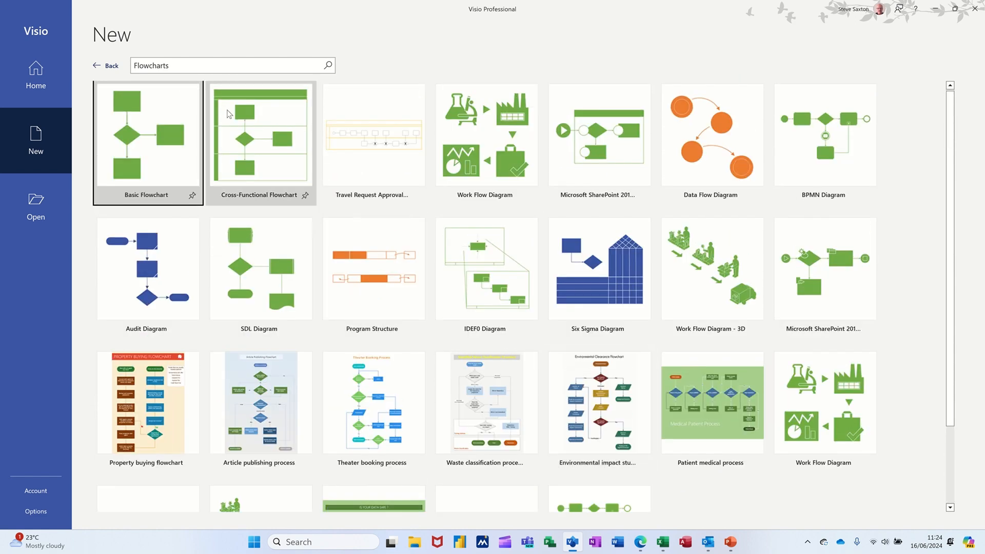
{"action": "left_click", "coordinate": [109, 68]}
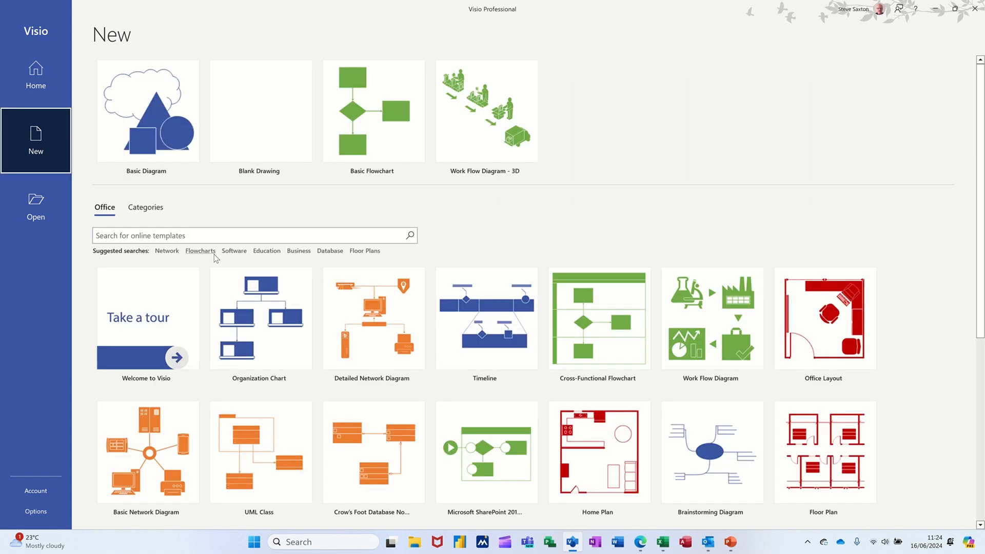
Browse the suggested Software and Business templates, going through the whole Business list
{"action": "left_click", "coordinate": [239, 253]}
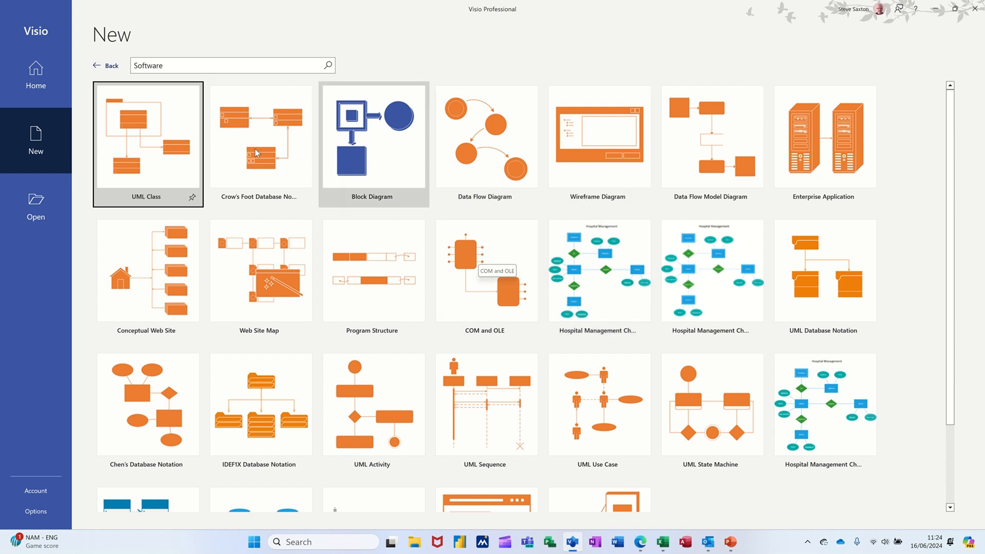
{"action": "left_click", "coordinate": [109, 66]}
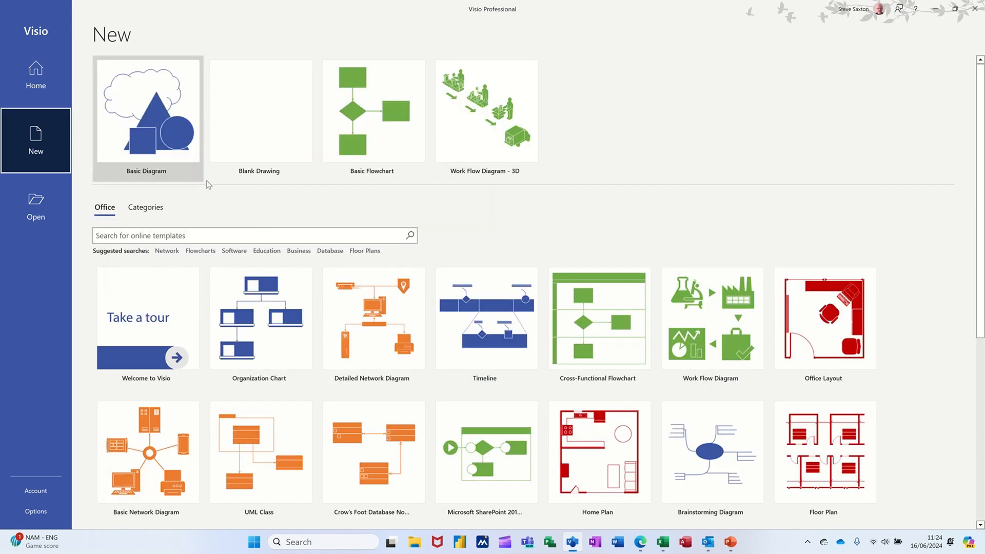
{"action": "left_click", "coordinate": [299, 251]}
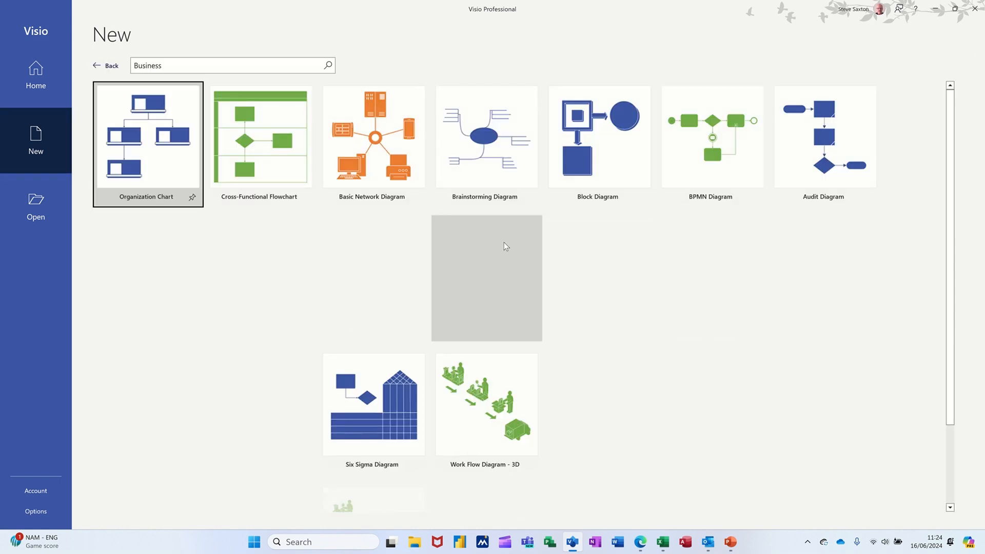
{"action": "scroll", "coordinate": [598, 308], "scroll_direction": "down", "scroll_amount": 3}
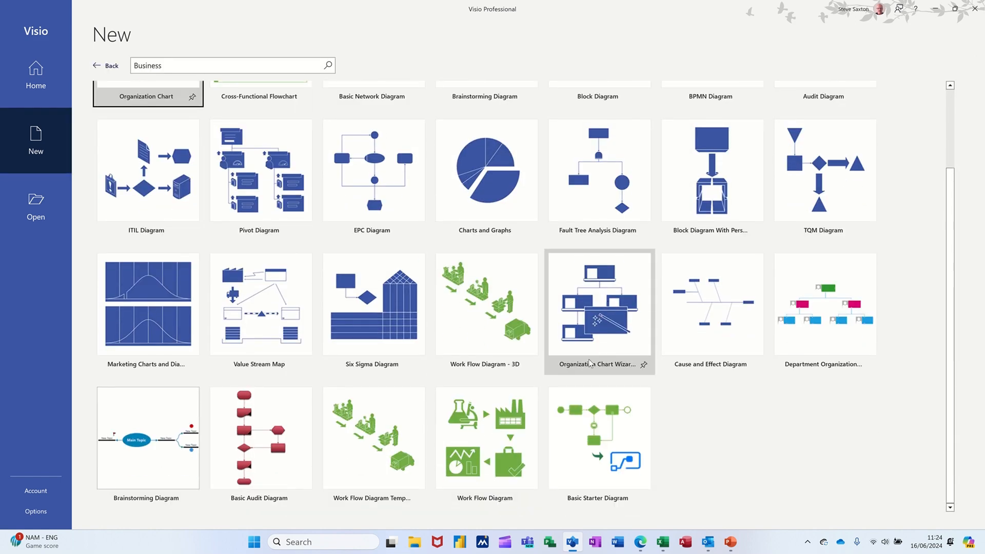
{"action": "scroll", "coordinate": [497, 336], "scroll_direction": "up", "scroll_amount": 3}
{"action": "left_click", "coordinate": [106, 65]}
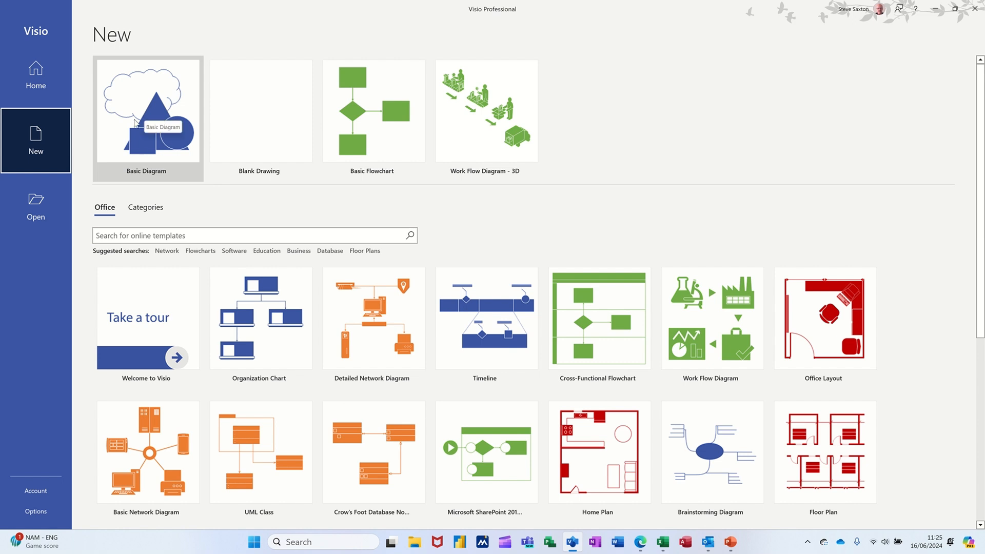
Create a Basic Diagram drawing in metric units and enlarge the stencil list to show all its entries
{"action": "left_click", "coordinate": [139, 122]}
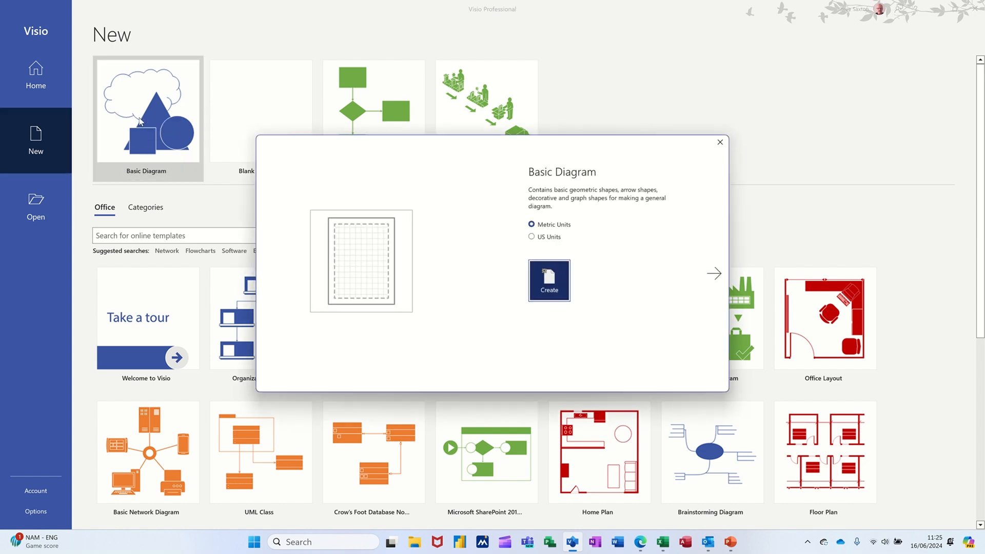
{"action": "left_click", "coordinate": [540, 282]}
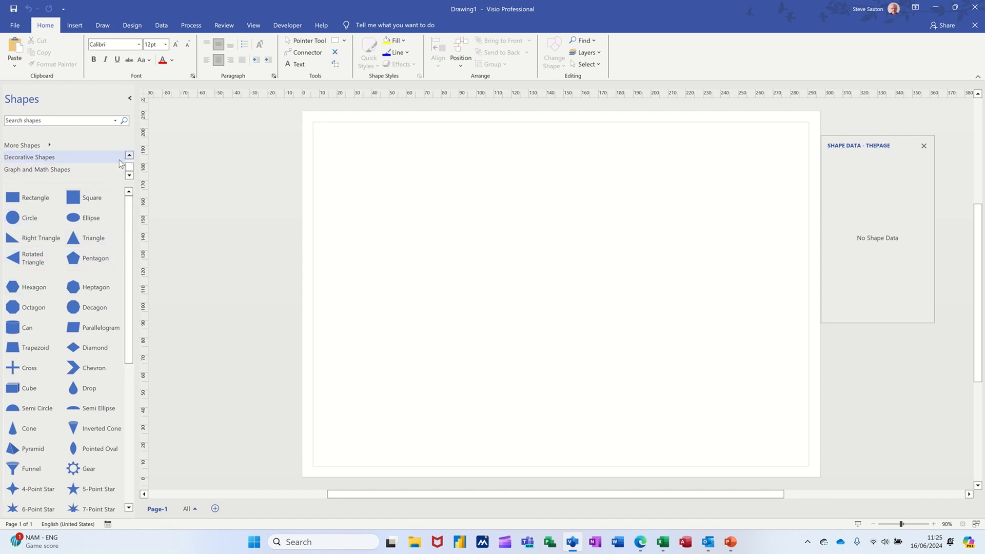
{"action": "left_click_drag", "start_coordinate": [102, 184], "coordinate": [101, 215]}
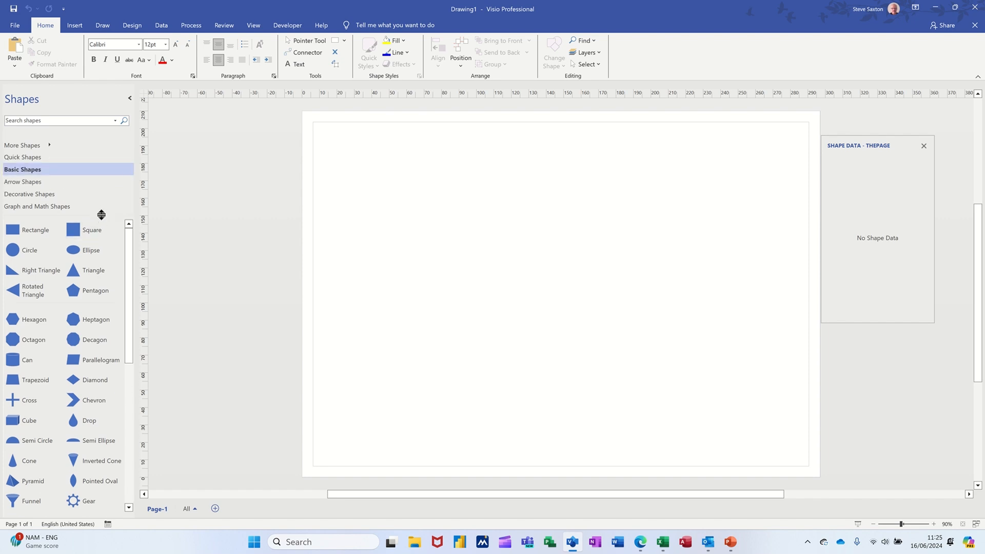
Look through the Quick Shapes, Basic Shapes, Arrow Shapes, Decorative Shapes, and Graph and Math Shapes stencils
{"action": "left_click", "coordinate": [63, 155]}
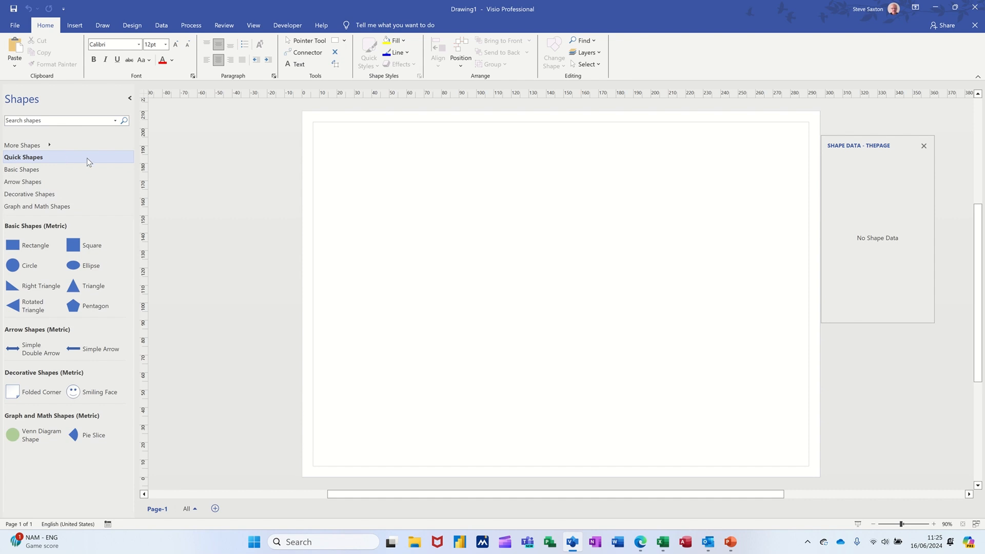
{"action": "left_click", "coordinate": [66, 172]}
{"action": "left_click", "coordinate": [59, 181]}
{"action": "left_click", "coordinate": [69, 195]}
{"action": "left_click", "coordinate": [73, 205]}
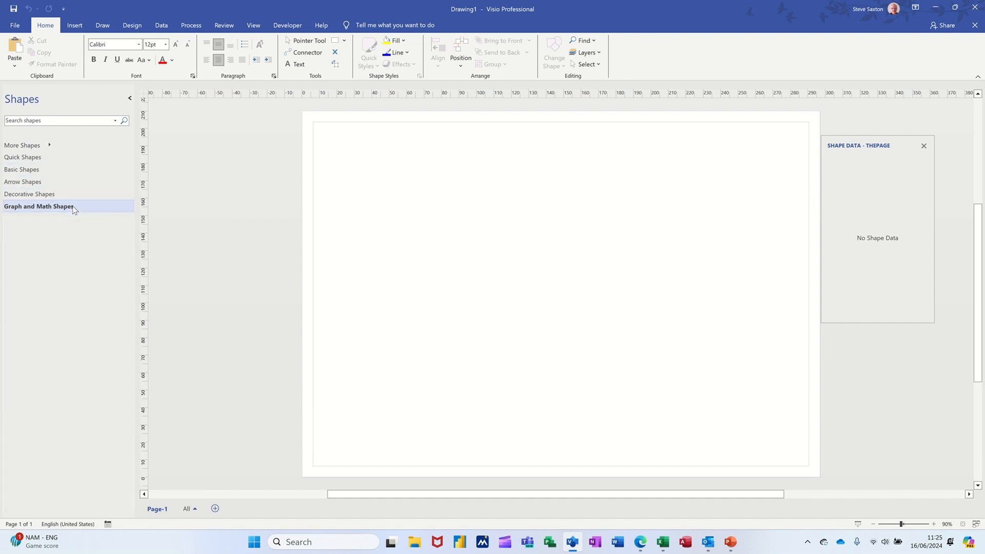
Place a rectangle from Basic Shapes in the page's upper-left area and enlarge it to about 51 by 38 mm
{"action": "left_click", "coordinate": [63, 169]}
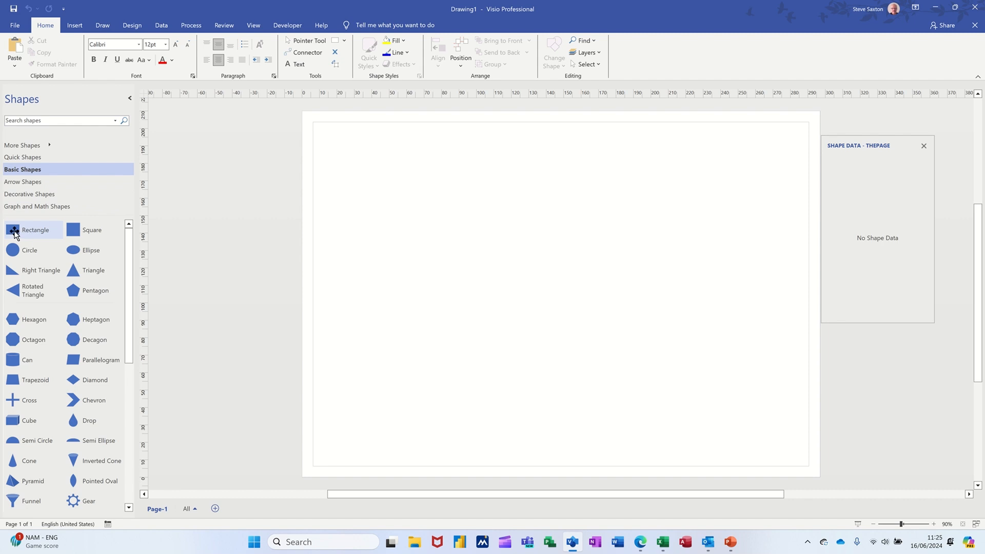
{"action": "left_click_drag", "start_coordinate": [13, 230], "coordinate": [399, 205]}
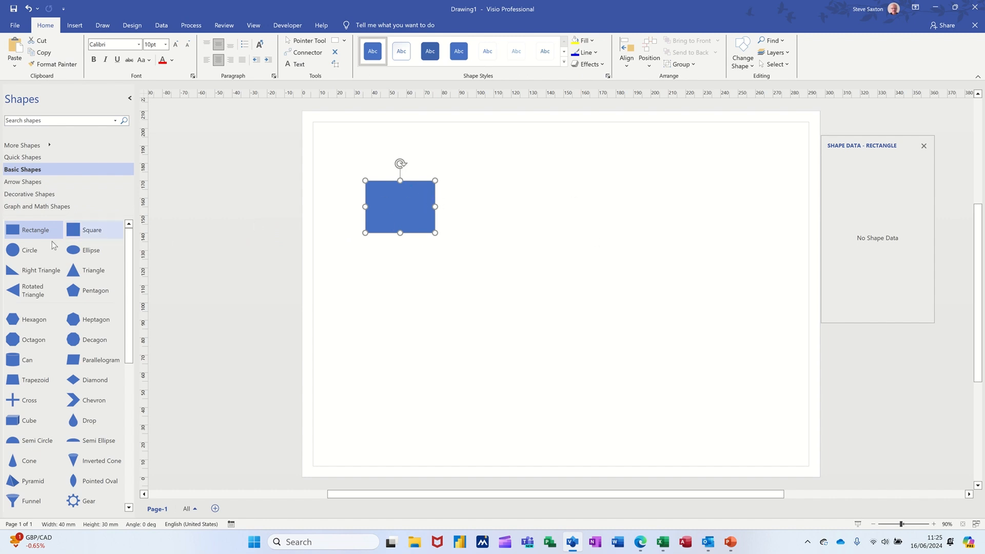
{"action": "left_click_drag", "start_coordinate": [433, 231], "coordinate": [453, 246]}
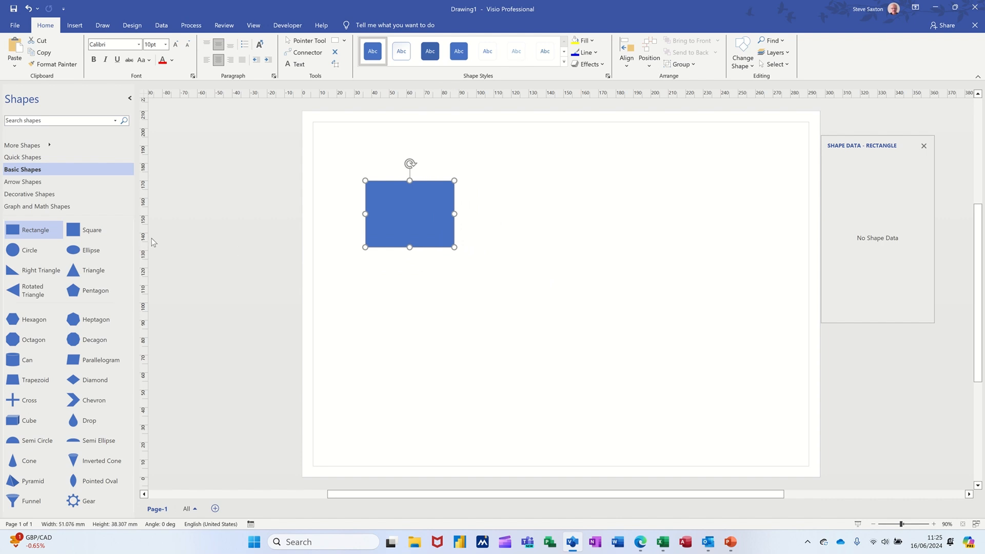
Place a square to the right of the rectangle and resize it to about 39 mm per side
{"action": "left_click_drag", "start_coordinate": [81, 231], "coordinate": [582, 216]}
{"action": "mouse_move", "coordinate": [617, 251]}
{"action": "left_mouse_down"}
{"action": "mouse_move", "coordinate": [693, 336]}
{"action": "mouse_move", "coordinate": [599, 227]}
{"action": "mouse_move", "coordinate": [636, 277]}
{"action": "mouse_move", "coordinate": [610, 249]}
{"action": "left_mouse_up"}
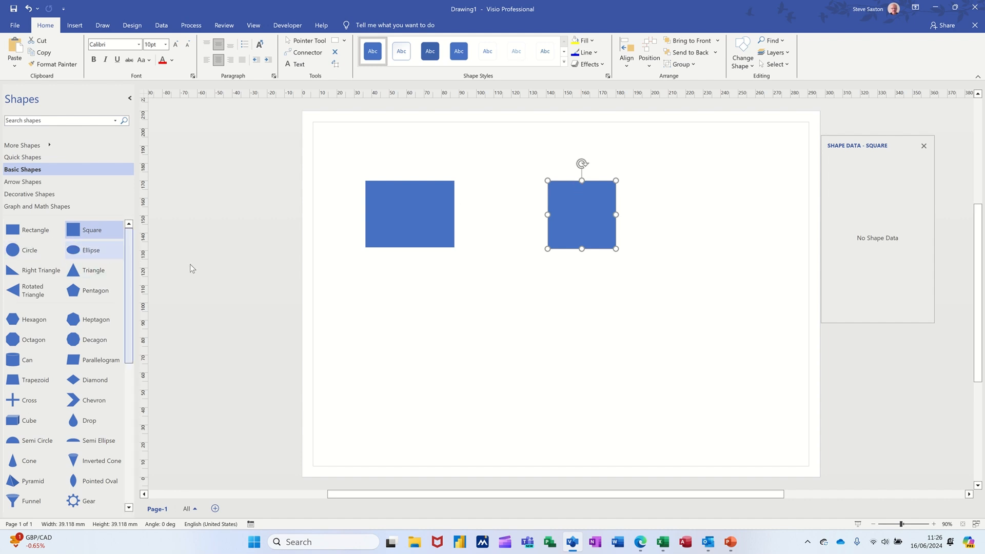
{"action": "left_click", "coordinate": [423, 221]}
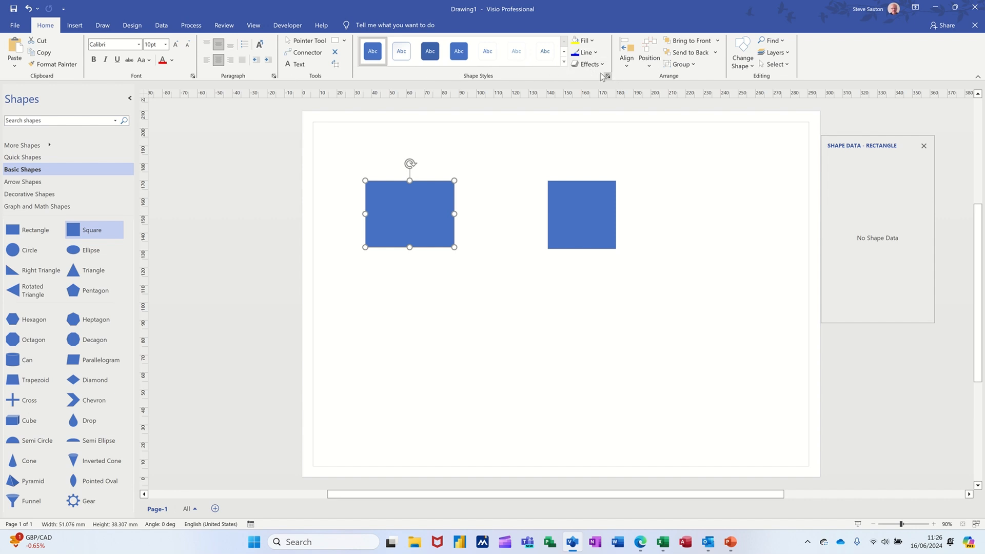
{"action": "left_click", "coordinate": [352, 332]}
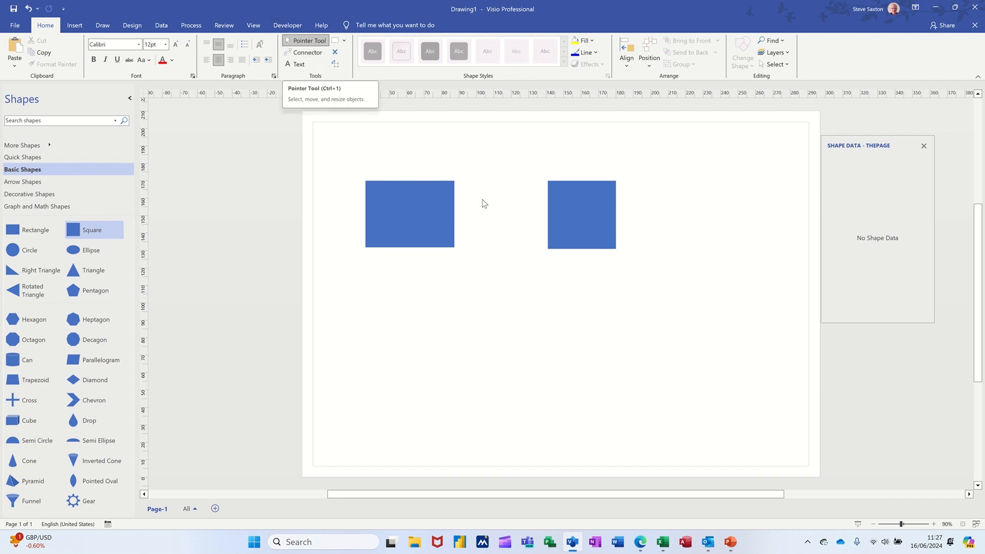
Draw a connector from the rectangle's right connection point to the square's left connection point
{"action": "left_click", "coordinate": [411, 215]}
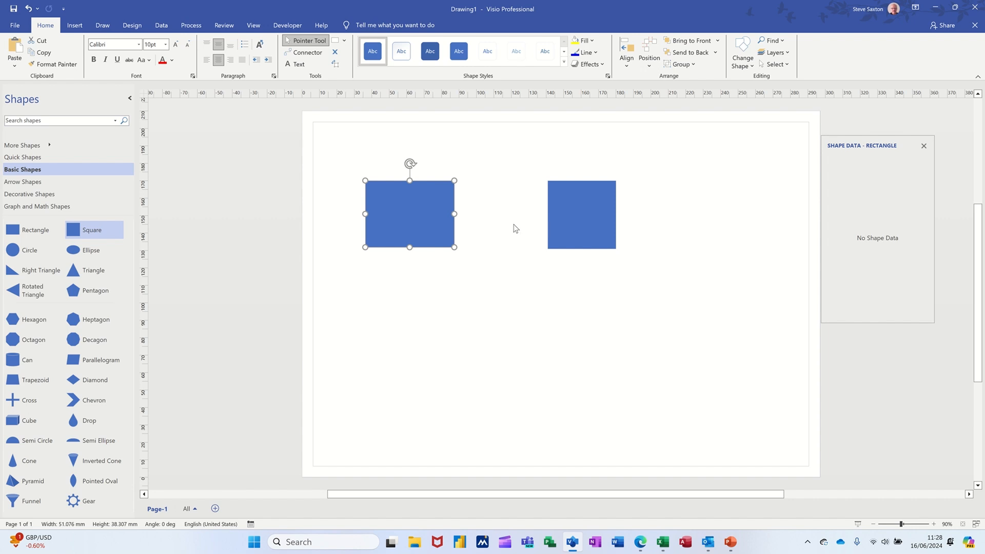
{"action": "left_click", "coordinate": [307, 55]}
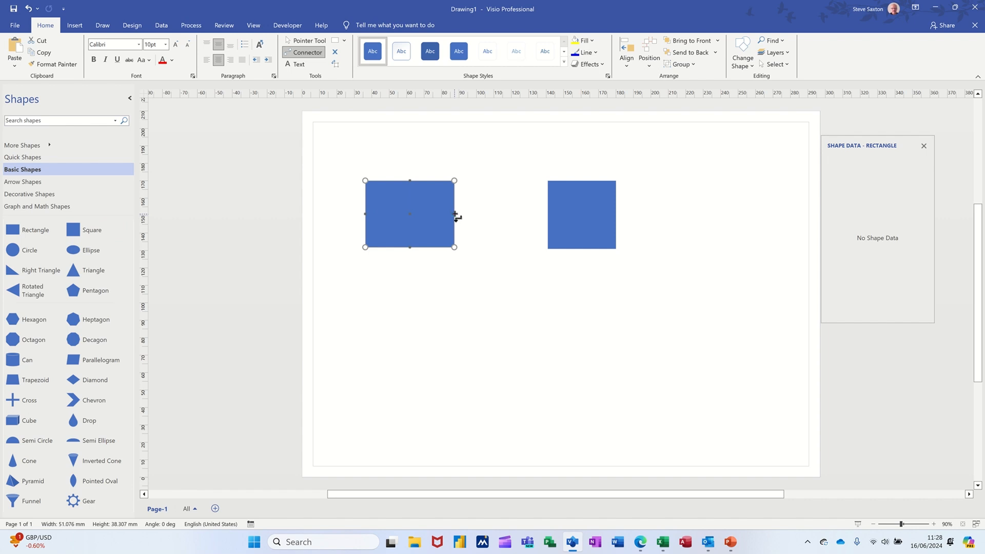
{"action": "left_click_drag", "start_coordinate": [454, 214], "coordinate": [548, 215]}
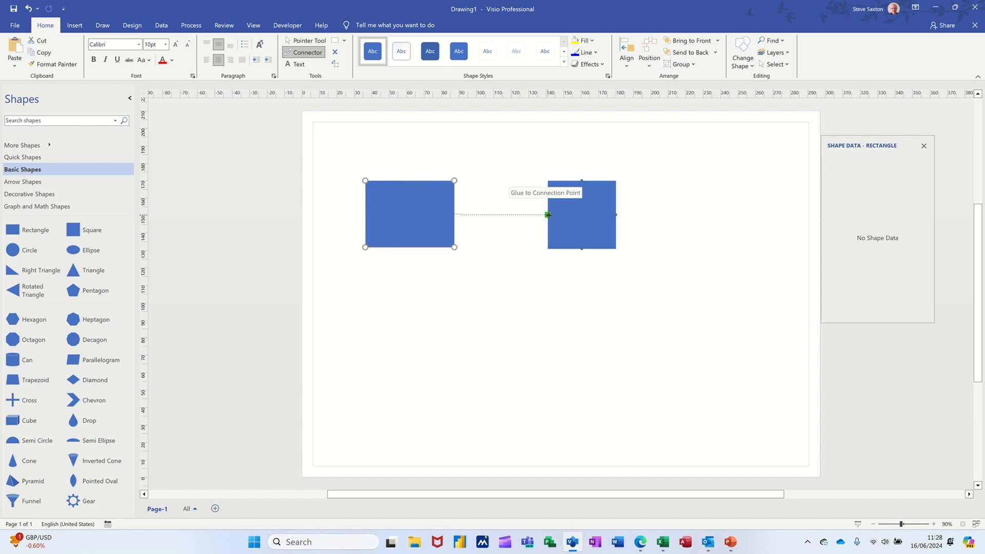
{"action": "left_click_drag", "start_coordinate": [548, 215], "coordinate": [549, 215]}
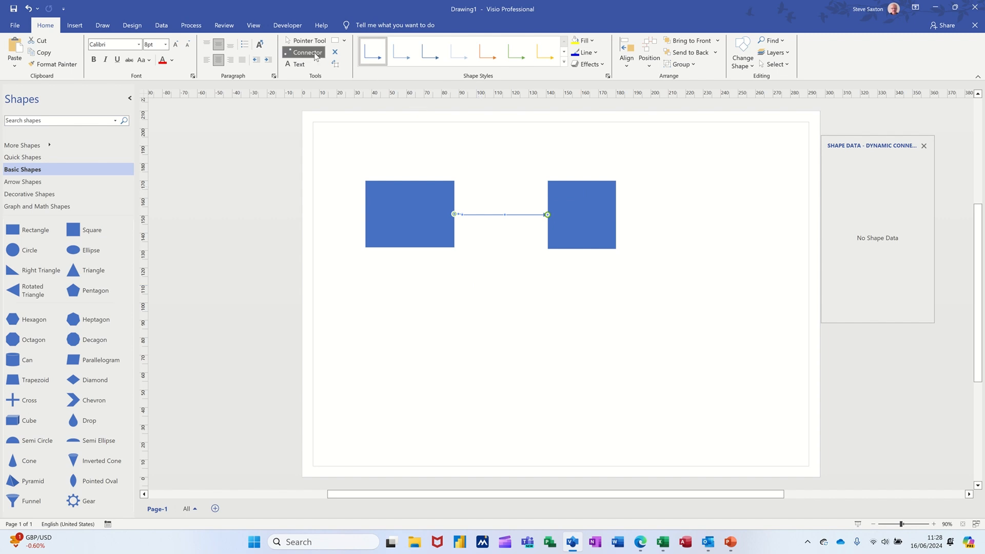
Move the connected square beyond the rectangle's left side, and return it to the right, slightly lower than the rectangle
{"action": "left_click", "coordinate": [304, 41]}
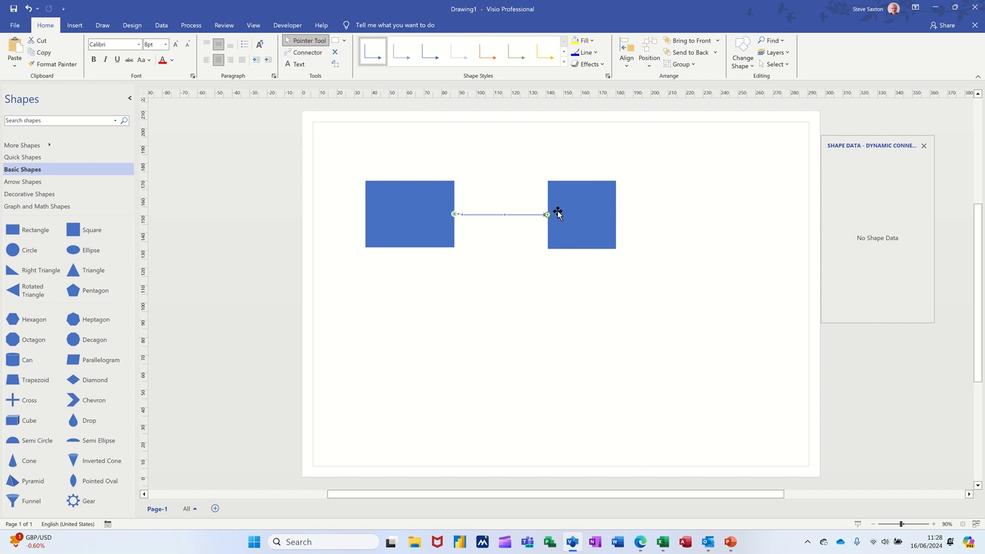
{"action": "left_click_drag", "start_coordinate": [590, 214], "coordinate": [265, 252]}
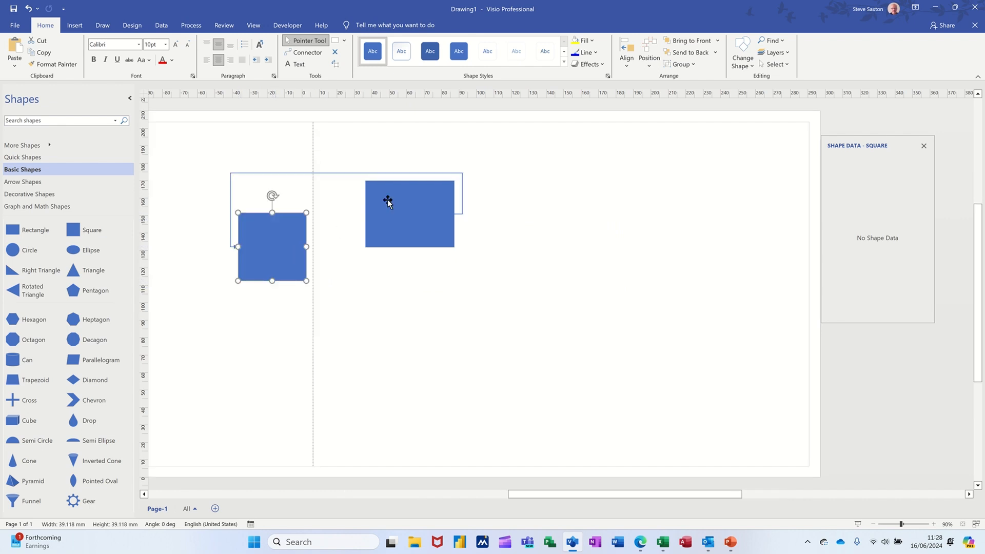
{"action": "left_click_drag", "start_coordinate": [277, 253], "coordinate": [604, 231]}
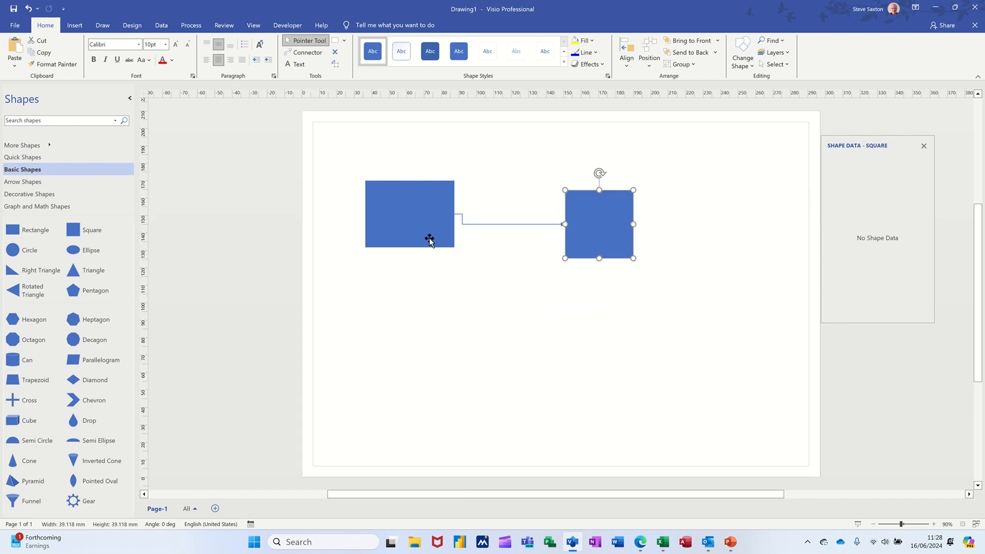
Delete the connector between the rectangle and the square
{"action": "left_click", "coordinate": [499, 224]}
{"action": "key", "text": "Delete"}
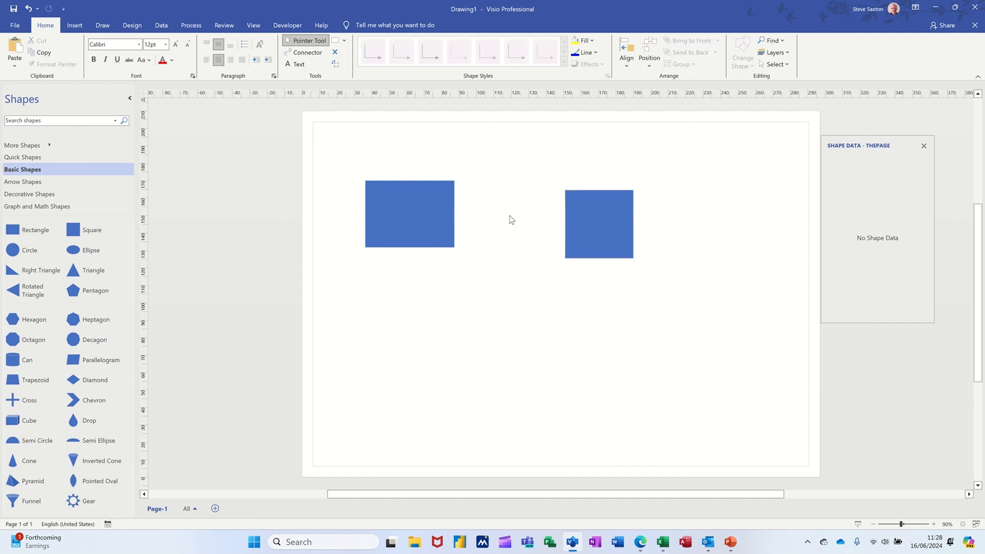
Move the rectangle slightly down and connect it to the square with a connector glued to both whole shapes
{"action": "left_click_drag", "start_coordinate": [433, 214], "coordinate": [433, 232]}
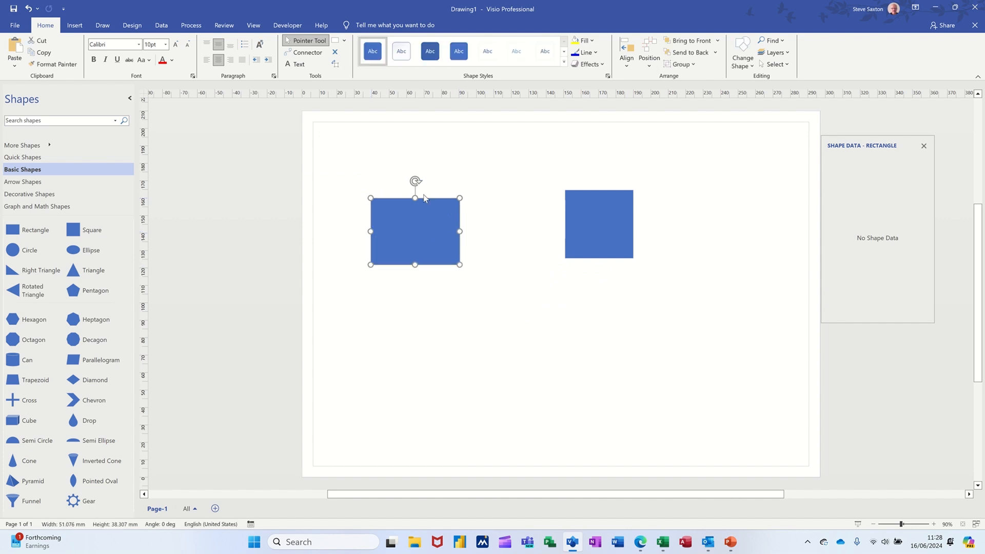
{"action": "left_click", "coordinate": [300, 54]}
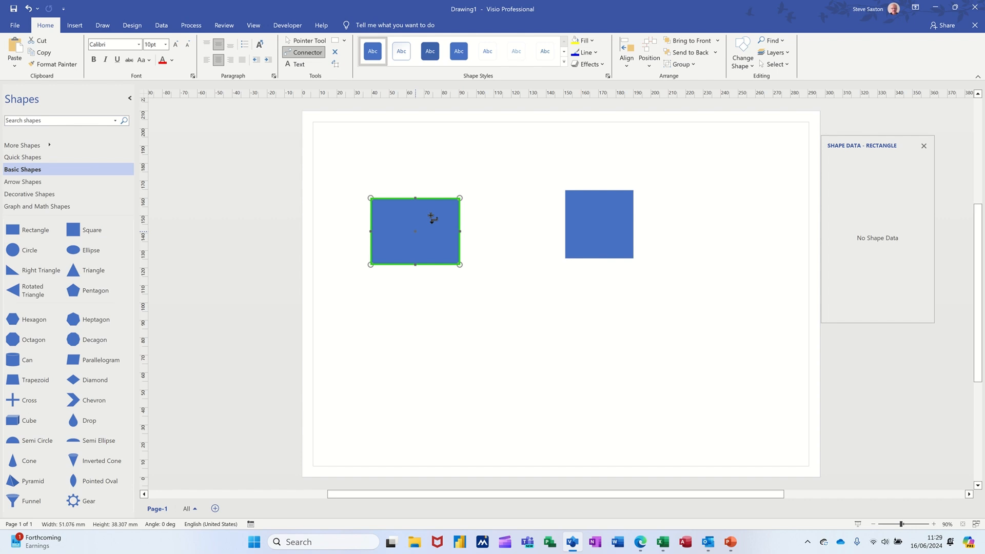
{"action": "left_click_drag", "start_coordinate": [433, 218], "coordinate": [602, 208]}
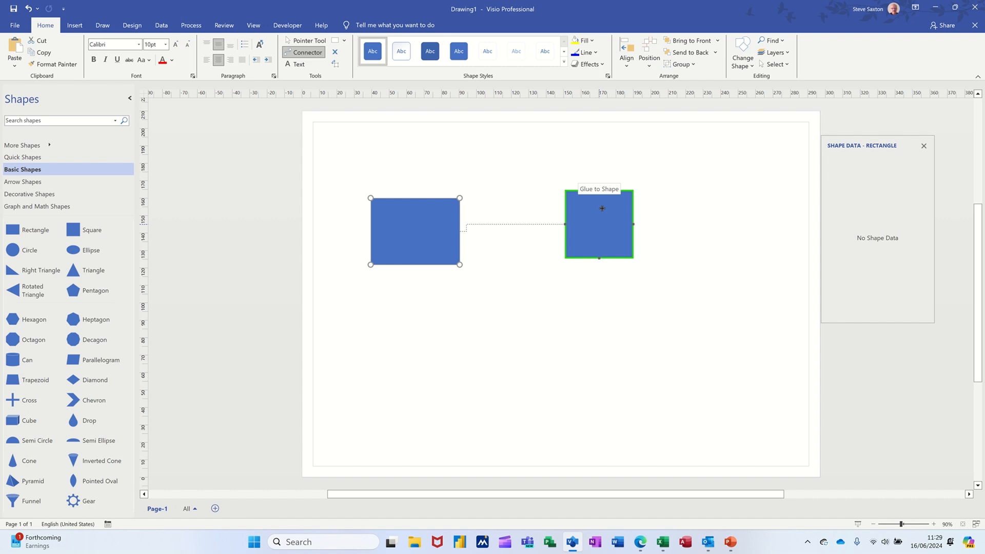
{"action": "left_click_drag", "start_coordinate": [602, 208], "coordinate": [602, 208]}
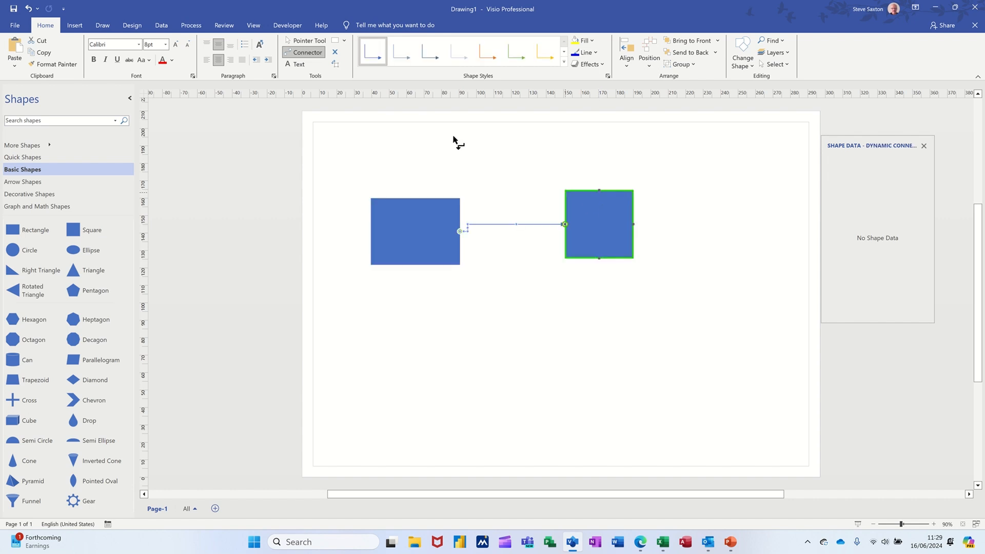
Move the square closer to the rectangle and shift the rectangle slightly up to straighten the connector
{"action": "left_click", "coordinate": [307, 41]}
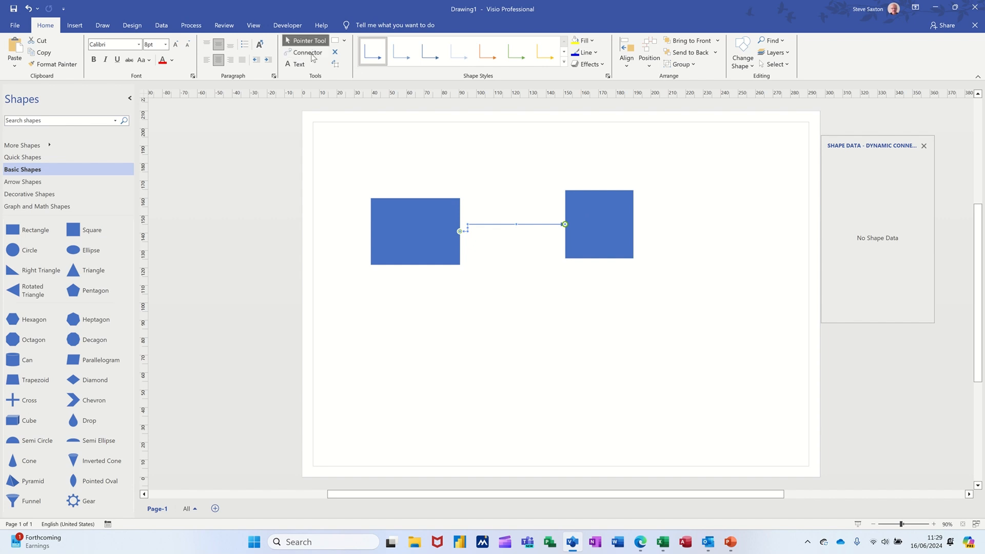
{"action": "left_click_drag", "start_coordinate": [596, 205], "coordinate": [555, 231]}
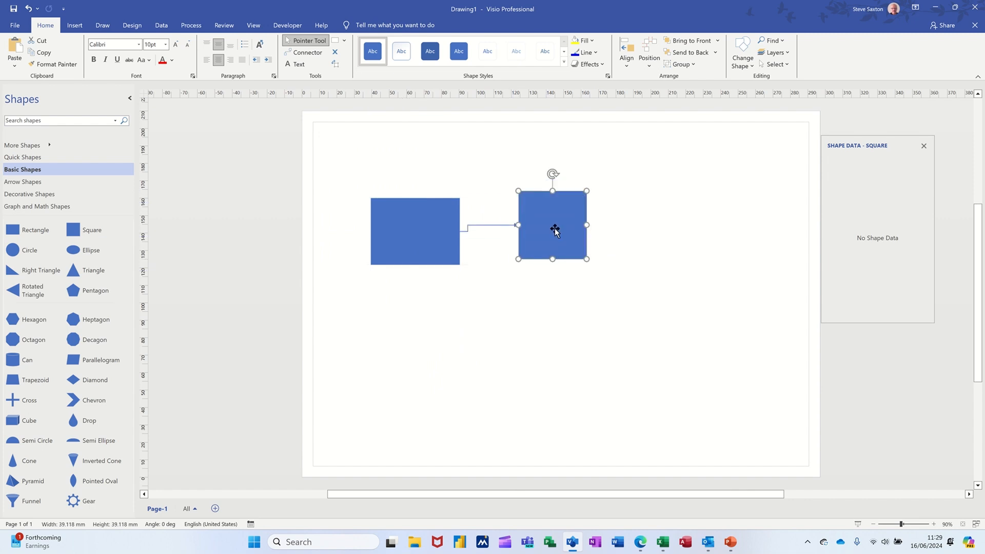
{"action": "left_click_drag", "start_coordinate": [438, 232], "coordinate": [438, 226]}
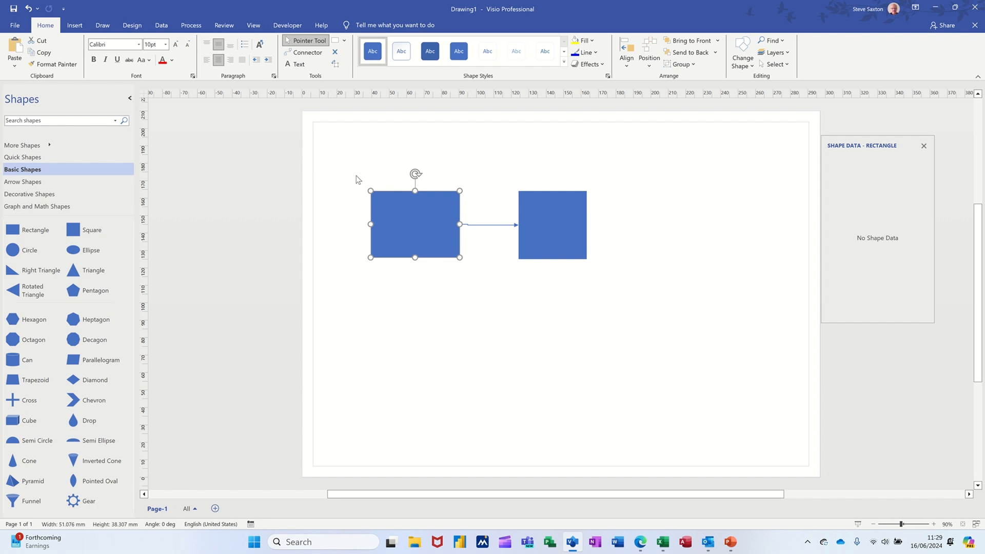
Delete both connected shapes and place a new rectangle enlarged to about 113 mm by 84 mm
{"action": "left_click_drag", "start_coordinate": [340, 166], "coordinate": [605, 321]}
{"action": "key", "text": "Delete"}
{"action": "left_click_drag", "start_coordinate": [17, 234], "coordinate": [477, 217]}
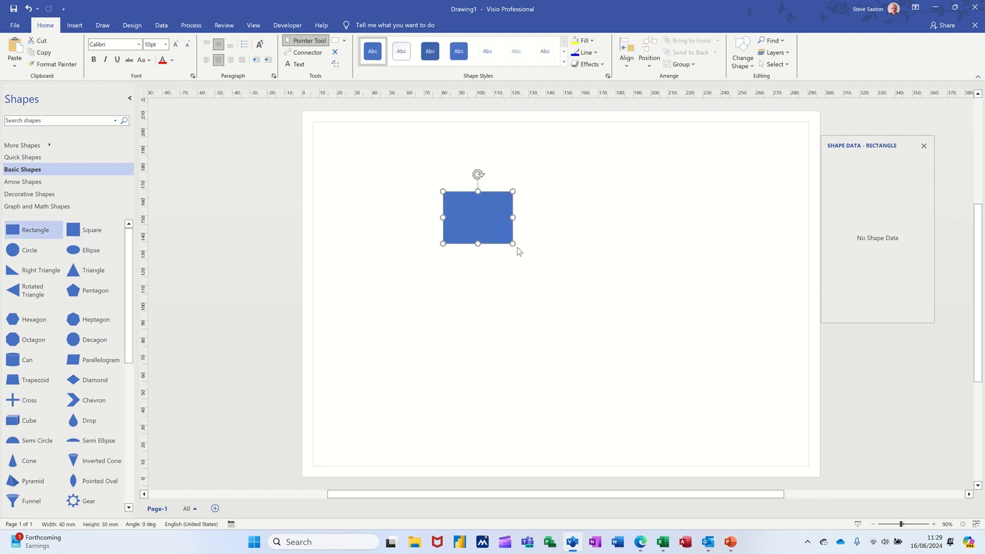
{"action": "left_click_drag", "start_coordinate": [513, 244], "coordinate": [640, 340]}
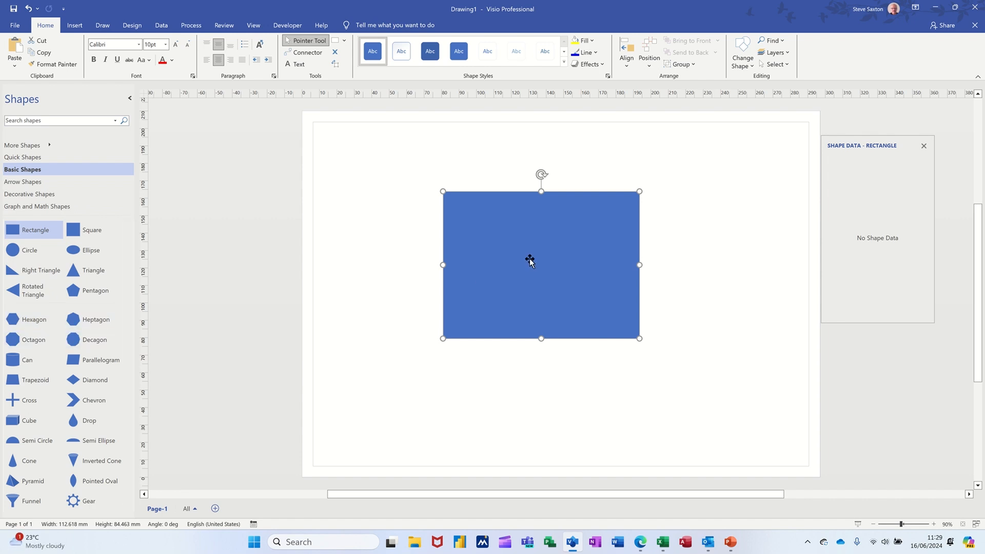
Enter a first name in the rectangle and align the text to the shape's top-left corner
{"action": "type", "text": "Steve"}
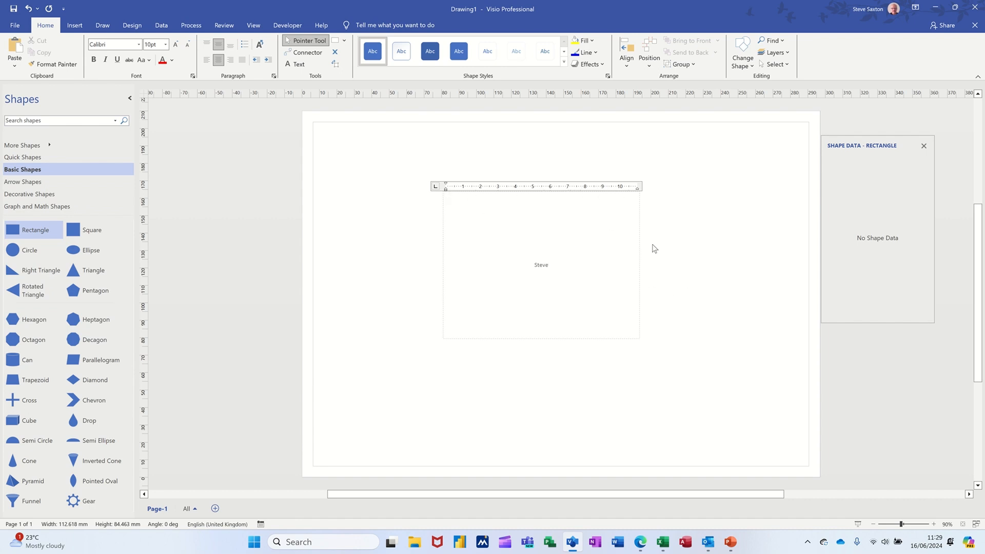
{"action": "left_click", "coordinate": [683, 274]}
{"action": "left_click", "coordinate": [555, 266]}
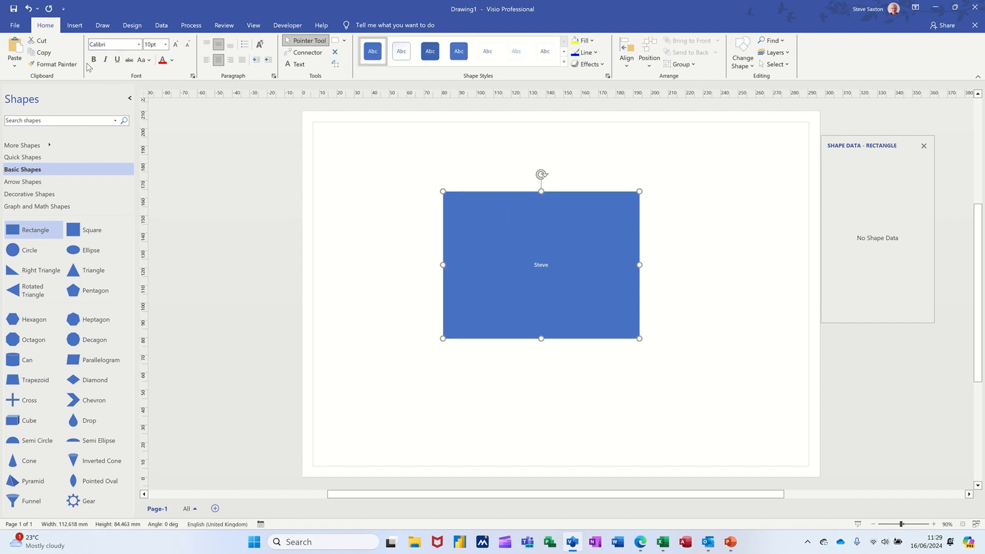
{"action": "left_click", "coordinate": [206, 45]}
{"action": "left_click", "coordinate": [206, 60]}
{"action": "left_click", "coordinate": [231, 60]}
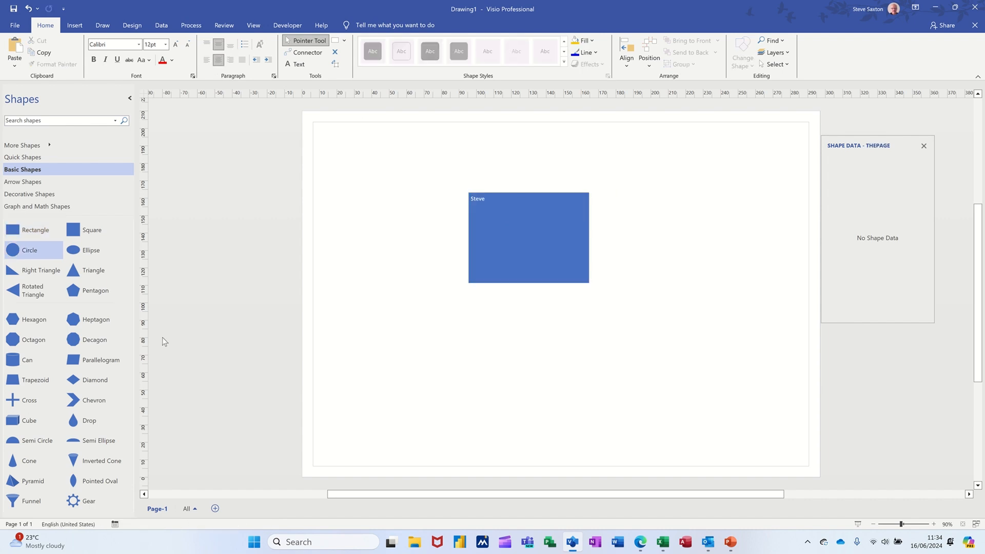
Format the rectangle's text as a bulleted list and add two more first-name entries
{"action": "left_click", "coordinate": [488, 206]}
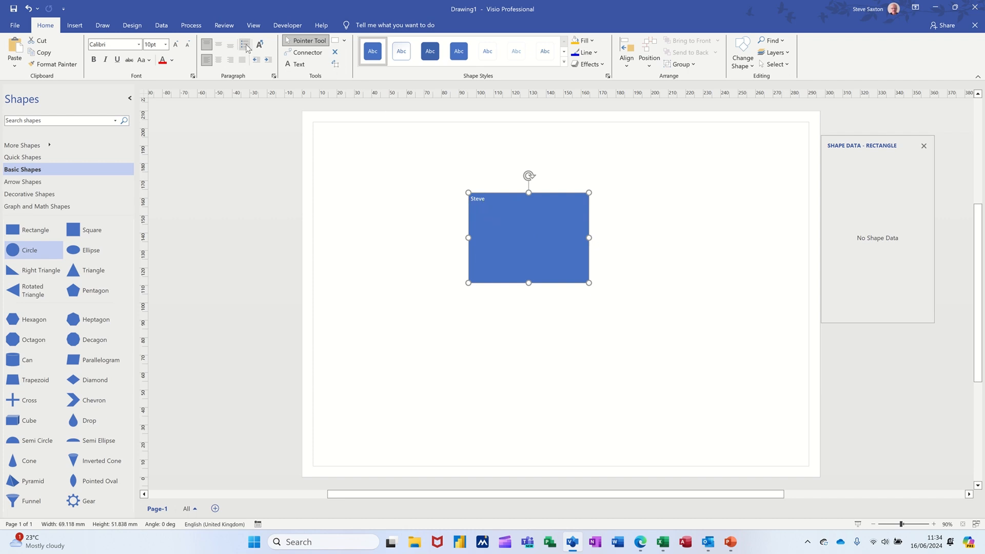
{"action": "left_click", "coordinate": [245, 44]}
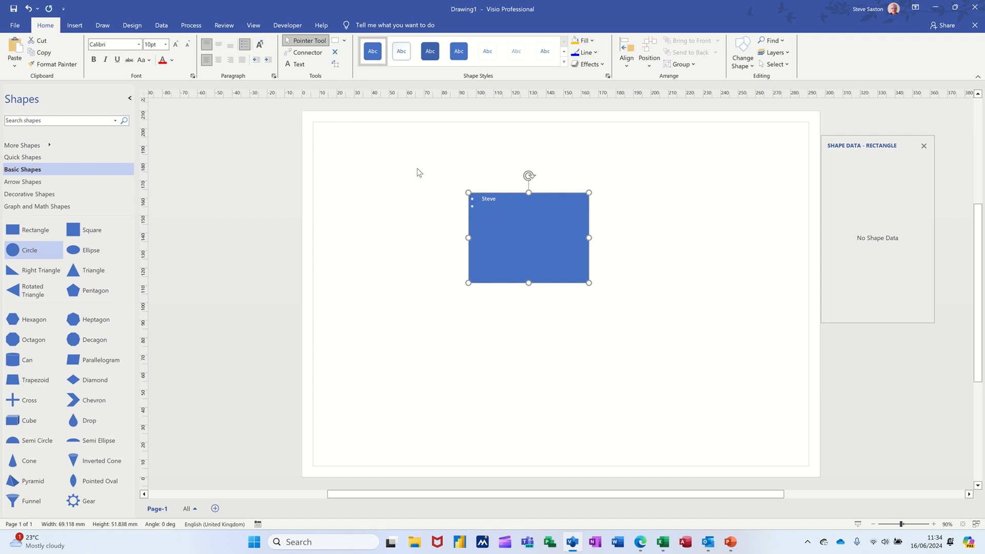
{"action": "double_click", "coordinate": [506, 203]}
{"action": "left_click", "coordinate": [512, 203]}
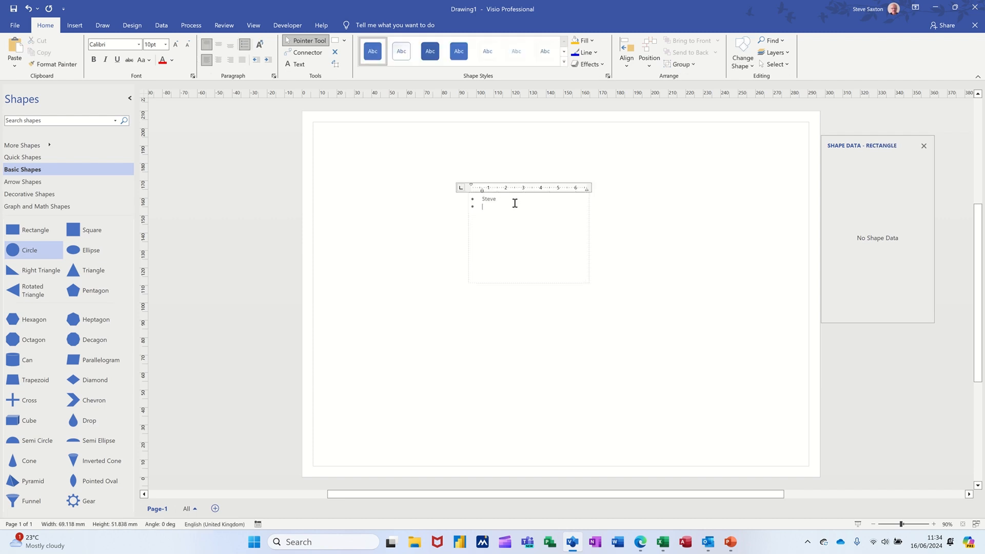
{"action": "type", "text": "steve"}
{"action": "key", "text": "Return"}
{"action": "type", "text": "steve"}
{"action": "left_click", "coordinate": [449, 240]}
Review the paragraph, tab, bullet, font and character settings available for the rectangle's text
{"action": "left_click_drag", "start_coordinate": [489, 226], "coordinate": [464, 222]}
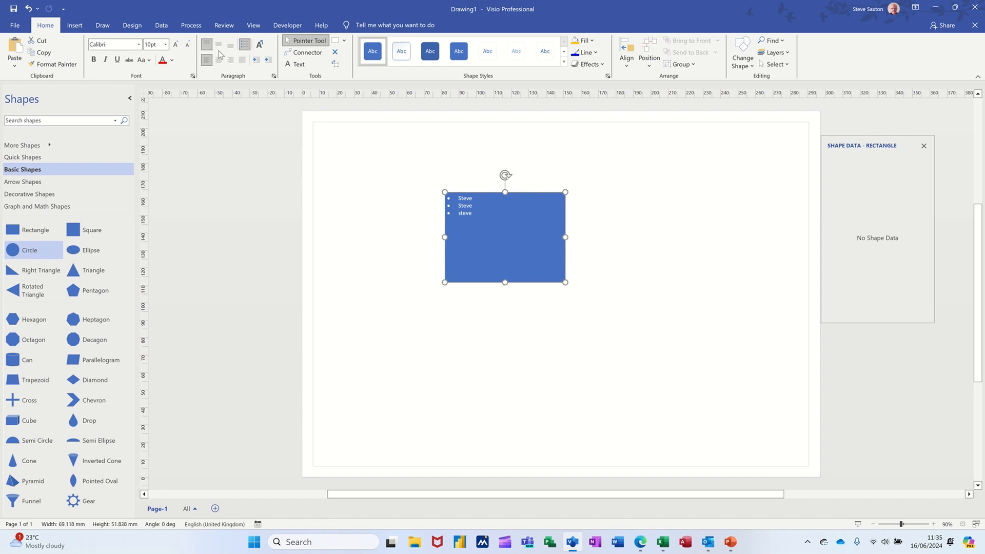
{"action": "left_click", "coordinate": [274, 76]}
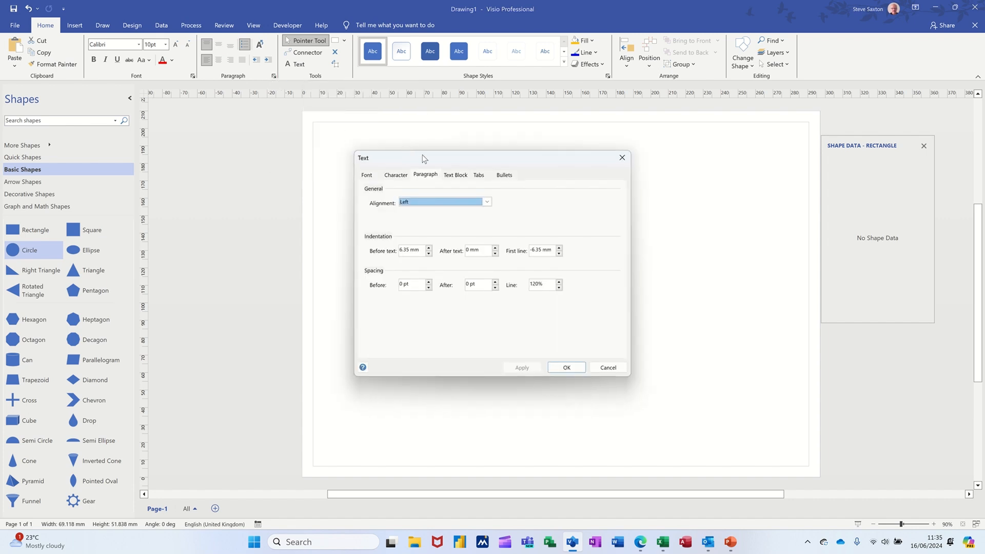
{"action": "left_click", "coordinate": [477, 176]}
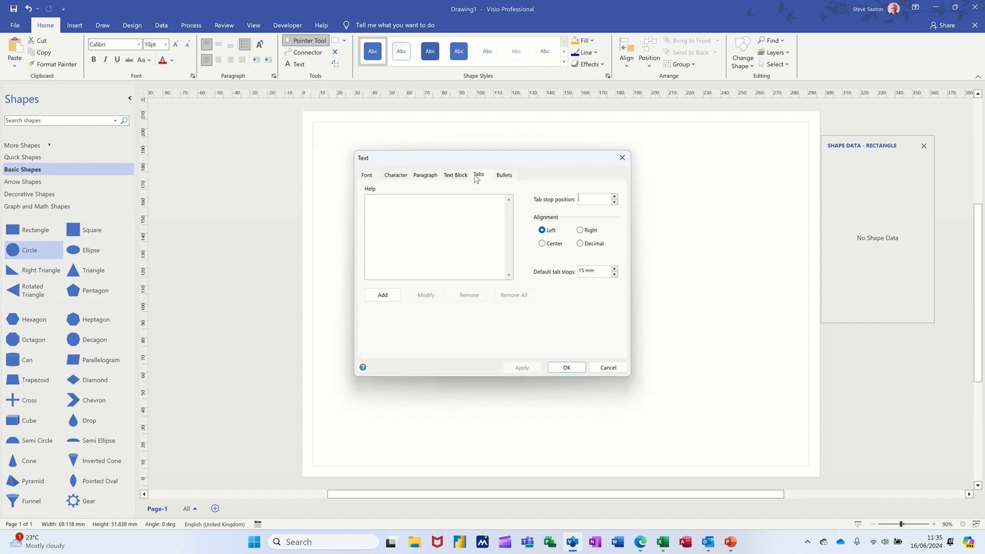
{"action": "left_click", "coordinate": [504, 176]}
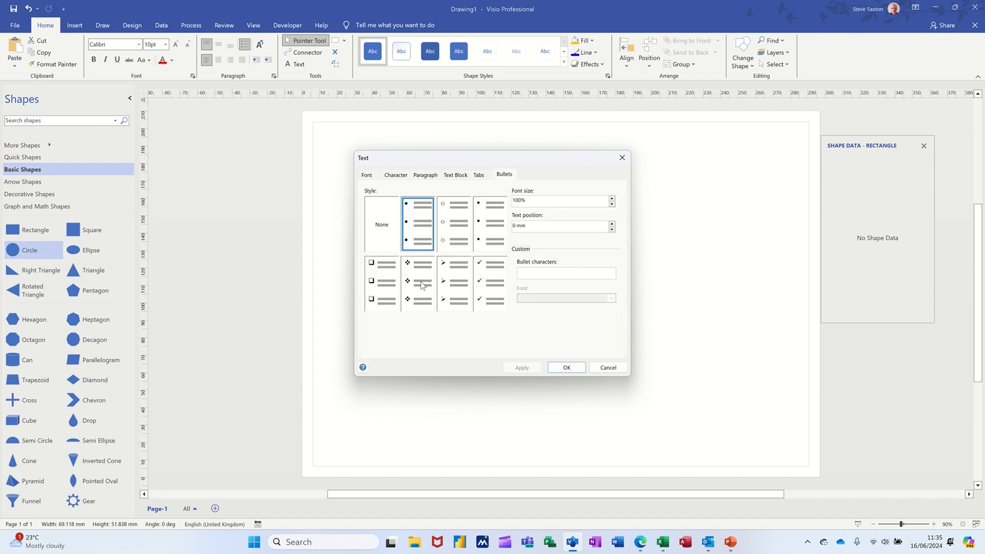
{"action": "left_click", "coordinate": [367, 176]}
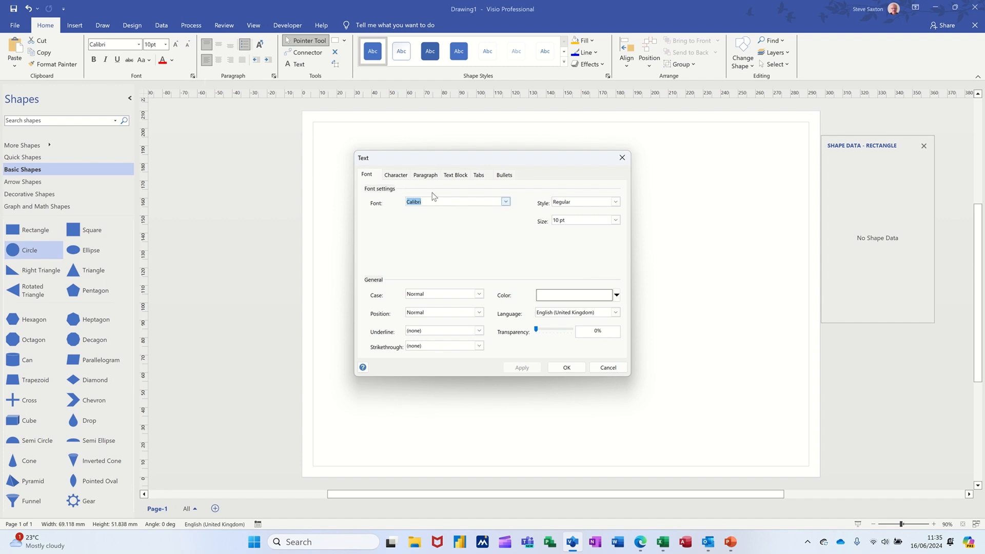
{"action": "left_click", "coordinate": [393, 175]}
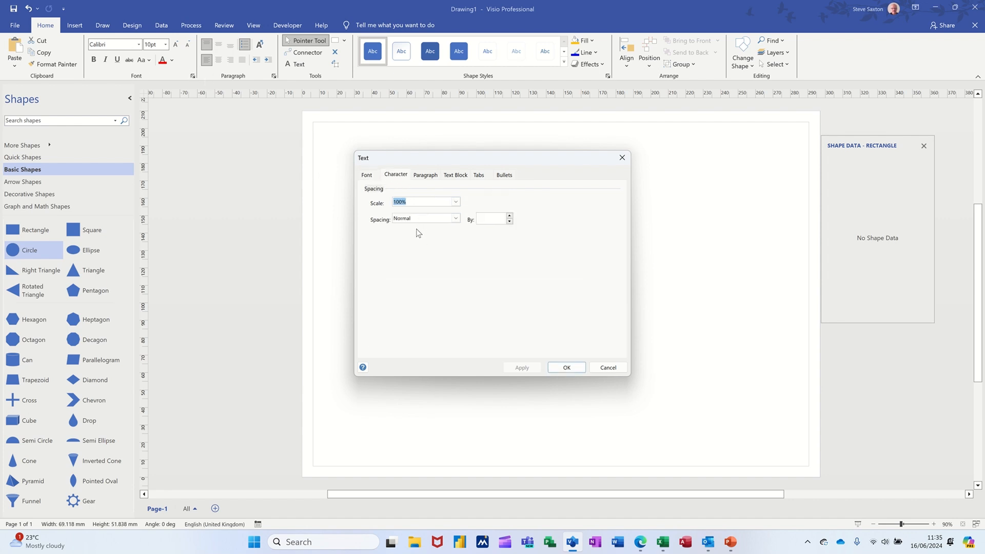
{"action": "left_click", "coordinate": [423, 176]}
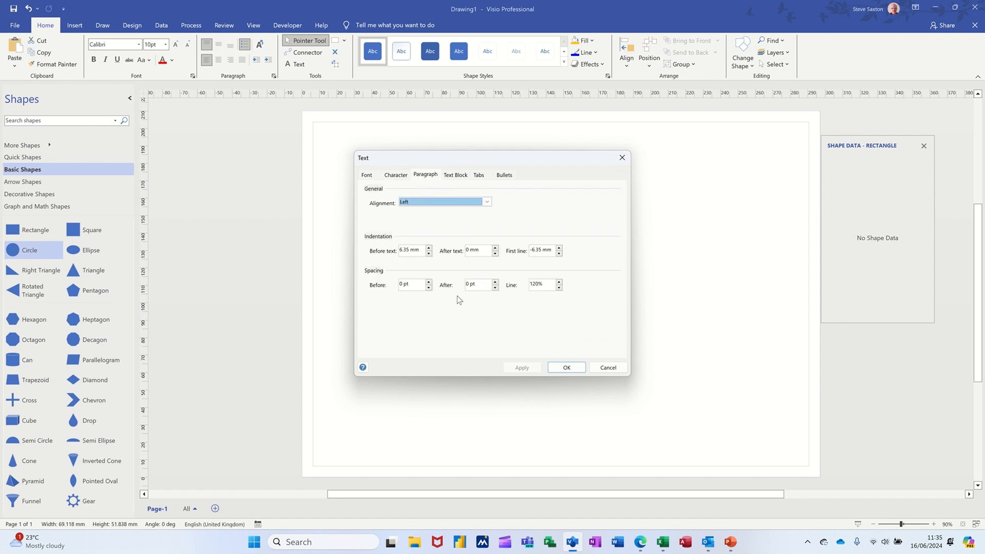
{"action": "left_click", "coordinate": [567, 367]}
Move the bulleted rectangle up and to the left, and apply the Ion theme to the drawing
{"action": "left_click_drag", "start_coordinate": [499, 228], "coordinate": [451, 219]}
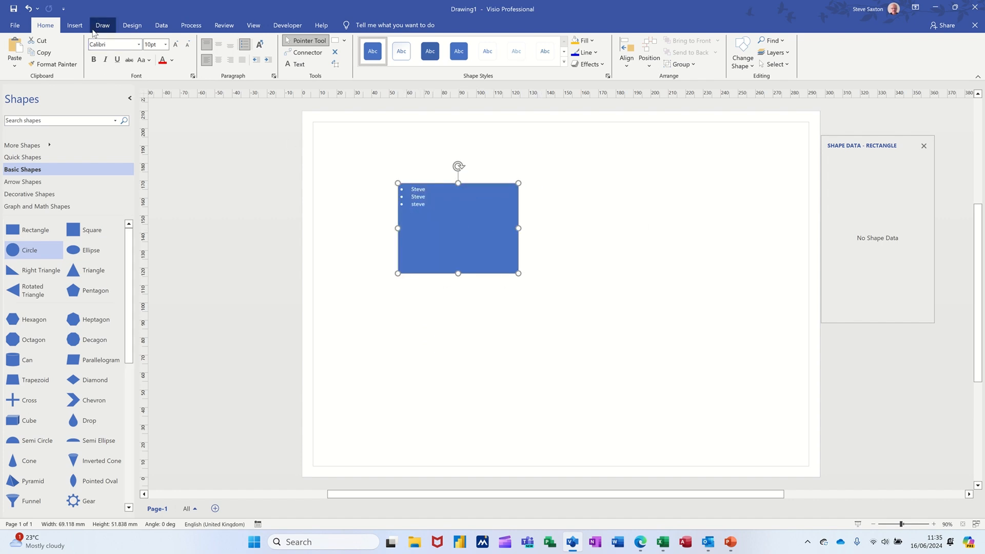
{"action": "left_click", "coordinate": [132, 26]}
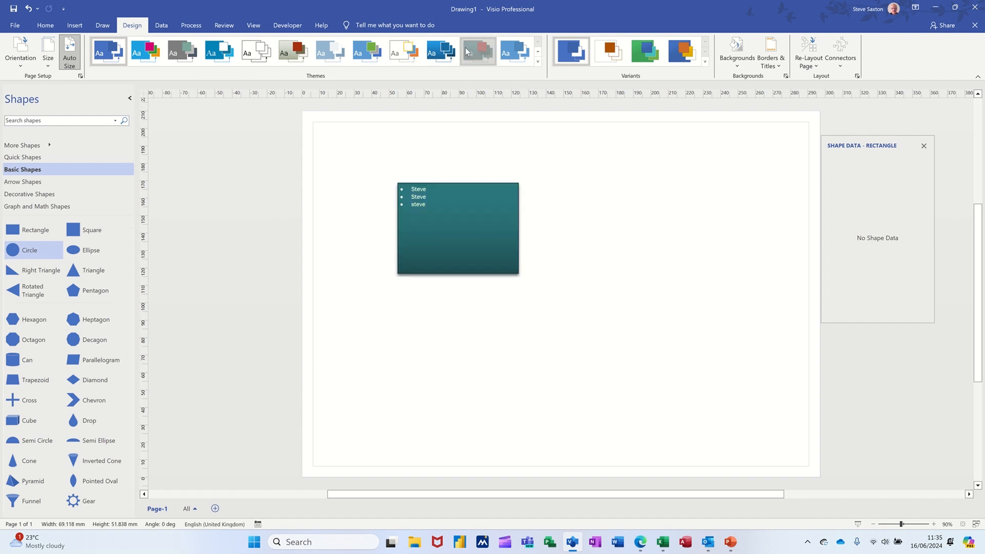
{"action": "left_click", "coordinate": [468, 52]}
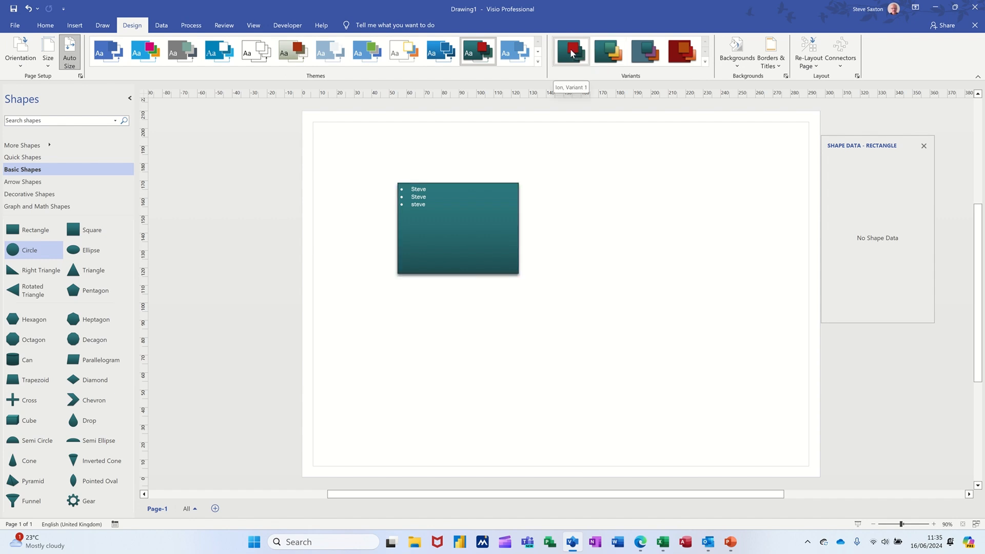
Place a 40 mm square below and left of the rectangle, and switch the drawing to the grey-green gradient theme
{"action": "left_click_drag", "start_coordinate": [78, 232], "coordinate": [384, 350]}
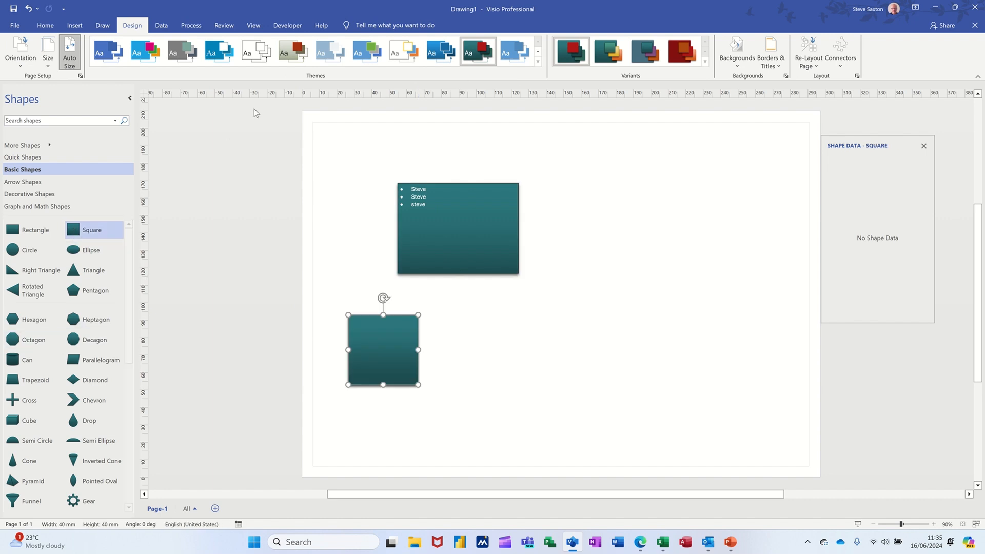
{"action": "left_click", "coordinate": [294, 51]}
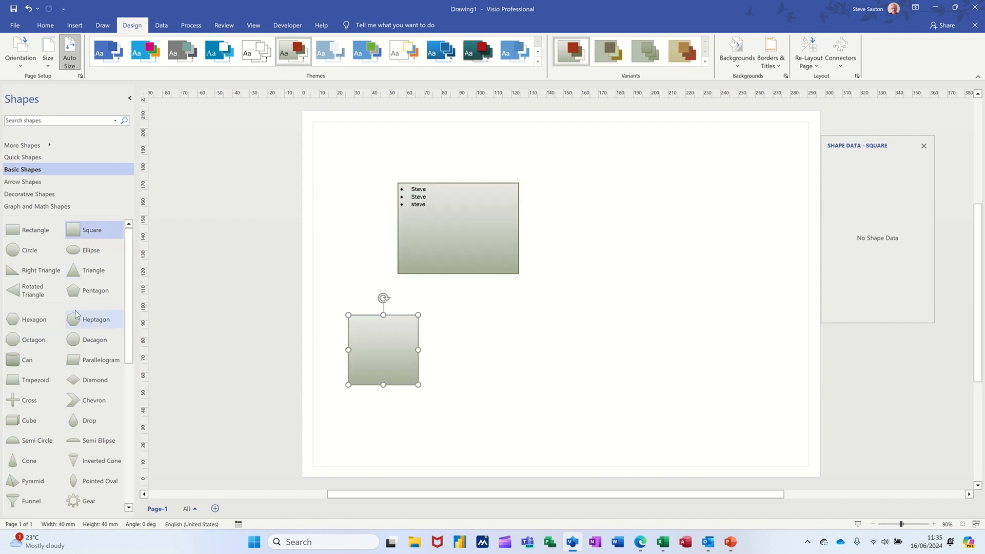
Place a 40 mm pentagon to the right of the rectangle and move the square slightly up
{"action": "left_click_drag", "start_coordinate": [71, 295], "coordinate": [615, 275]}
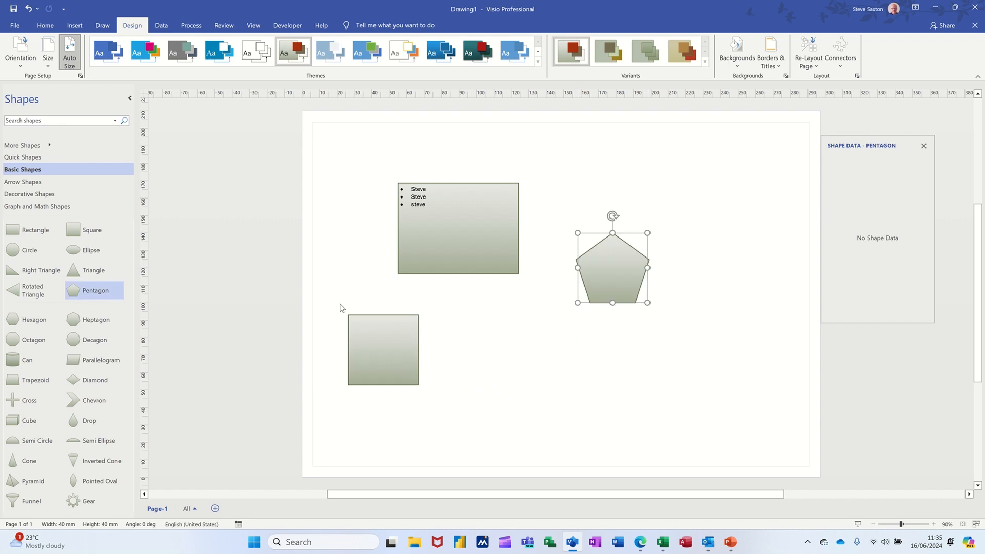
{"action": "left_click_drag", "start_coordinate": [349, 331], "coordinate": [358, 298]}
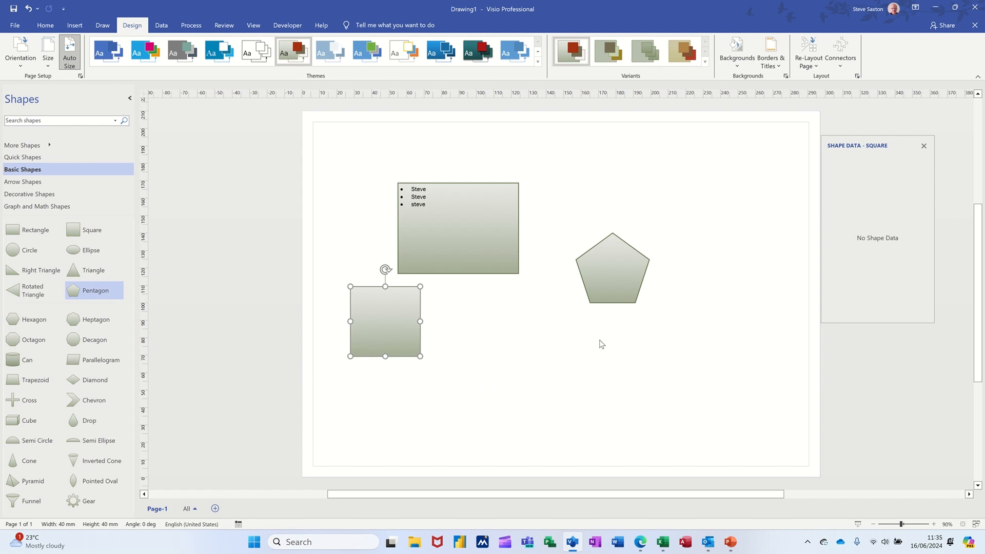
{"action": "left_click", "coordinate": [578, 176]}
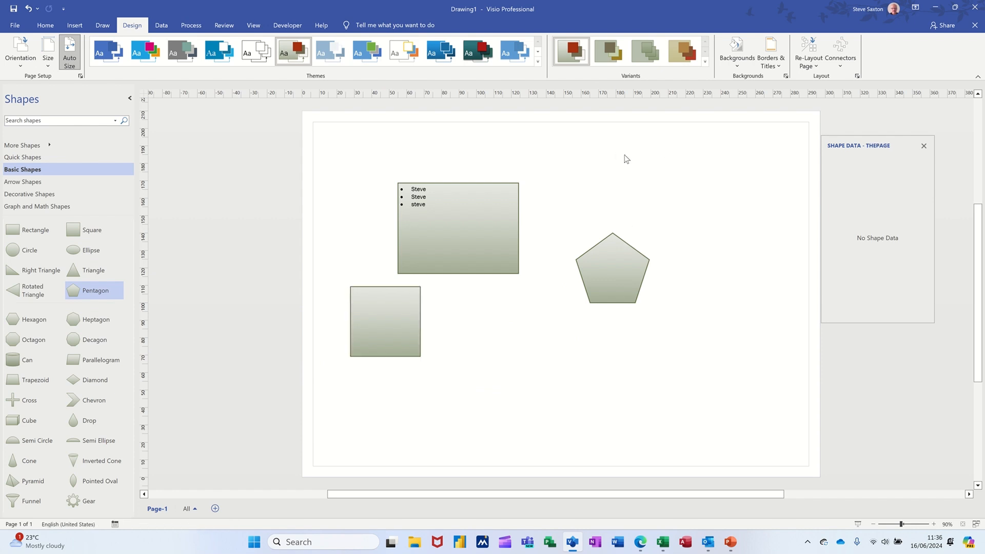
Apply the world map background, then inspect the VBackground-1 page and return to Page-1
{"action": "left_click", "coordinate": [738, 68]}
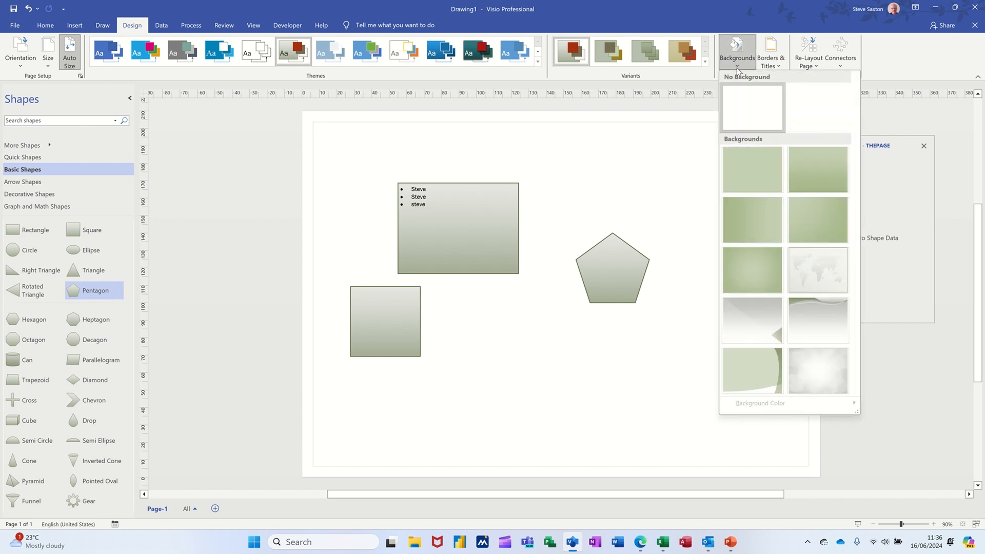
{"action": "left_click", "coordinate": [810, 275]}
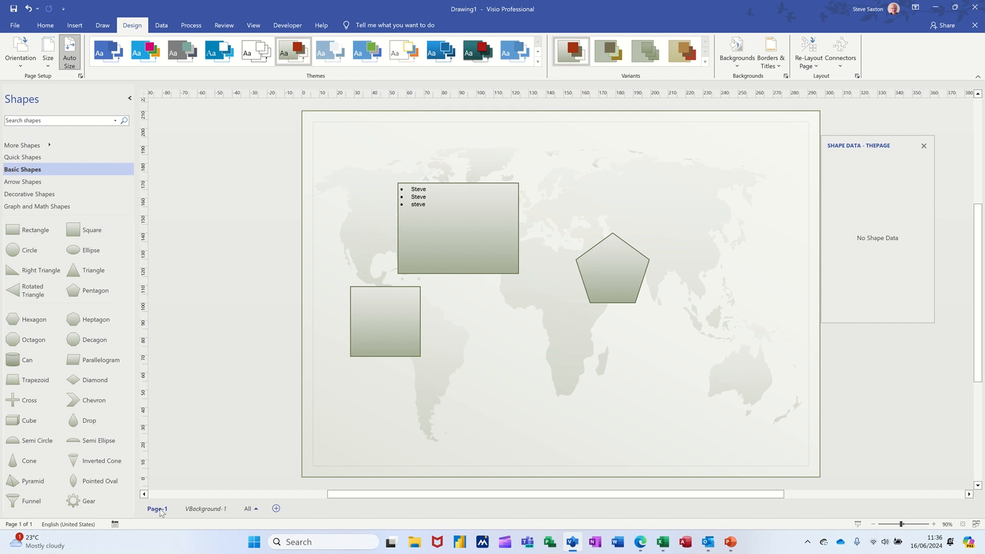
{"action": "left_click", "coordinate": [199, 512]}
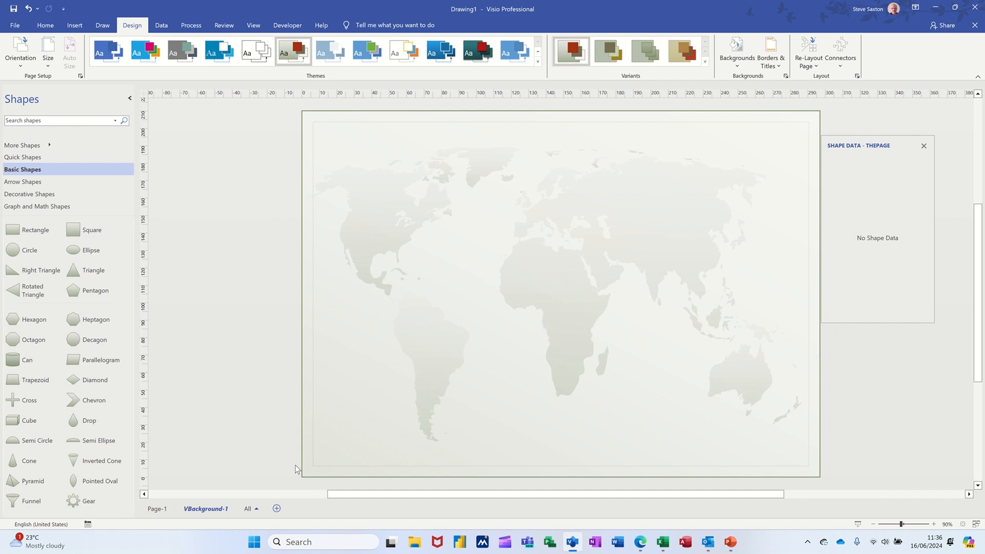
{"action": "left_click", "coordinate": [156, 510]}
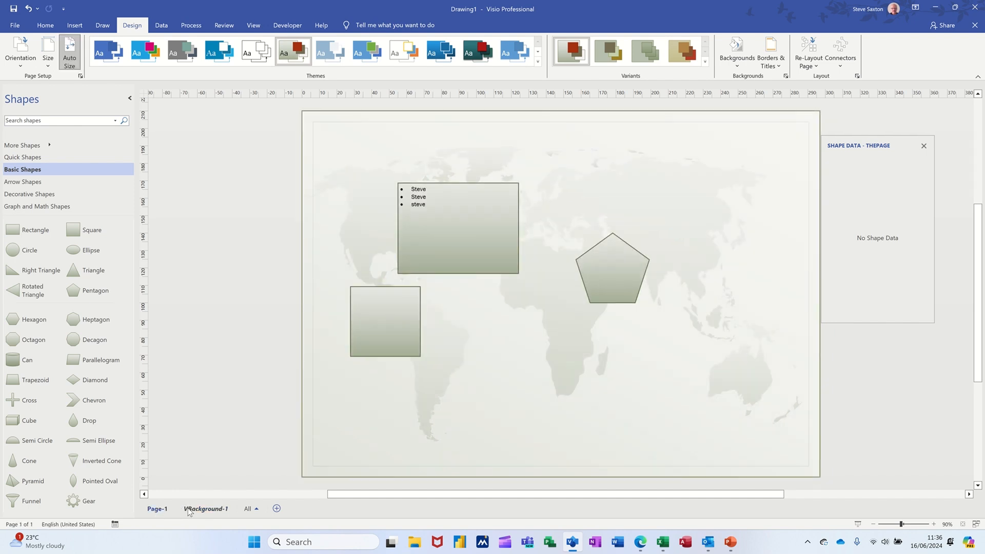
Add the Urban border and title, and replace its title text on the VBackground-1 page with a first name
{"action": "left_click", "coordinate": [772, 57]}
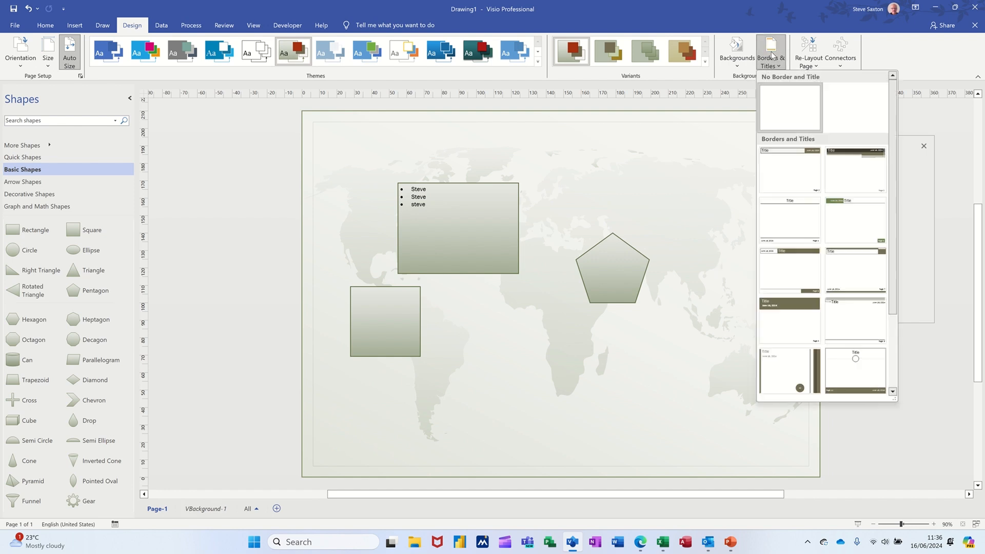
{"action": "left_click", "coordinate": [839, 165]}
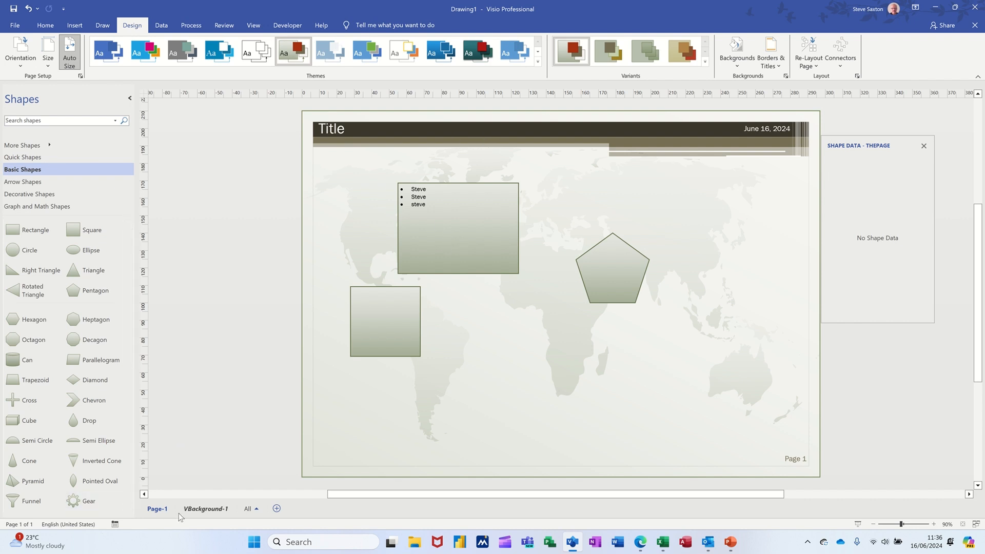
{"action": "left_click", "coordinate": [194, 509]}
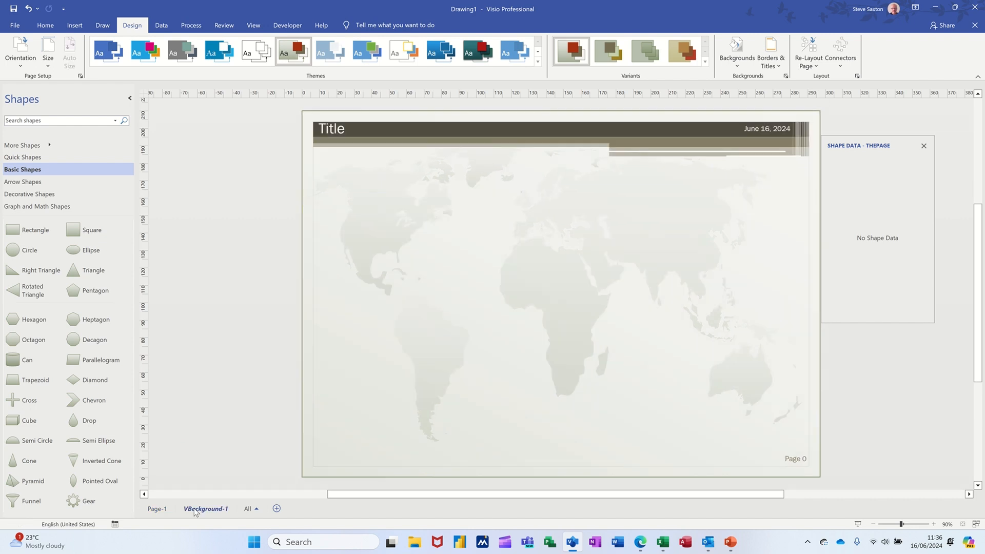
{"action": "left_click", "coordinate": [347, 132]}
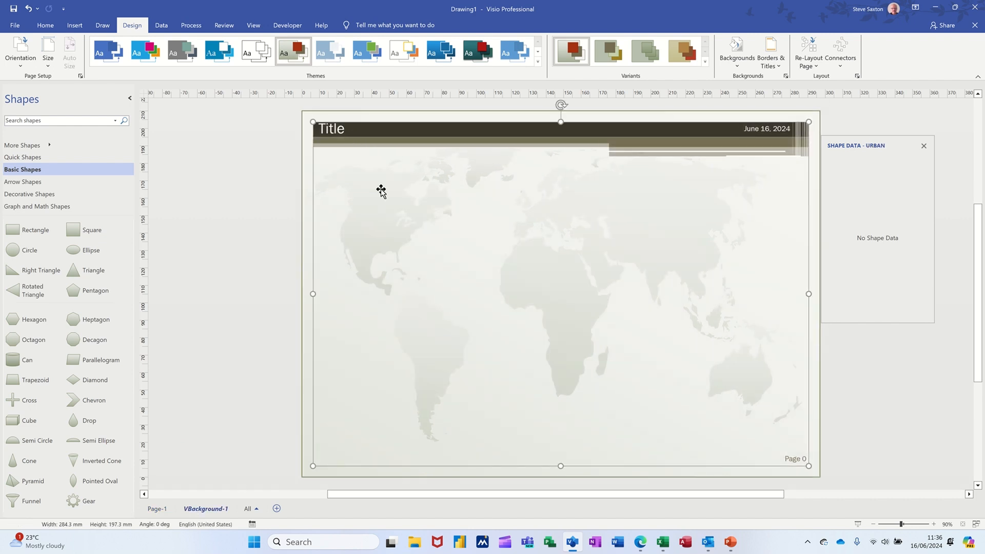
{"action": "double_click", "coordinate": [333, 129]}
{"action": "type", "text": "Steve"}
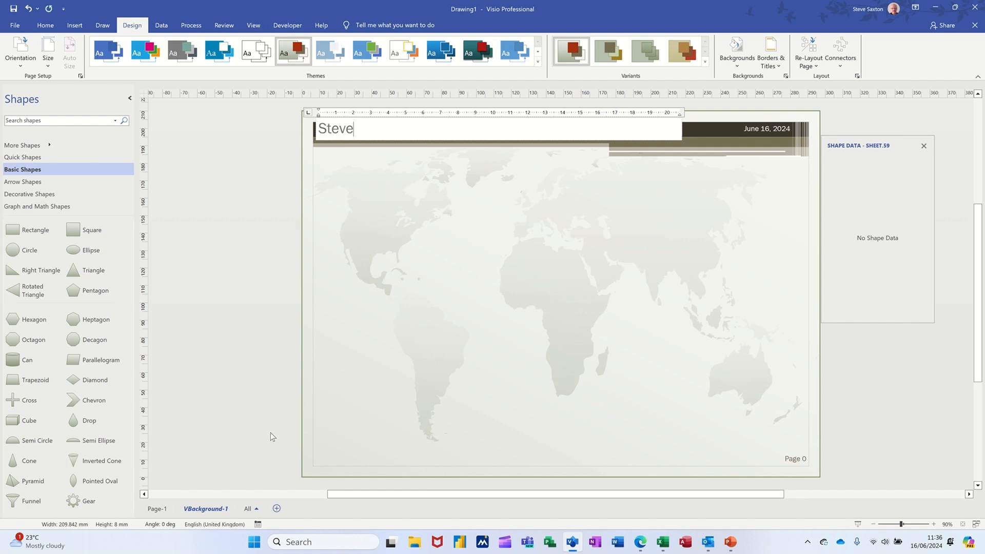
Return to Page-1, add a second page after it, and compare Page-1 with the VBackground-1 page
{"action": "left_click", "coordinate": [157, 509]}
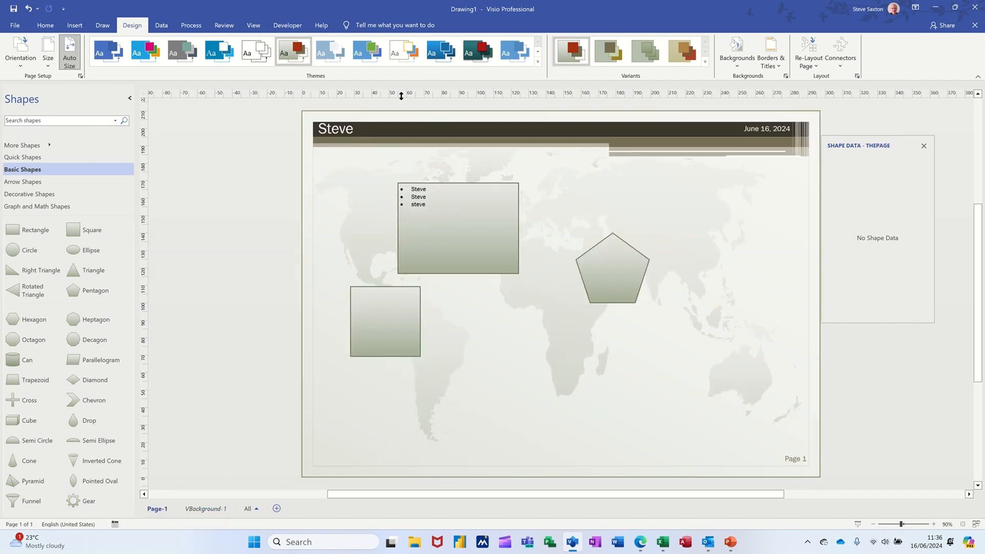
{"action": "left_click", "coordinate": [277, 509]}
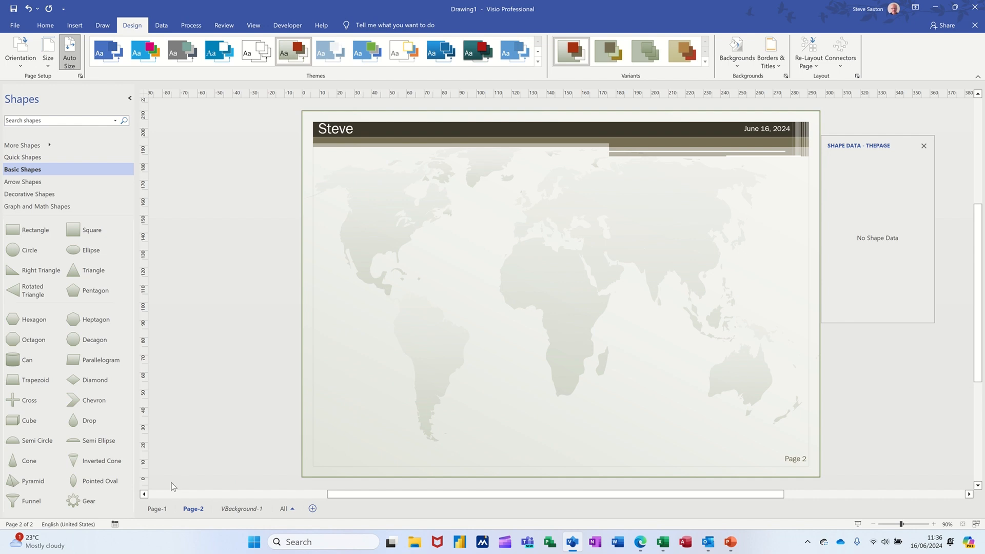
{"action": "left_click", "coordinate": [156, 509]}
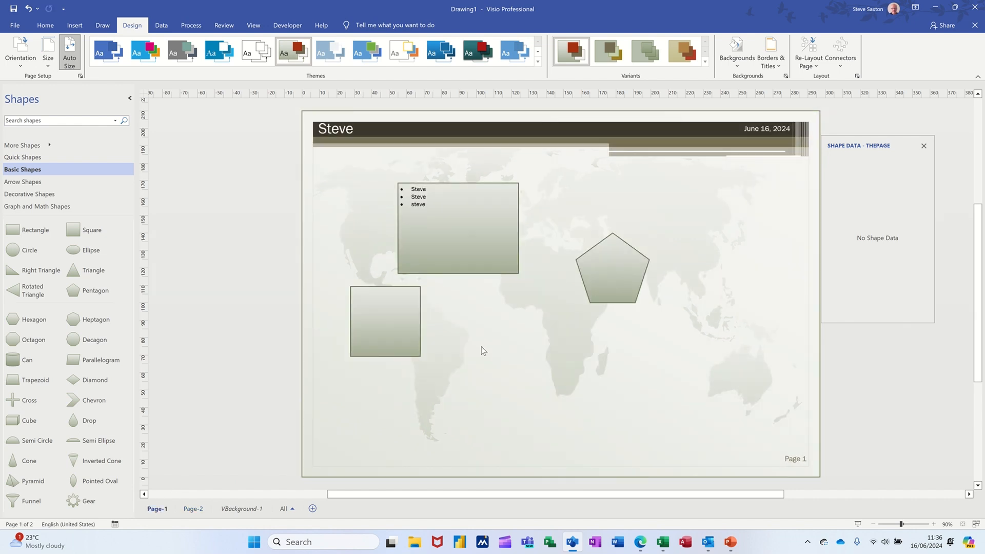
{"action": "left_click", "coordinate": [234, 510]}
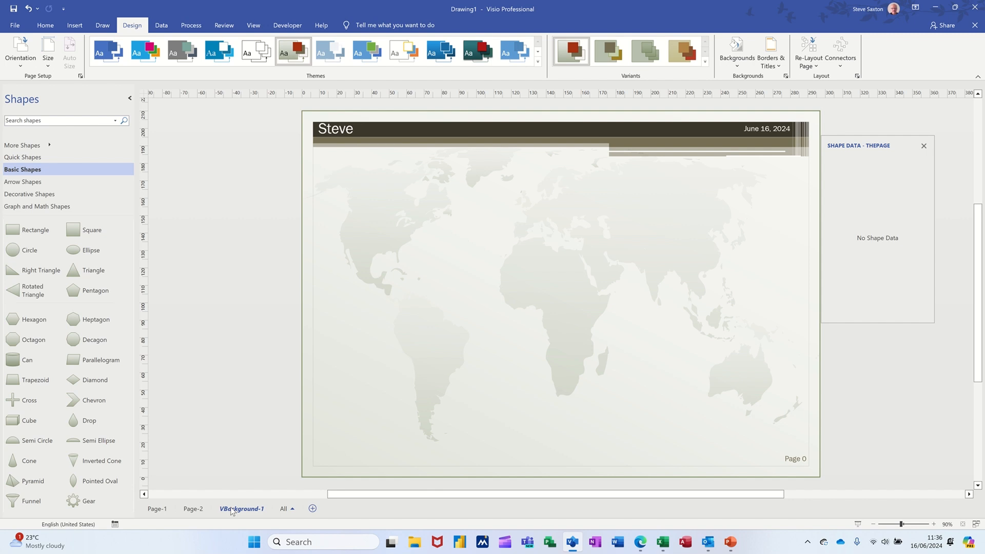
Add another blank page from the VBackground-1 page and set the new page's type to Background
{"action": "left_click", "coordinate": [312, 509]}
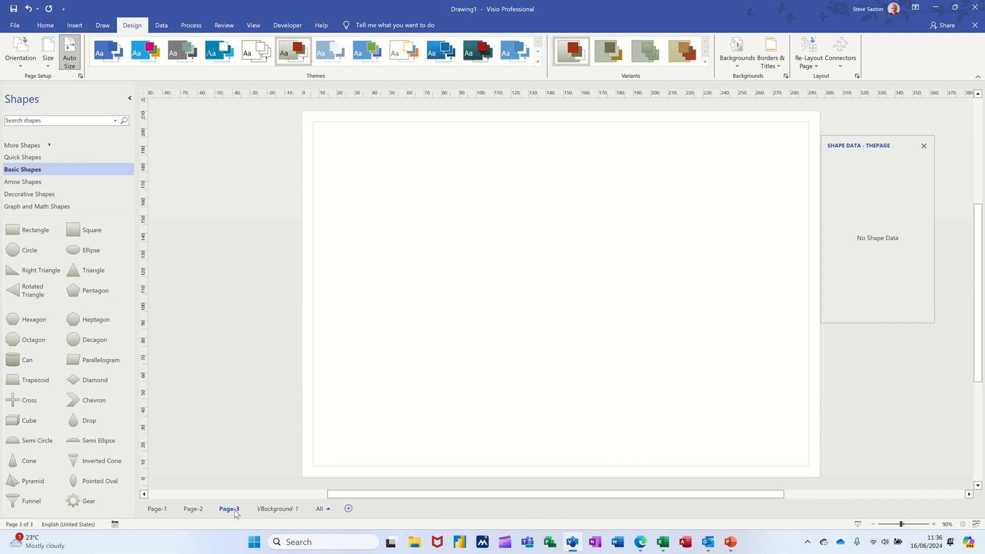
{"action": "right_click", "coordinate": [236, 512]}
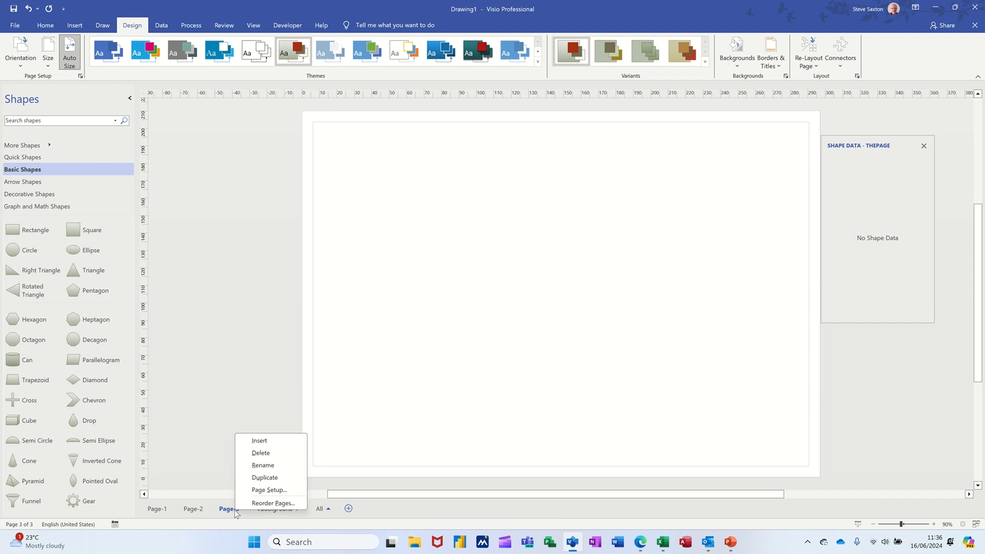
{"action": "left_click", "coordinate": [255, 491]}
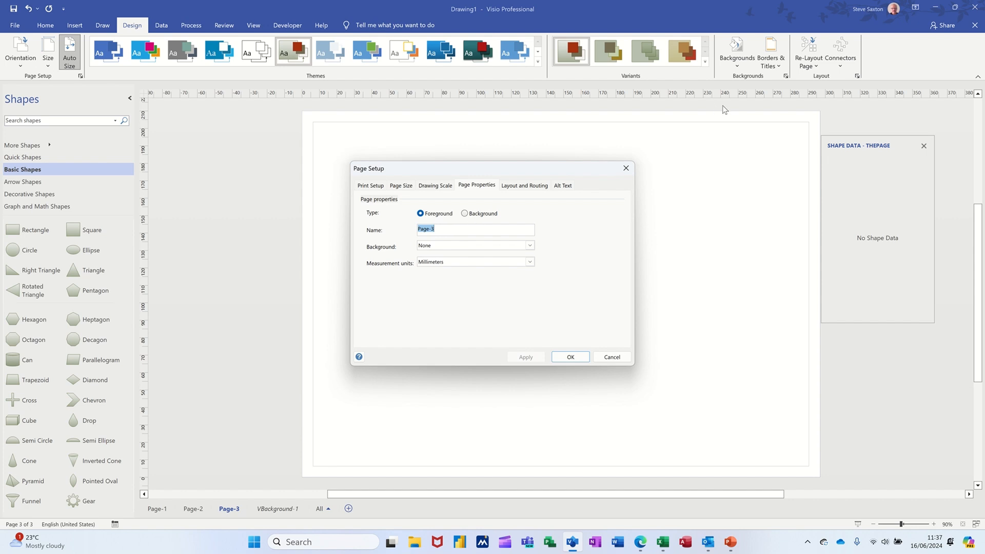
{"action": "left_click", "coordinate": [465, 214]}
{"action": "left_click", "coordinate": [567, 358]}
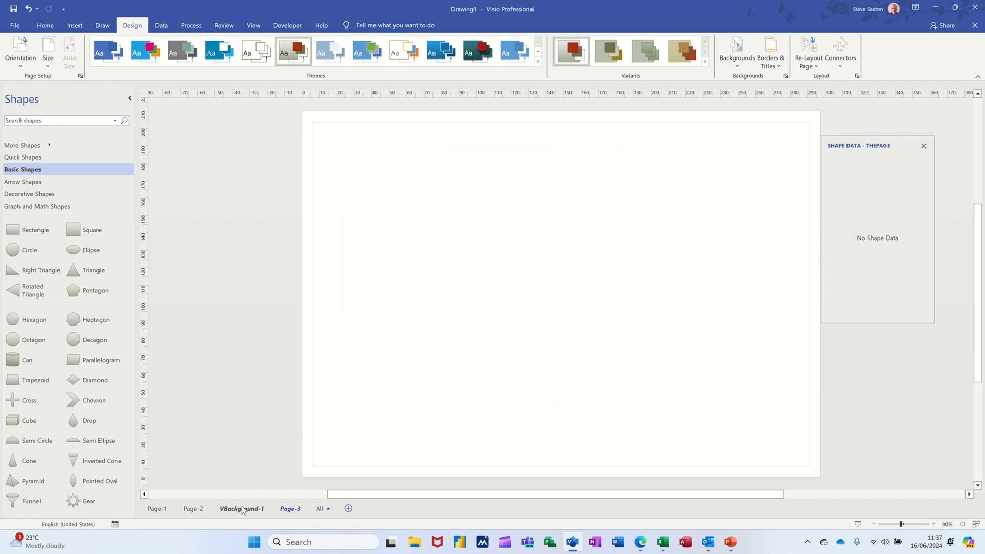
Delete the VBackground-1 page despite its assignment to other pages, and check Page-2 and Page-1
{"action": "right_click", "coordinate": [240, 514]}
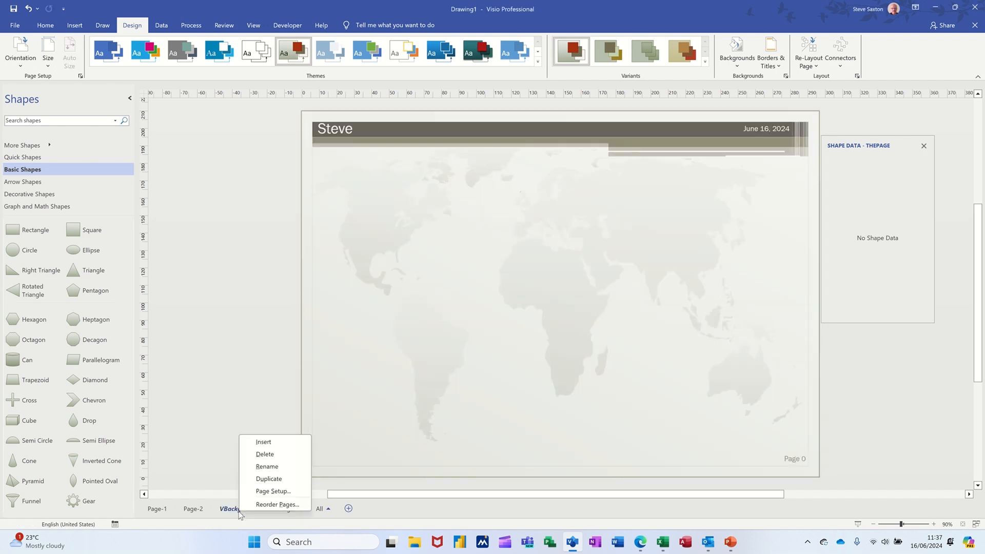
{"action": "left_click", "coordinate": [265, 454]}
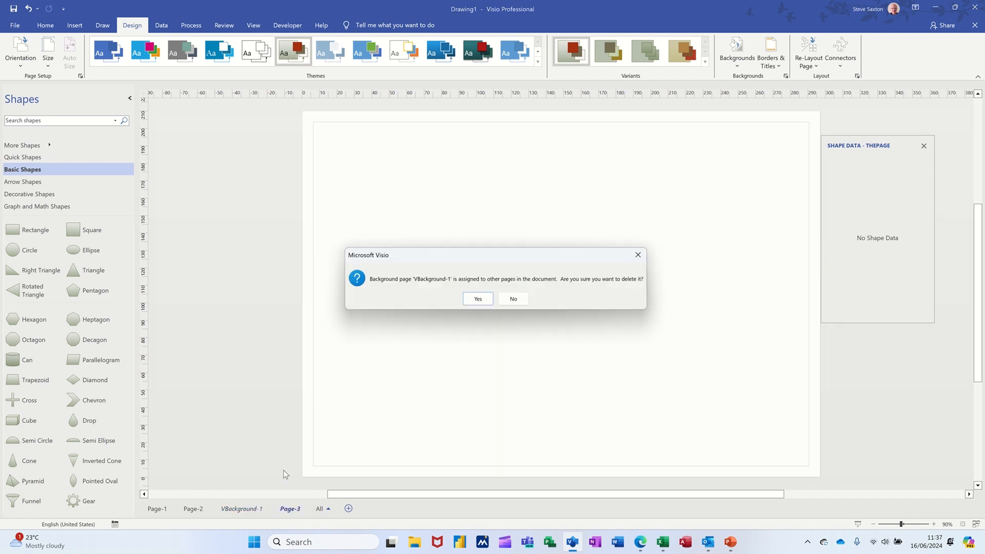
{"action": "left_click", "coordinate": [473, 300]}
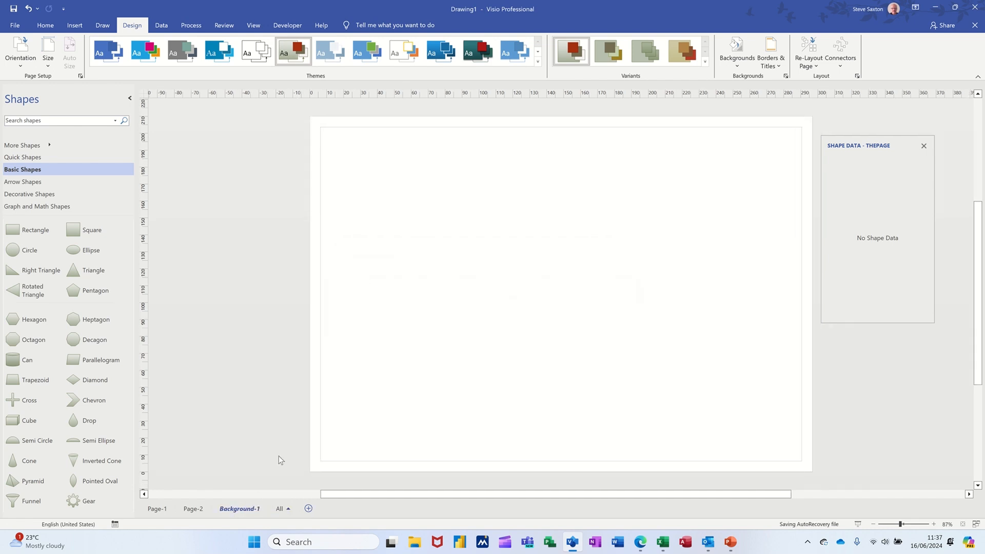
{"action": "left_click", "coordinate": [195, 510]}
{"action": "left_click", "coordinate": [165, 511]}
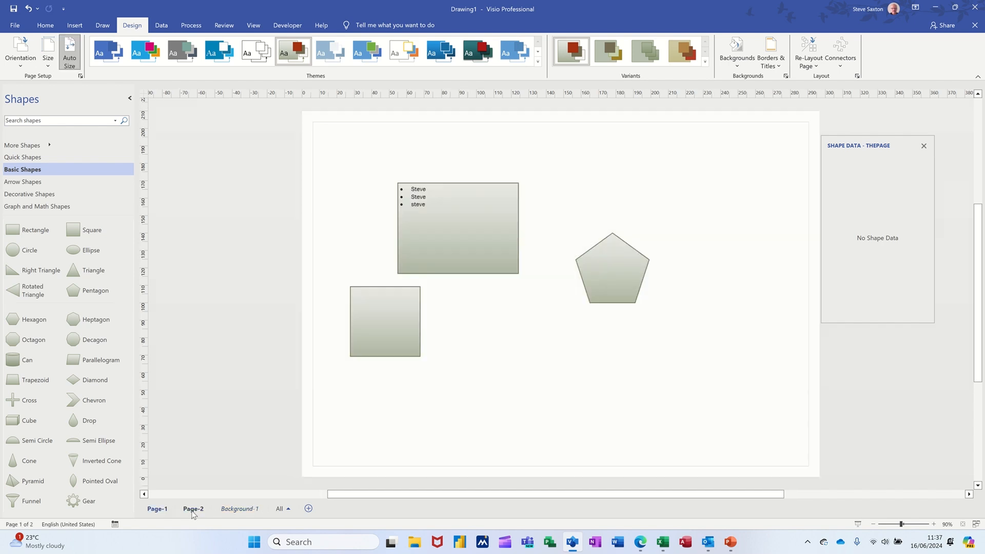
Add a text box about 62 by 13.5 mm near the upper-right corner of the Background-1 page containing a first name
{"action": "left_click", "coordinate": [229, 511]}
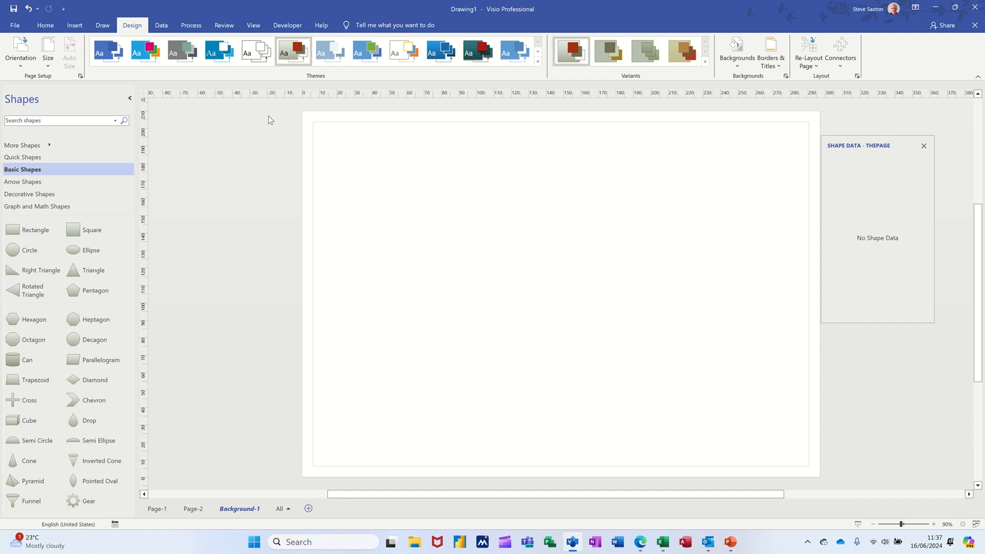
{"action": "left_click", "coordinate": [45, 25]}
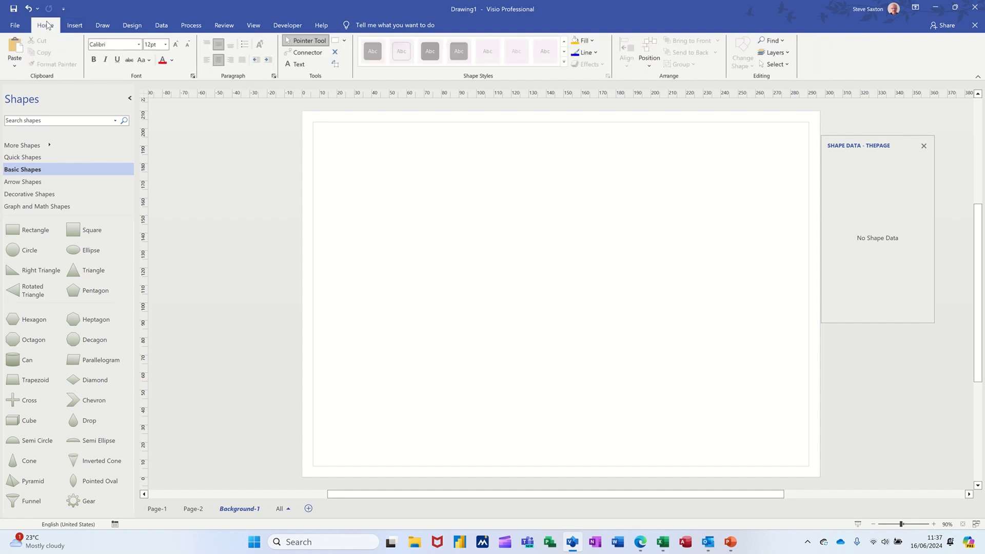
{"action": "left_click", "coordinate": [300, 64]}
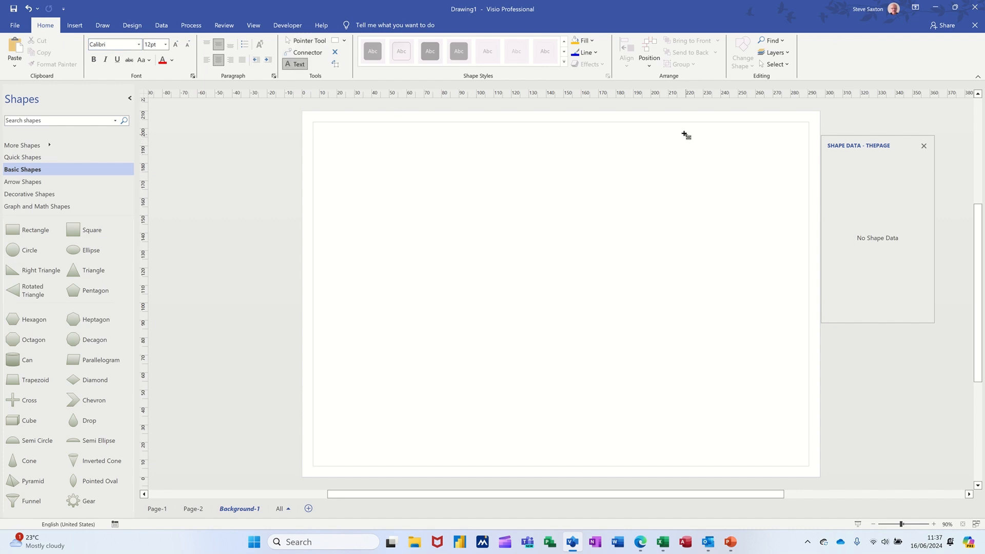
{"action": "left_click_drag", "start_coordinate": [686, 128], "coordinate": [795, 151]}
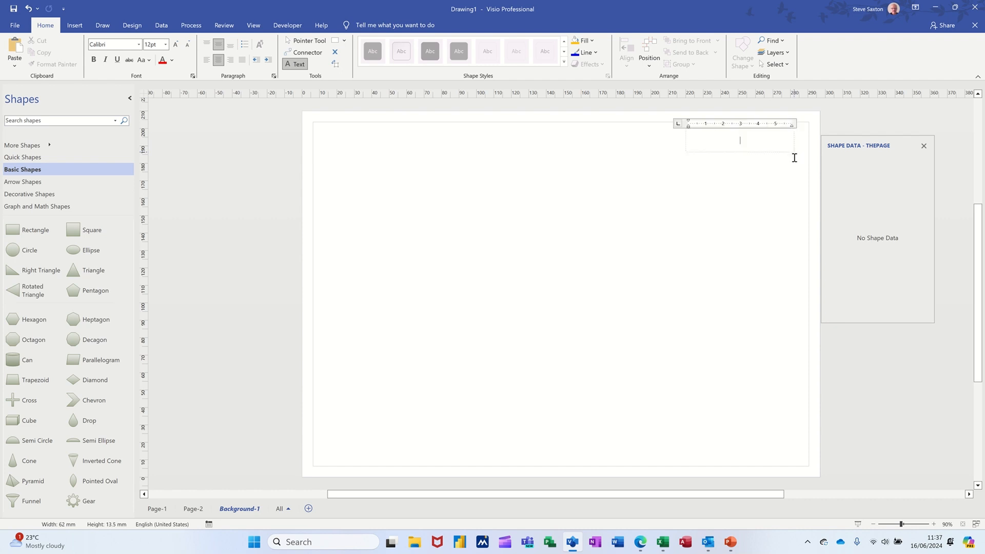
{"action": "type", "text": "Steve"}
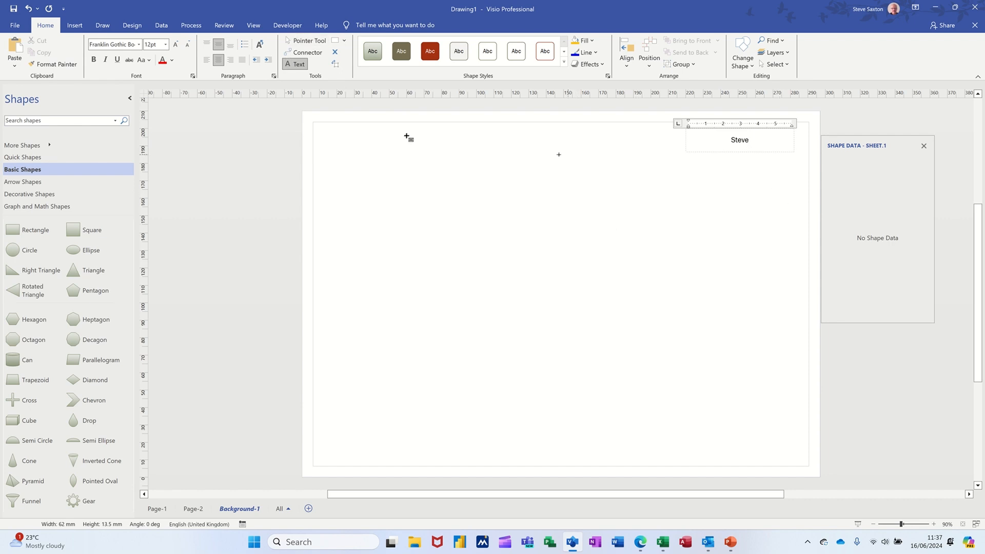
{"action": "left_click", "coordinate": [295, 45]}
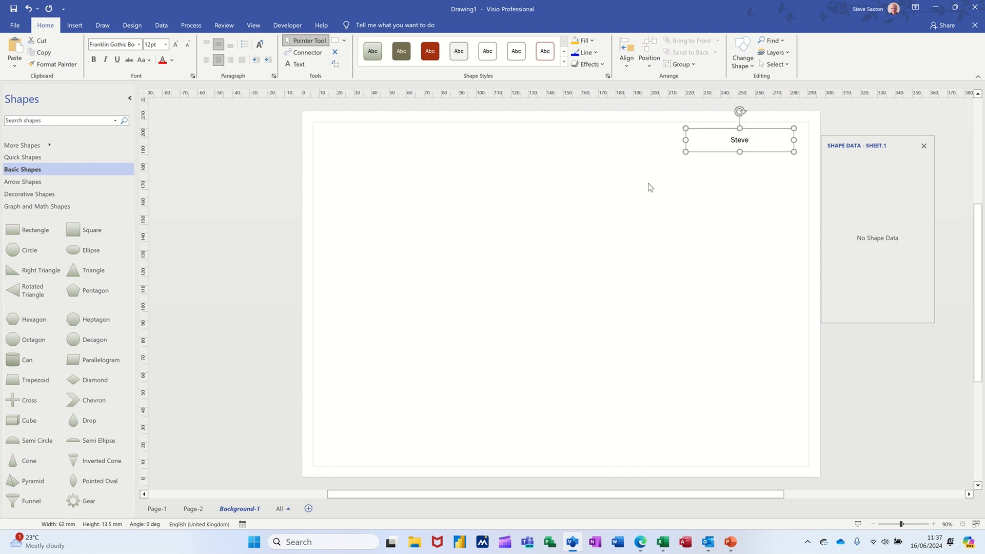
{"action": "left_click", "coordinate": [744, 173]}
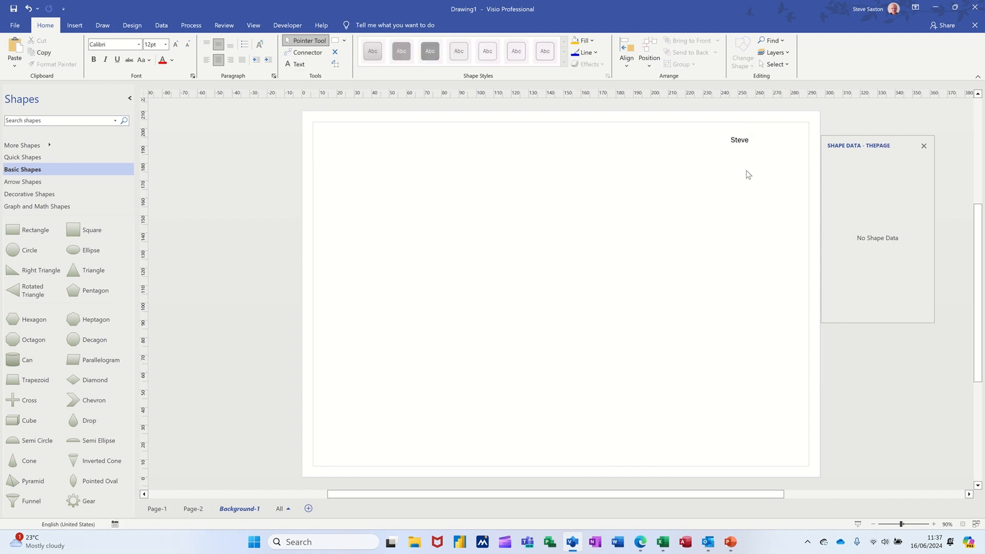
Assign Background-1 as the background of Page-1 in its page properties
{"action": "left_click", "coordinate": [194, 511]}
{"action": "left_click", "coordinate": [163, 515]}
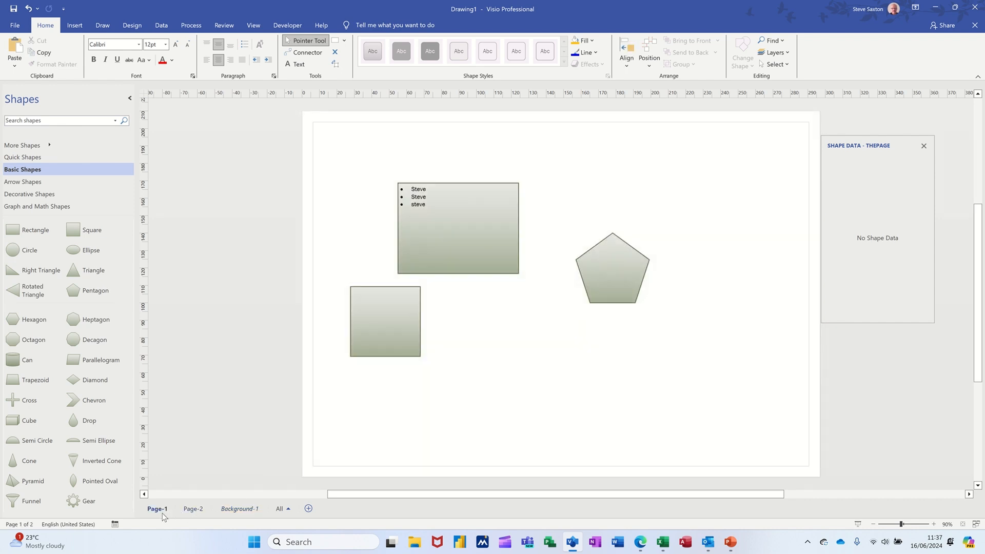
{"action": "right_click", "coordinate": [159, 509]}
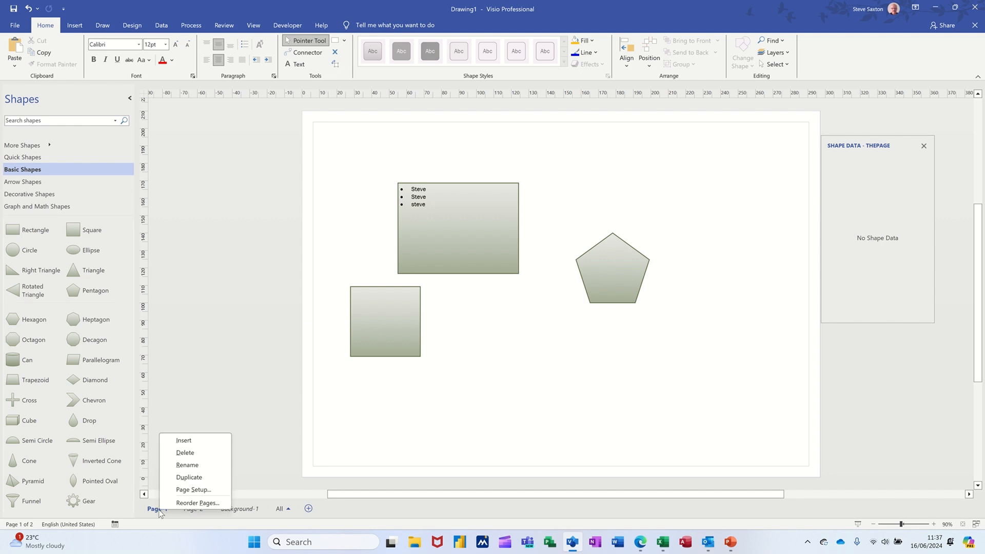
{"action": "left_click", "coordinate": [188, 490]}
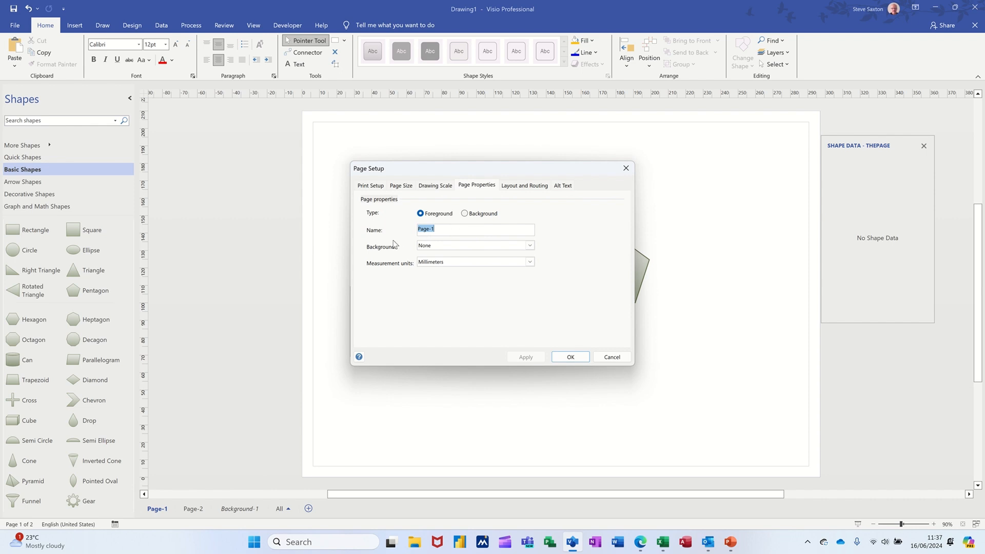
{"action": "left_click", "coordinate": [530, 246]}
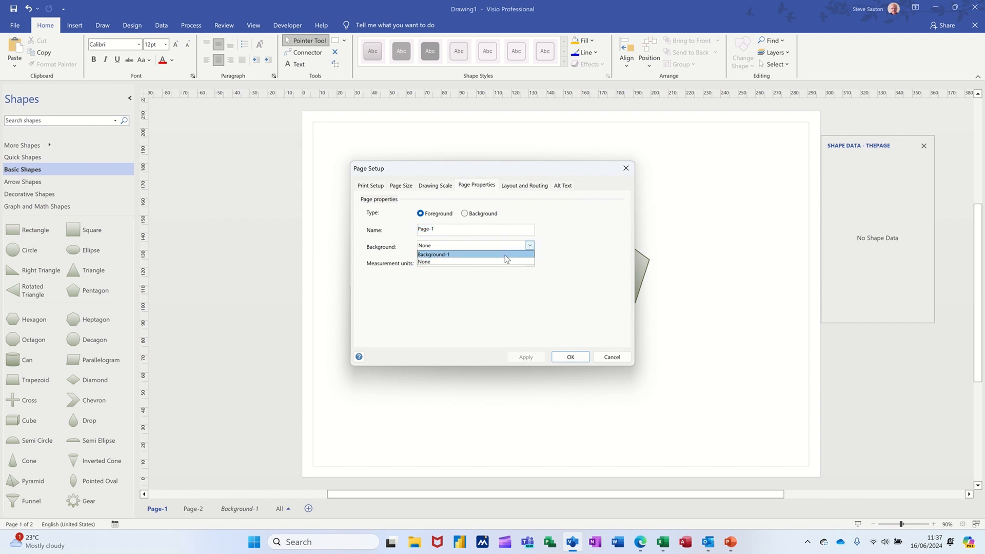
{"action": "left_click", "coordinate": [506, 254]}
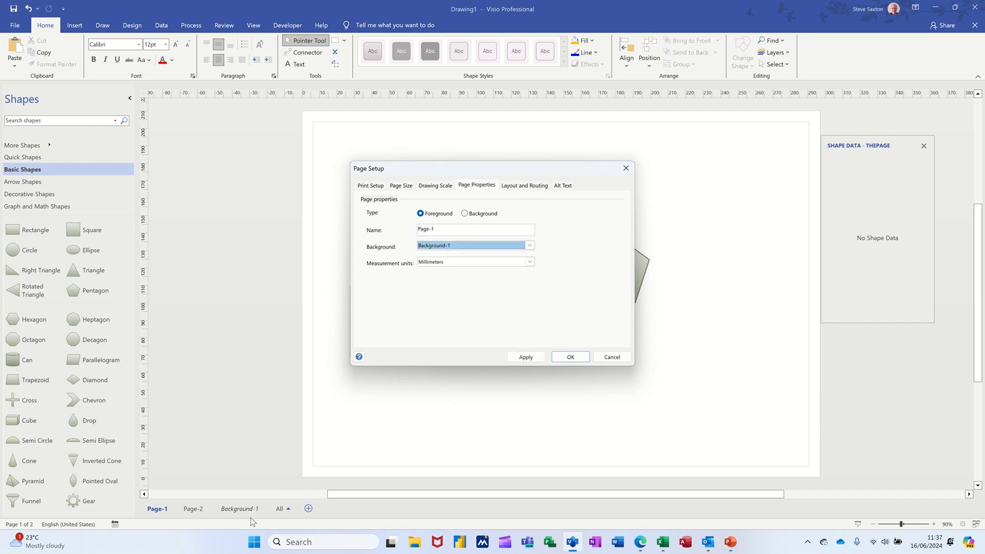
{"action": "left_click", "coordinate": [568, 359]}
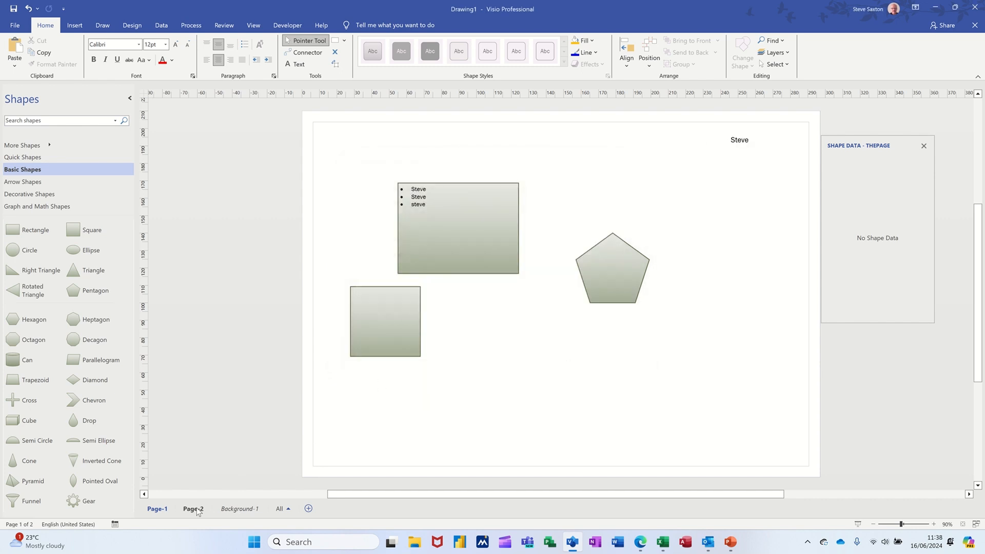
Assign Background-1 as the background of Page-2 in its page properties
{"action": "right_click", "coordinate": [194, 513]}
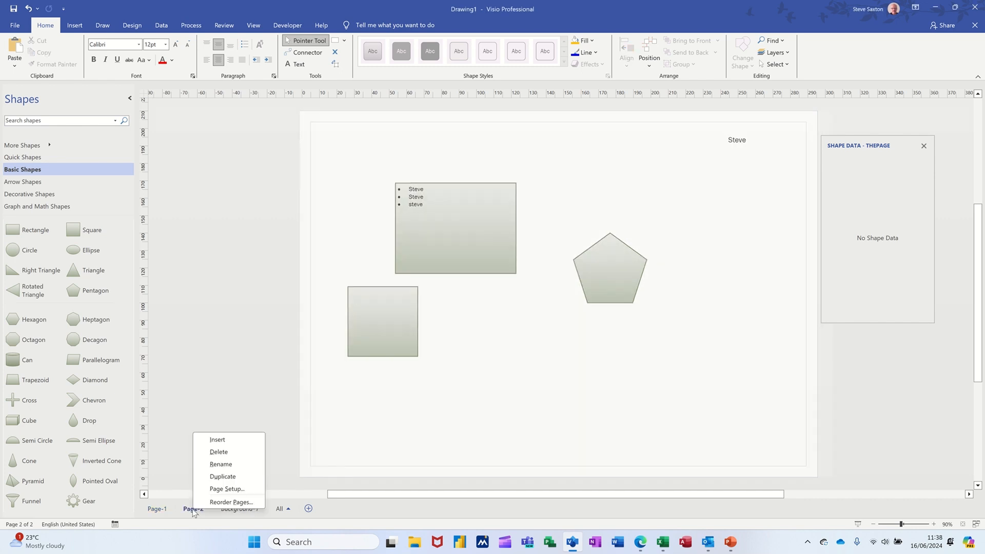
{"action": "left_click", "coordinate": [221, 489]}
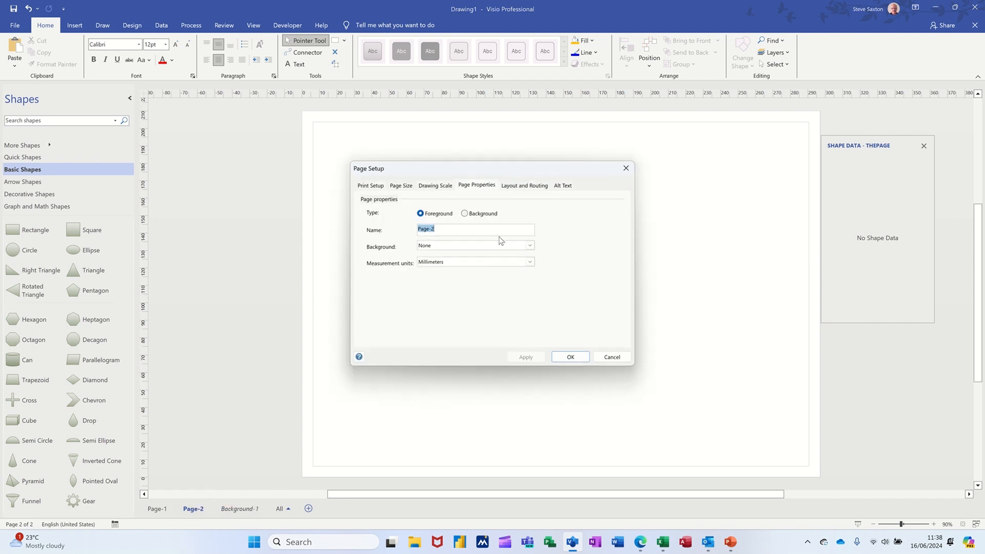
{"action": "left_click", "coordinate": [529, 246]}
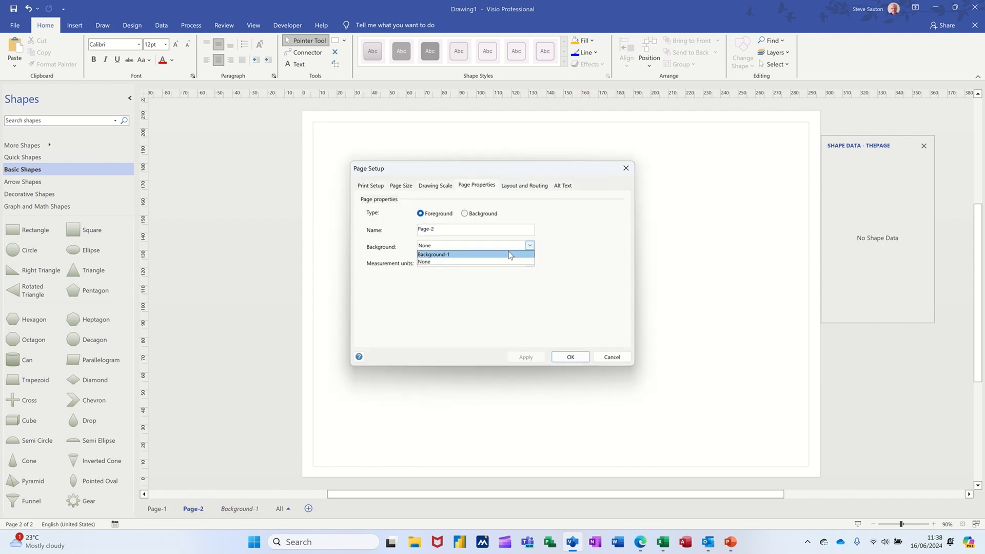
{"action": "left_click", "coordinate": [509, 255]}
{"action": "left_click", "coordinate": [572, 359]}
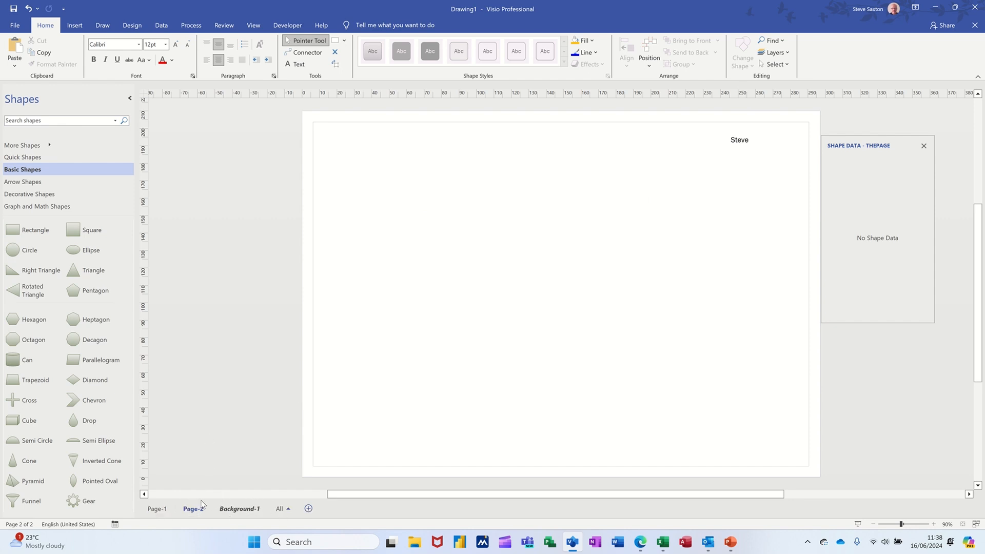
On Page-1, move the rectangle up and right, and overlap its lower corners with the pentagon and the square
{"action": "left_click", "coordinate": [163, 511]}
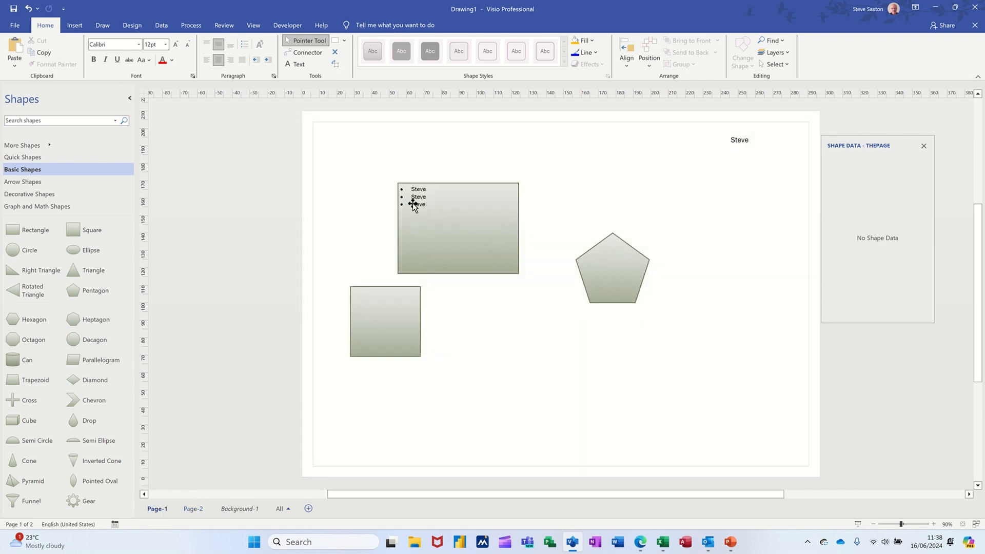
{"action": "left_click_drag", "start_coordinate": [483, 249], "coordinate": [518, 226]}
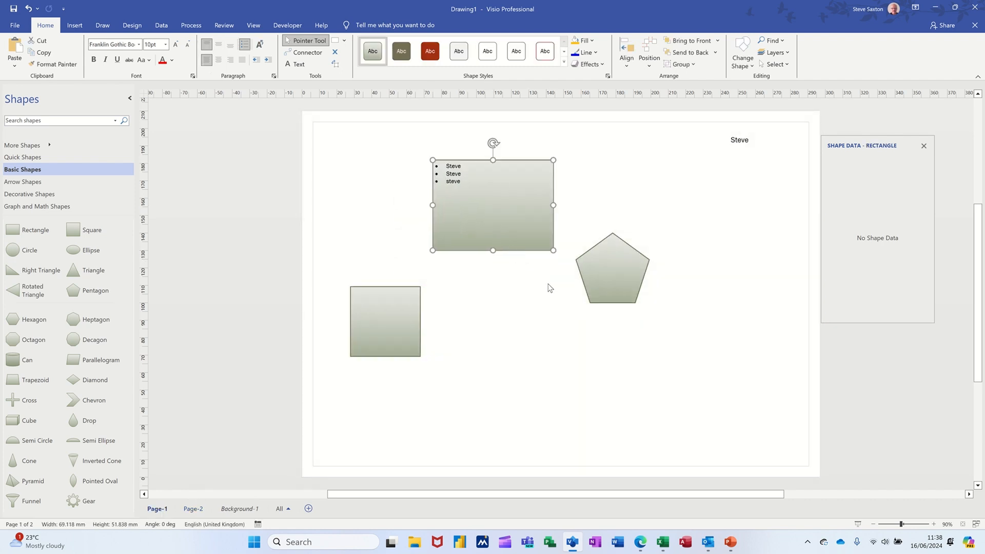
{"action": "left_click_drag", "start_coordinate": [609, 279], "coordinate": [549, 256]}
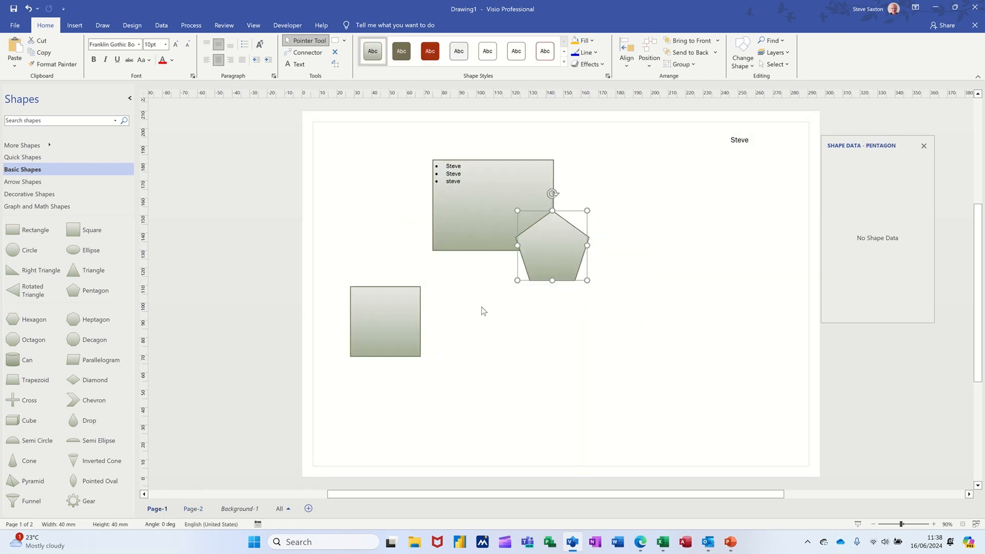
{"action": "left_click_drag", "start_coordinate": [379, 330], "coordinate": [430, 267]}
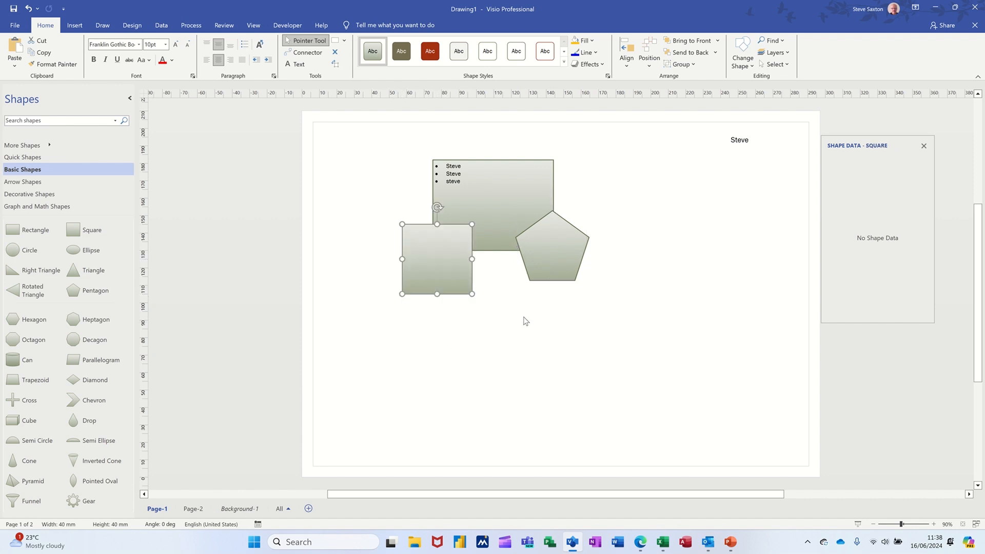
Fill the square with orange and the pentagon with light green, using the standard colors
{"action": "left_click", "coordinate": [586, 42]}
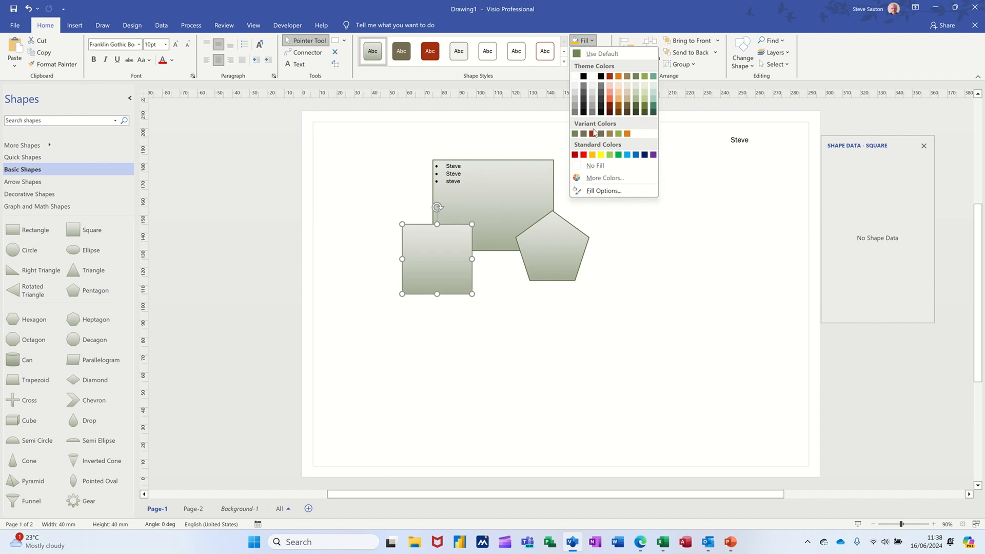
{"action": "left_click", "coordinate": [593, 154]}
{"action": "left_click", "coordinate": [567, 263]}
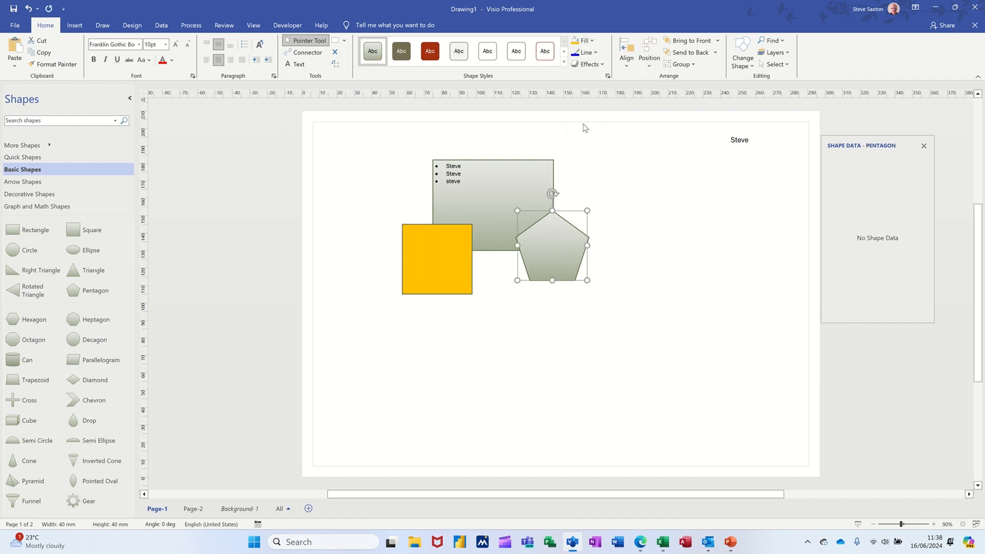
{"action": "left_click", "coordinate": [585, 40]}
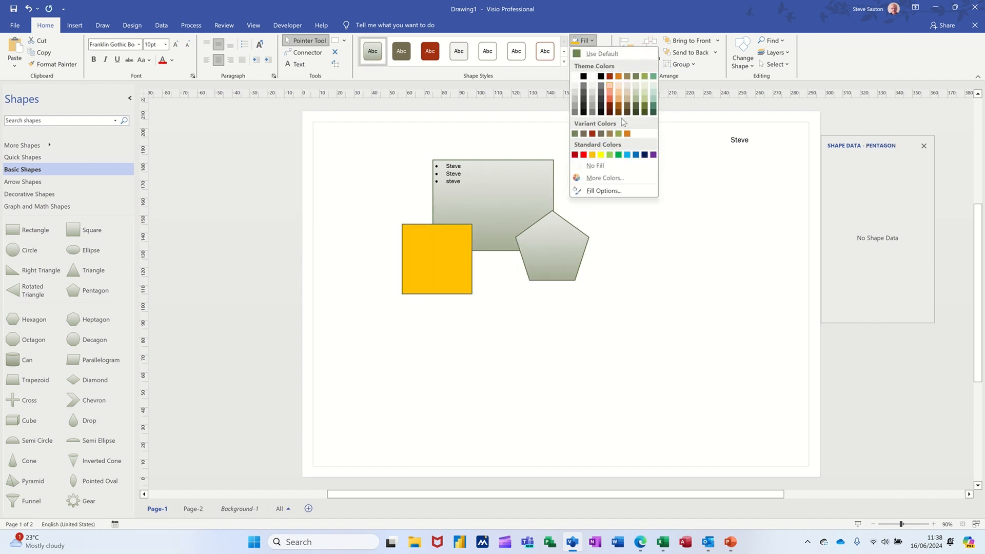
{"action": "left_click", "coordinate": [611, 155]}
{"action": "left_click", "coordinate": [625, 230]}
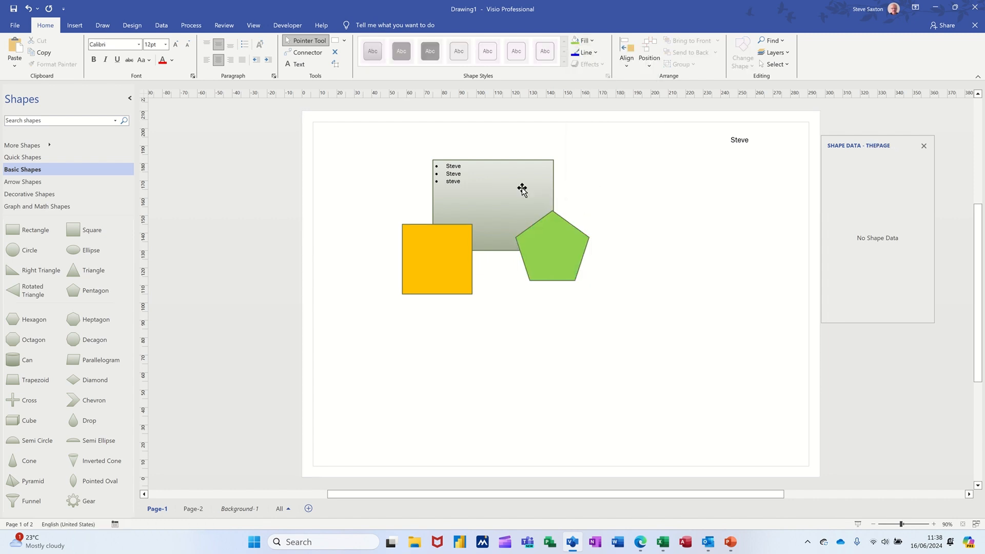
Nudge the square slightly upward, and assign the rectangle, square and pentagon to a new layer named with a first name
{"action": "left_click_drag", "start_coordinate": [425, 250], "coordinate": [427, 241]}
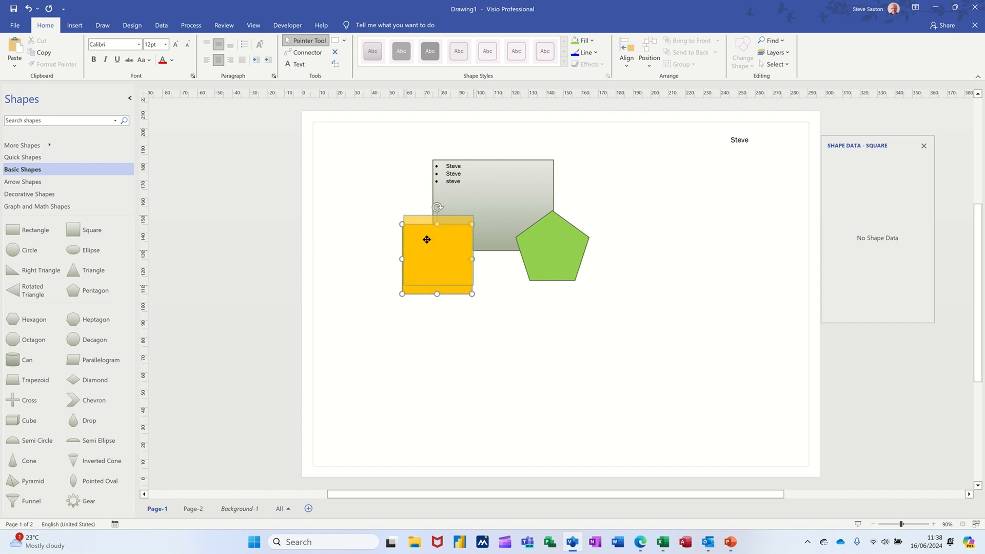
{"action": "left_click_drag", "start_coordinate": [370, 143], "coordinate": [609, 300]}
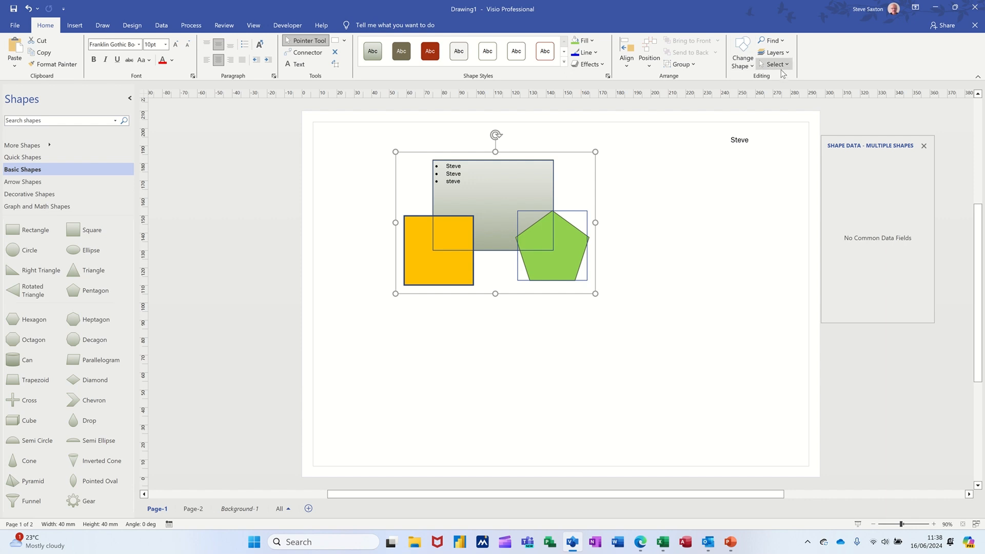
{"action": "left_click", "coordinate": [786, 53]}
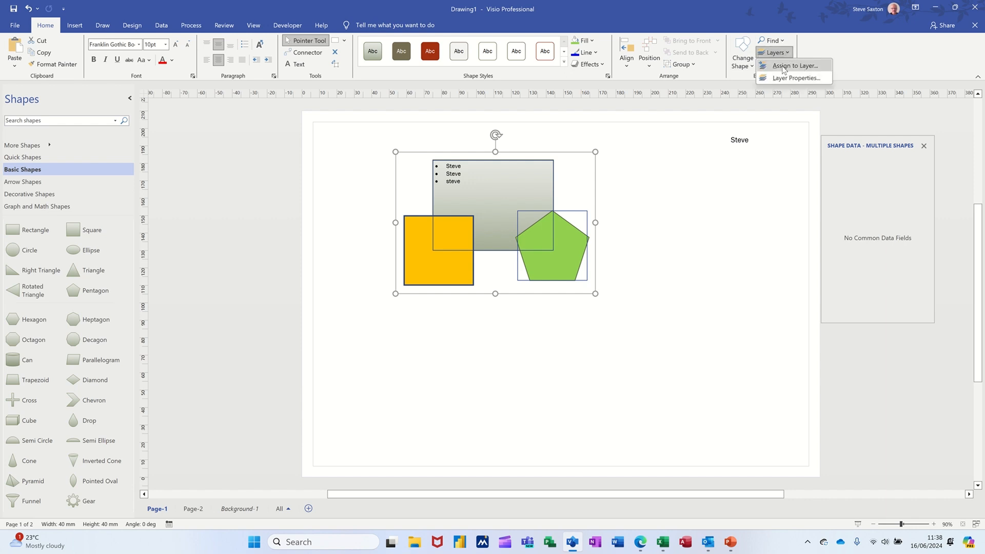
{"action": "left_click", "coordinate": [797, 65]}
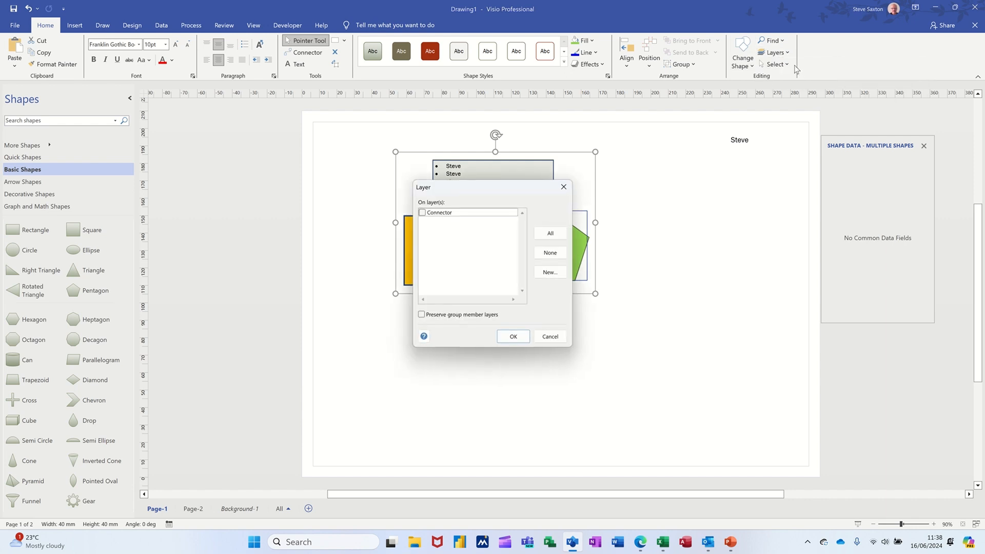
{"action": "left_click", "coordinate": [538, 276]}
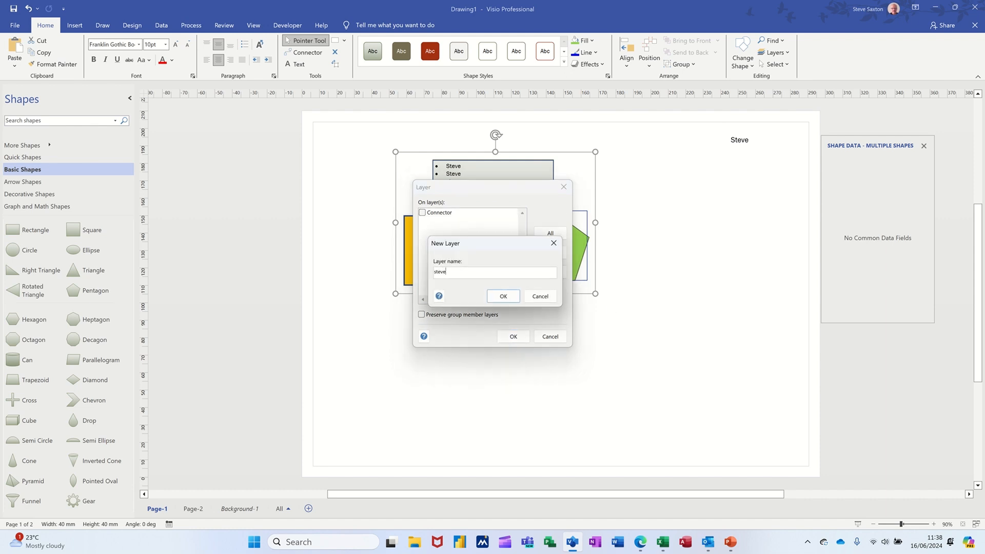
{"action": "left_click", "coordinate": [503, 297]}
{"action": "left_click", "coordinate": [515, 337]}
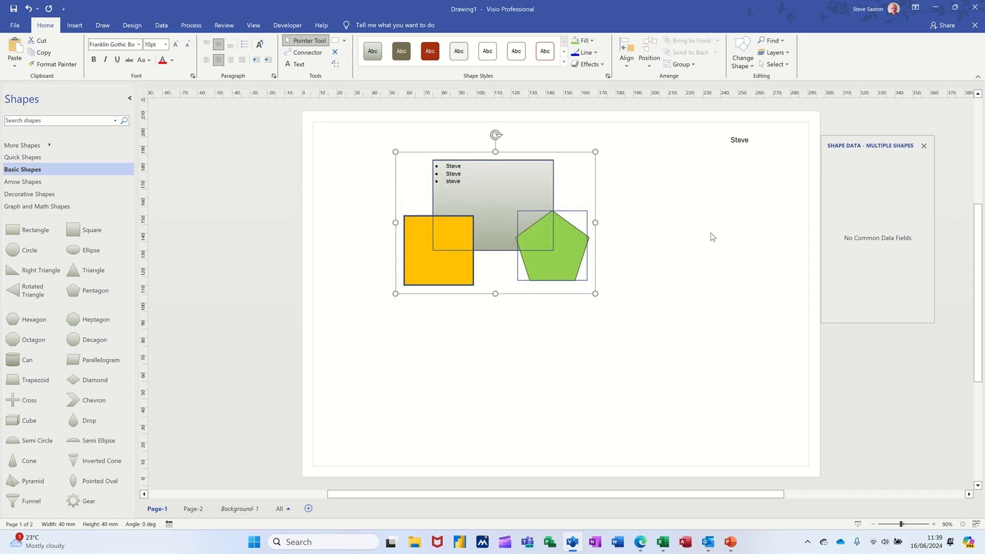
Lock the new layer holding the three shapes in the layer properties
{"action": "left_click", "coordinate": [774, 52]}
{"action": "left_click", "coordinate": [778, 78]}
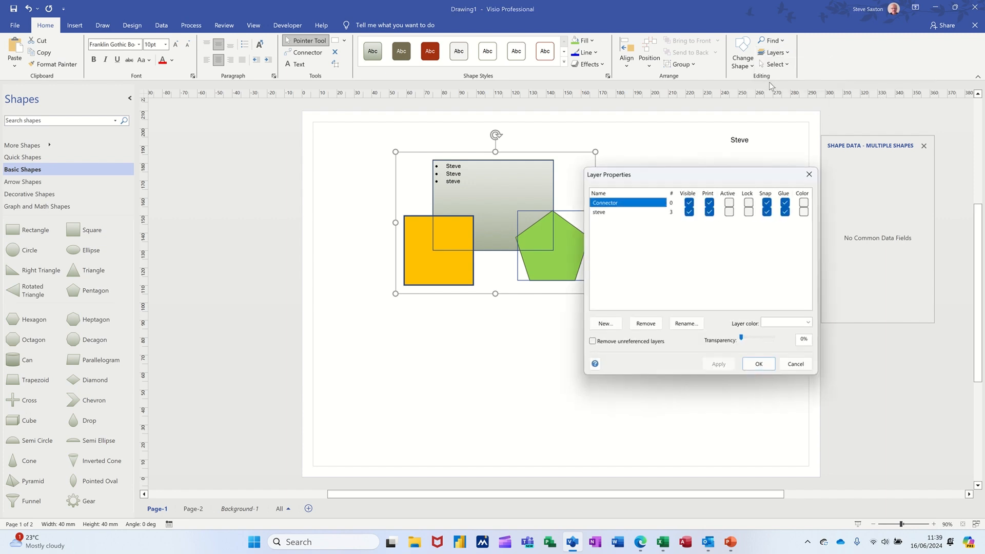
{"action": "left_click", "coordinate": [599, 212]}
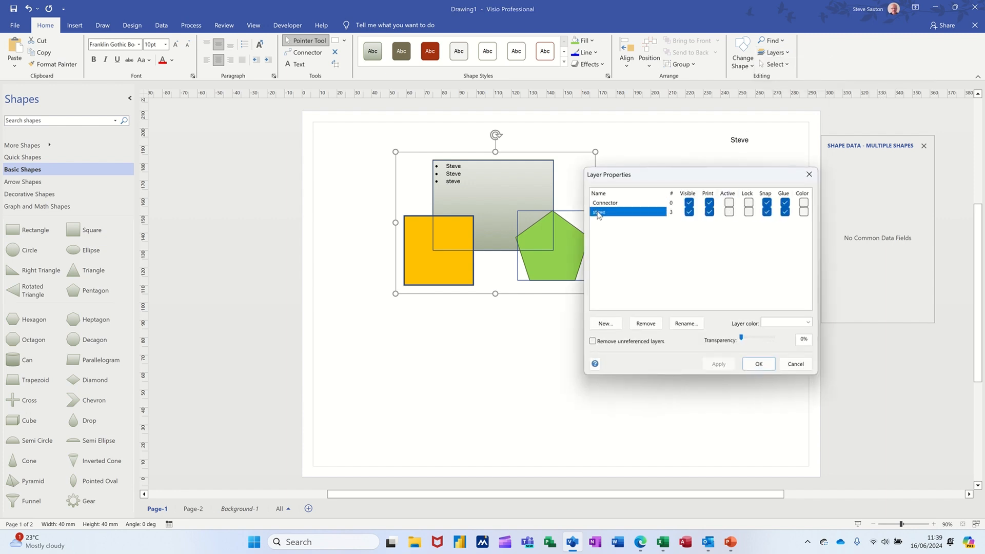
{"action": "left_click", "coordinate": [748, 212]}
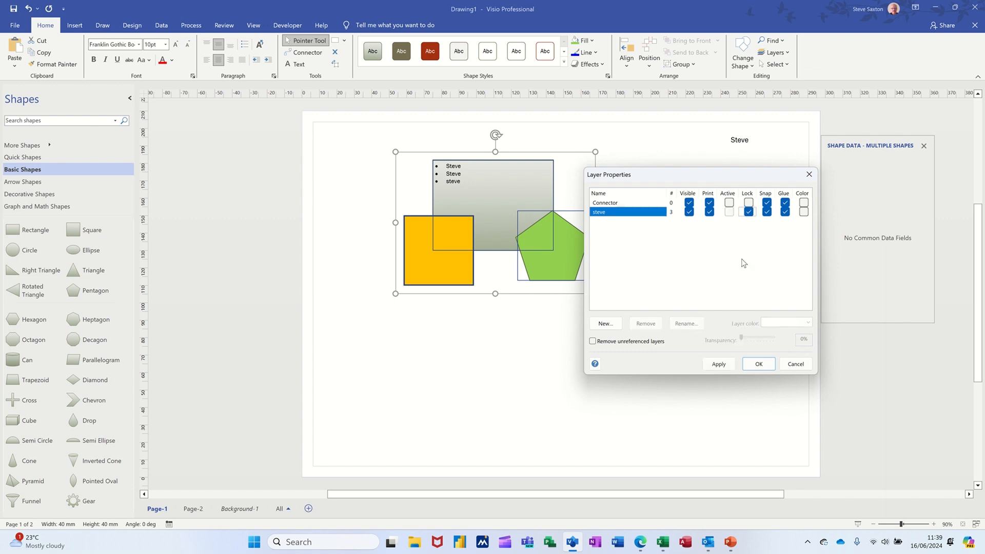
{"action": "left_click", "coordinate": [759, 365]}
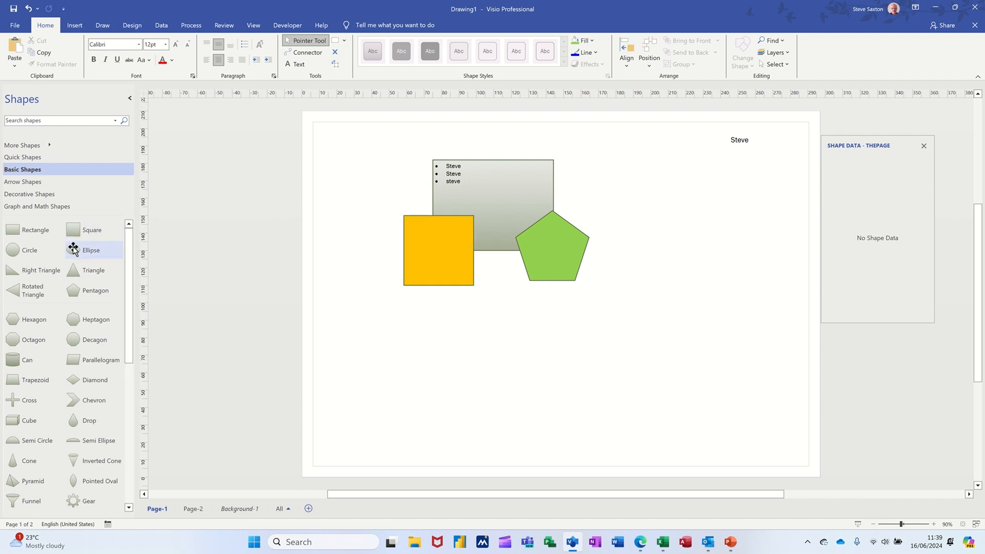
Place a 60 by 40 mm ellipse overlapping the three shapes, fill it with the dark red variant color and nudge it up and left
{"action": "left_click_drag", "start_coordinate": [79, 251], "coordinate": [511, 217]}
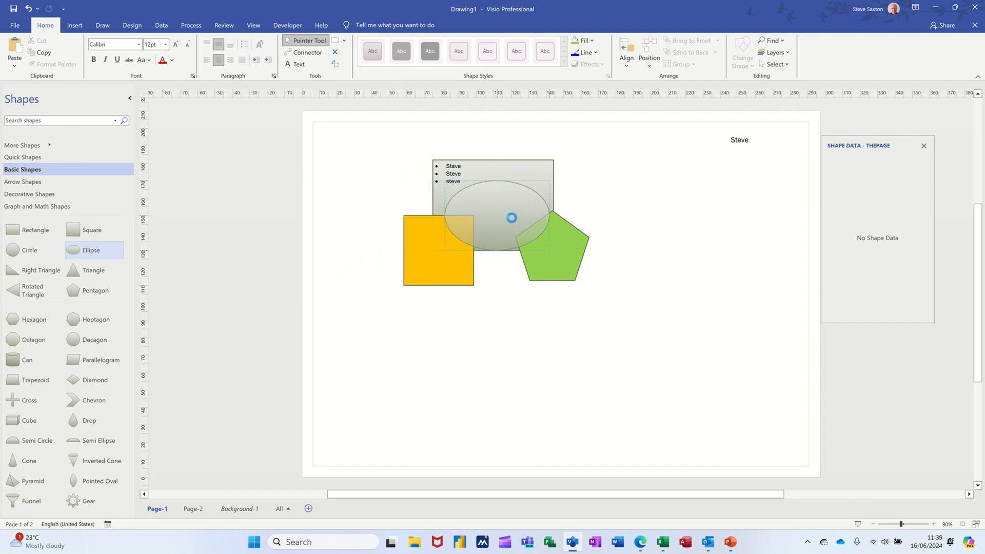
{"action": "left_click", "coordinate": [590, 40]}
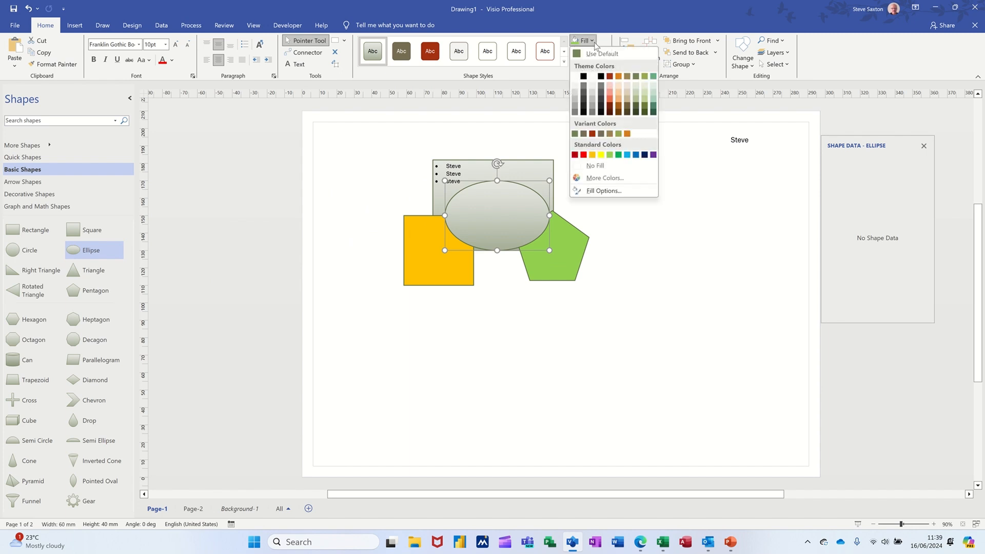
{"action": "left_click", "coordinate": [592, 133]}
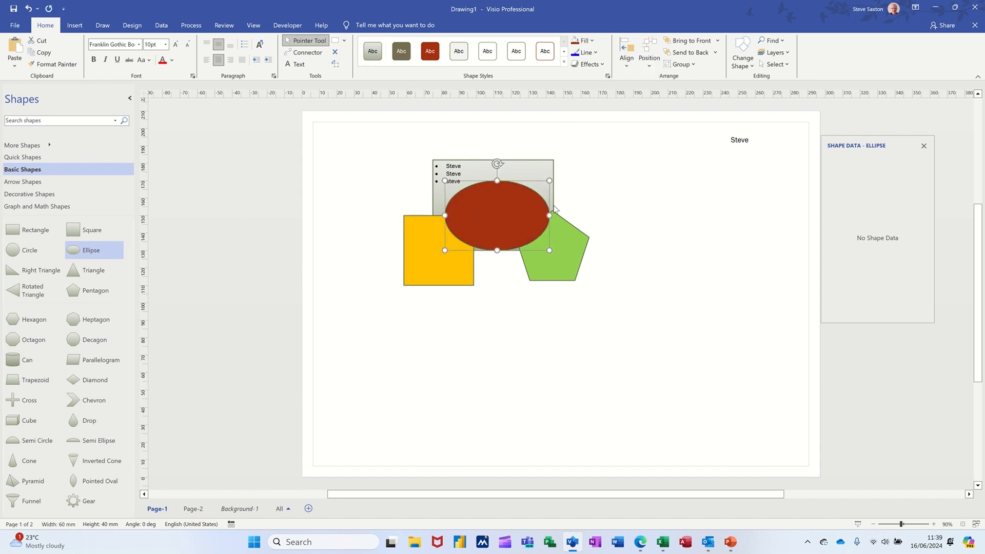
{"action": "mouse_move", "coordinate": [494, 210]}
{"action": "left_mouse_down"}
{"action": "mouse_move", "coordinate": [563, 223]}
{"action": "mouse_move", "coordinate": [483, 202]}
{"action": "left_mouse_up"}
{"action": "key", "text": "Escape"}
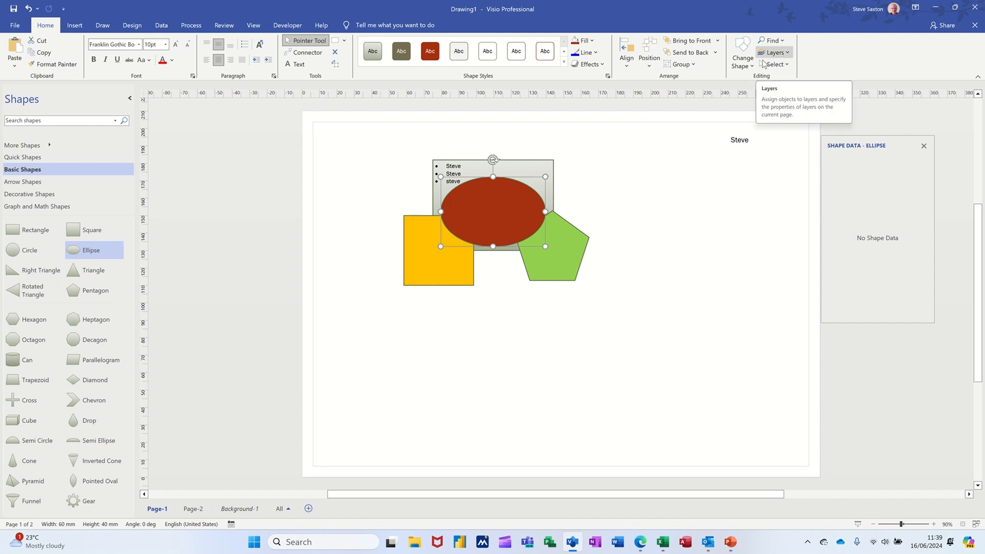
{"action": "left_click", "coordinate": [554, 304]}
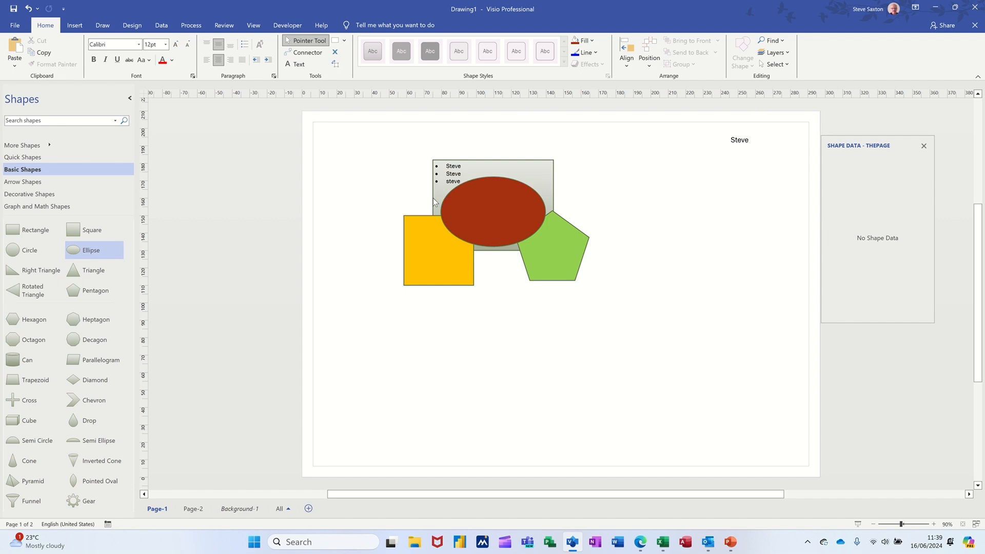
Check the lock setting of the layers in the layer properties without changing anything
{"action": "left_click", "coordinate": [779, 54]}
{"action": "left_click", "coordinate": [785, 77]}
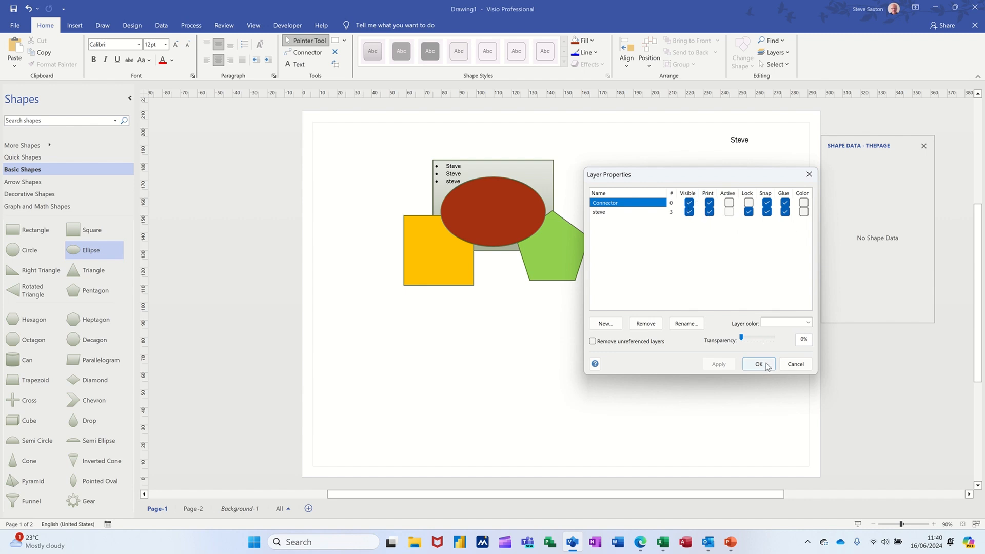
{"action": "left_click", "coordinate": [795, 365]}
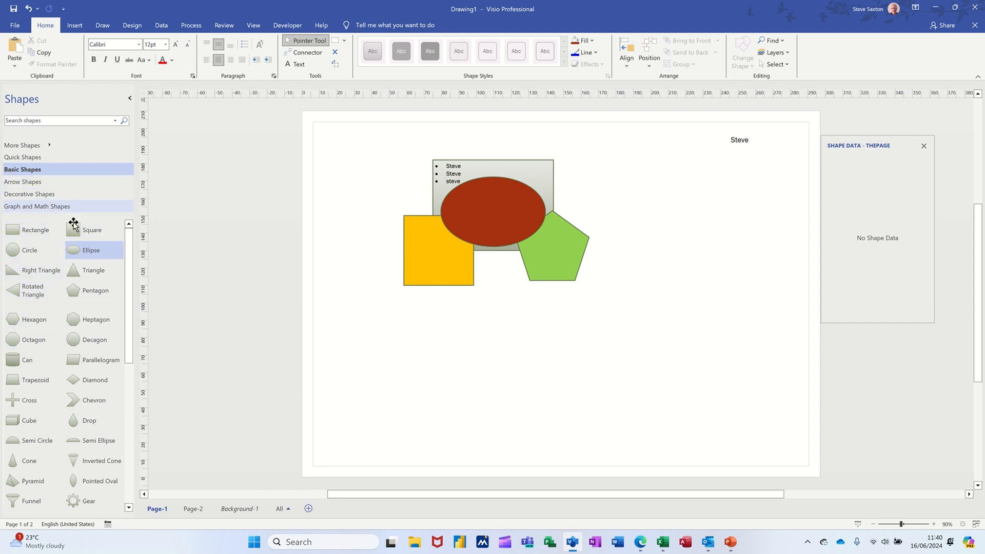
Browse the Basic Shapes stencil and the additional stencil categories, and open the Cabinets stencil from the Building Plan shapes
{"action": "left_click_drag", "start_coordinate": [129, 299], "coordinate": [129, 442]}
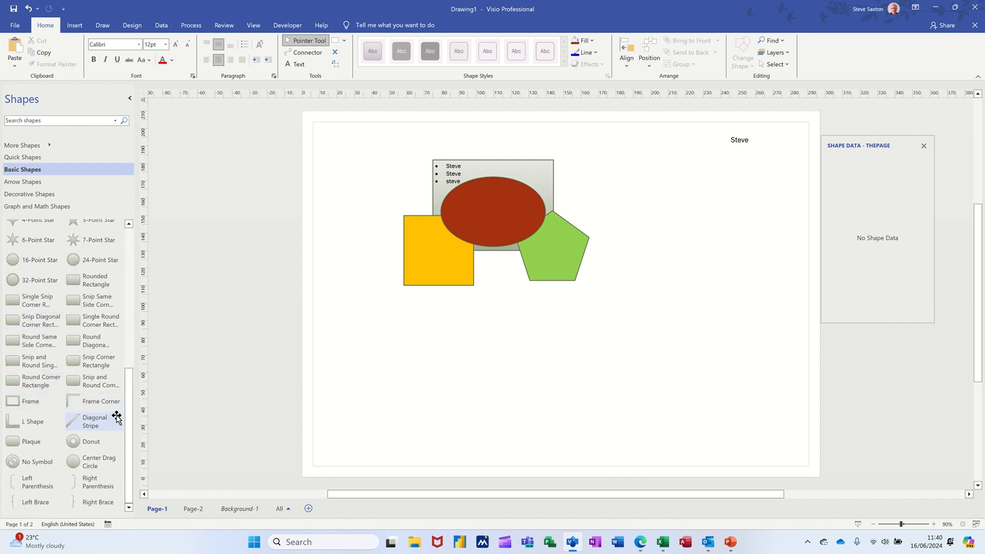
{"action": "left_click_drag", "start_coordinate": [129, 421], "coordinate": [143, 240]}
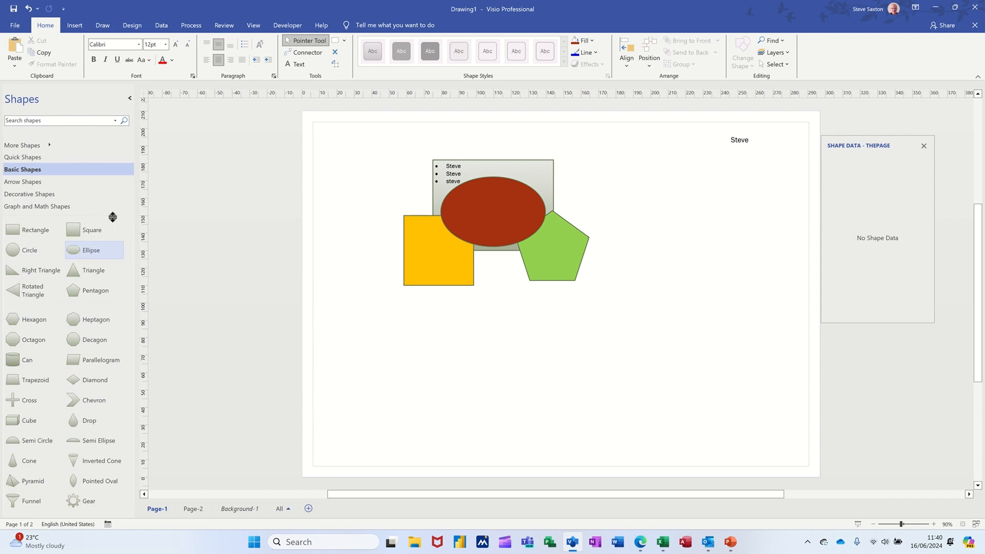
{"action": "left_click", "coordinate": [48, 145]}
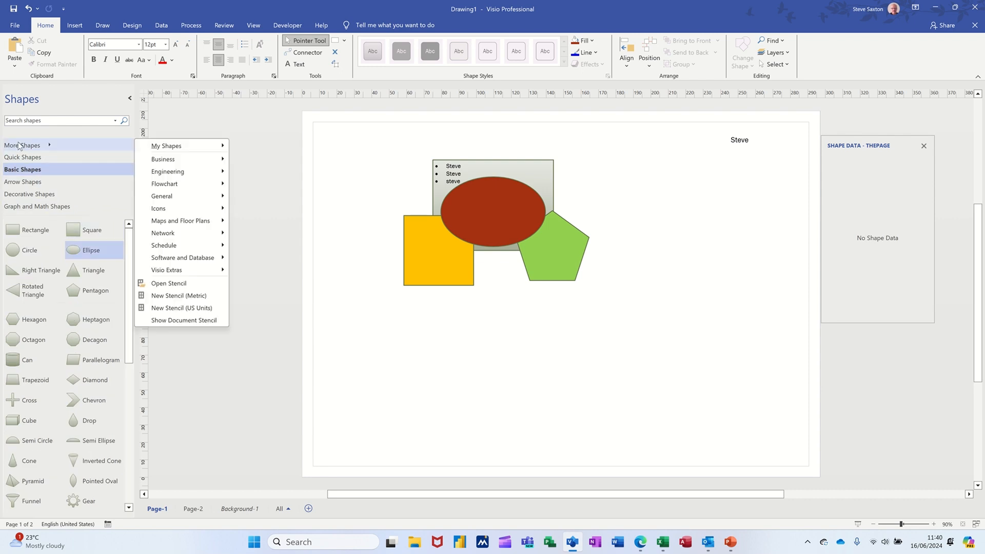
{"action": "mouse_move", "coordinate": [177, 160]}
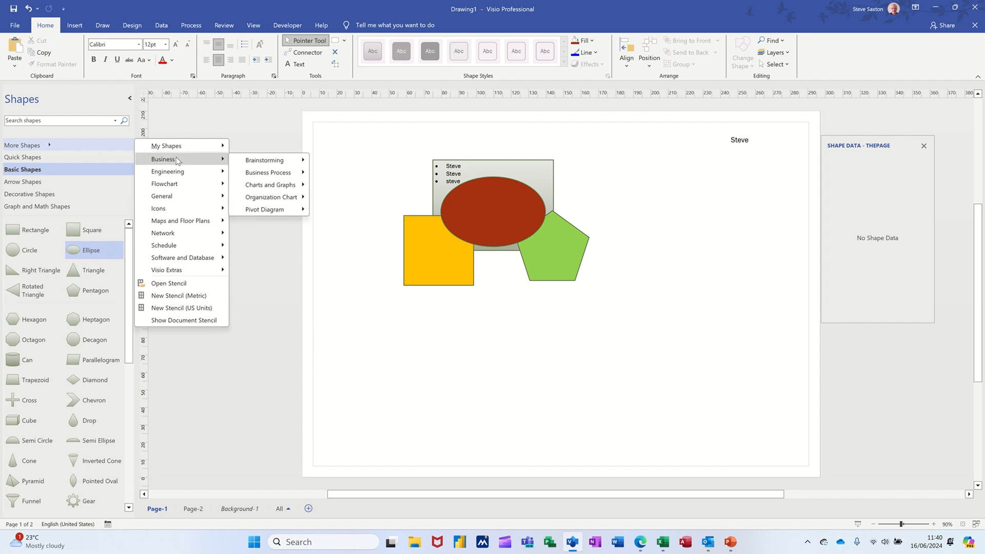
{"action": "mouse_move", "coordinate": [267, 173]}
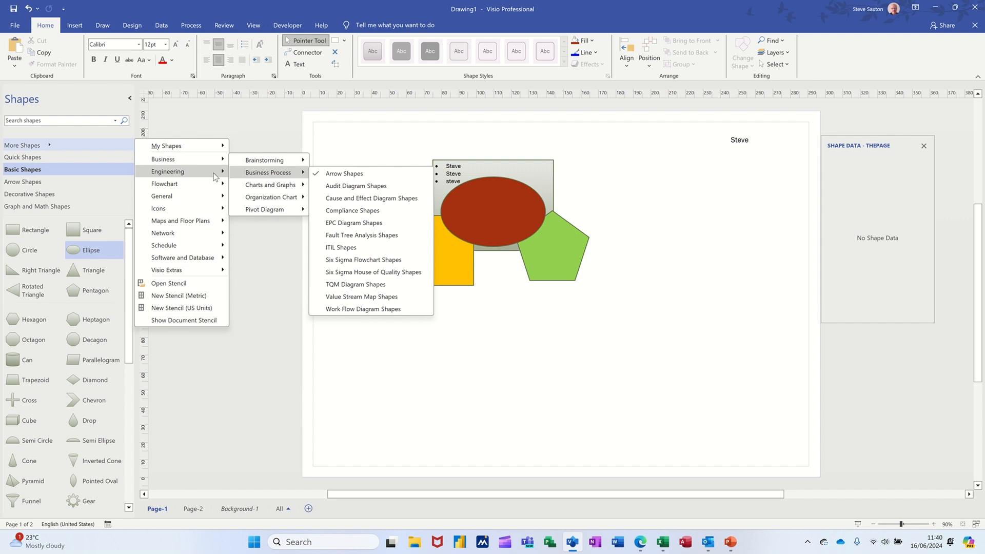
{"action": "mouse_move", "coordinate": [219, 187]}
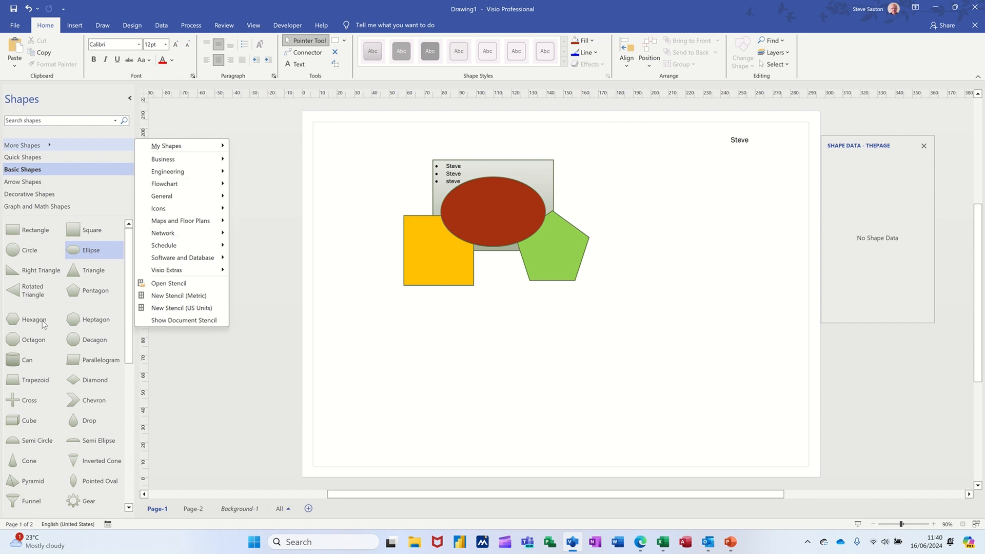
{"action": "mouse_move", "coordinate": [220, 208]}
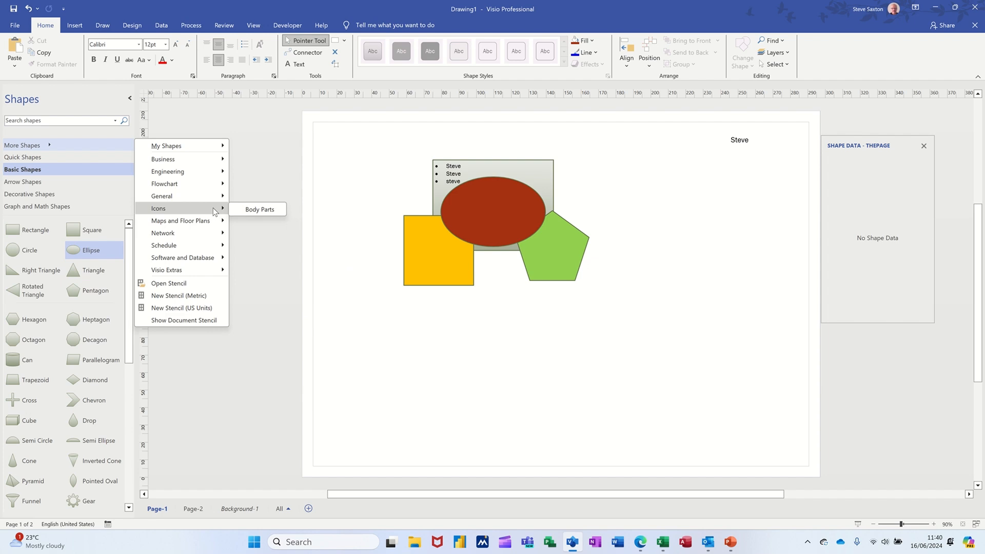
{"action": "mouse_move", "coordinate": [209, 228]}
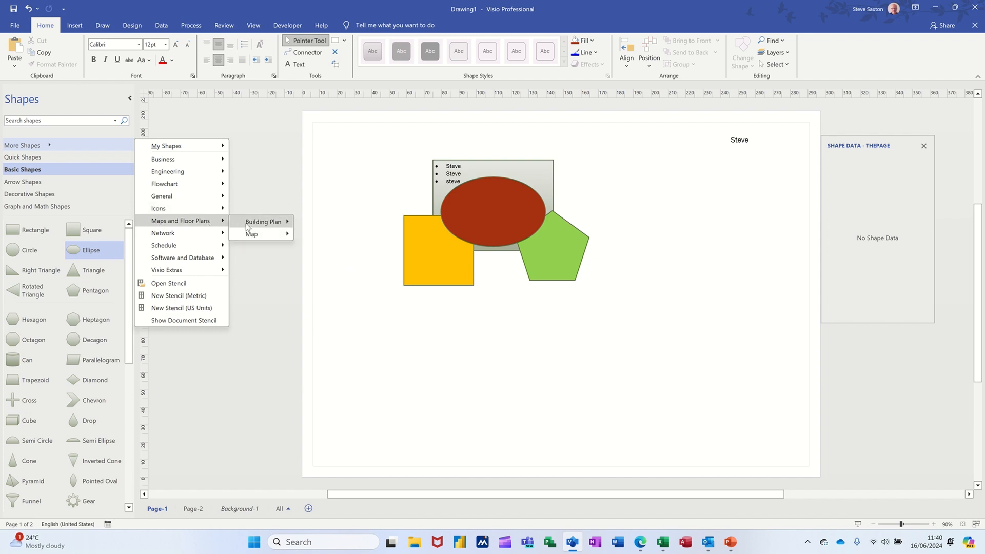
{"action": "mouse_move", "coordinate": [256, 226]}
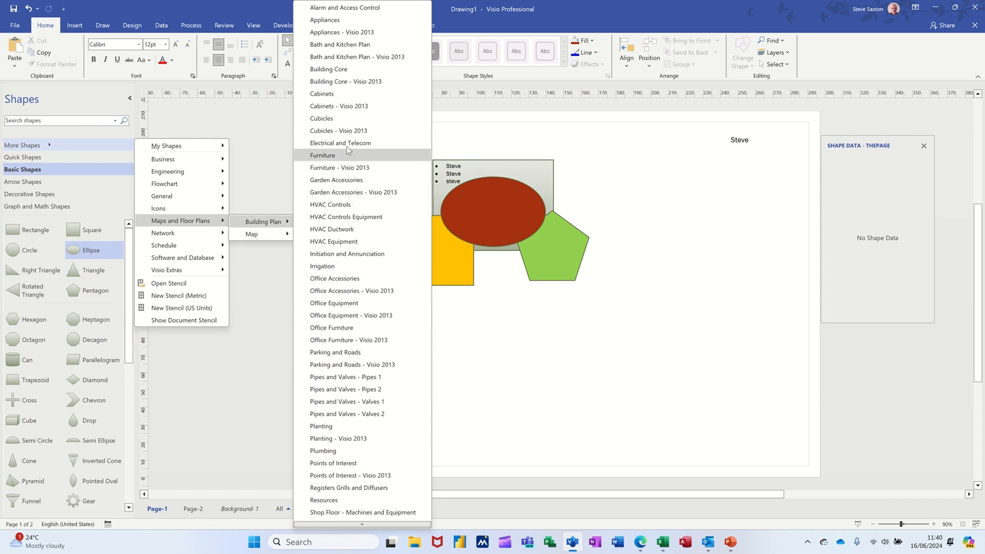
{"action": "left_click", "coordinate": [322, 94]}
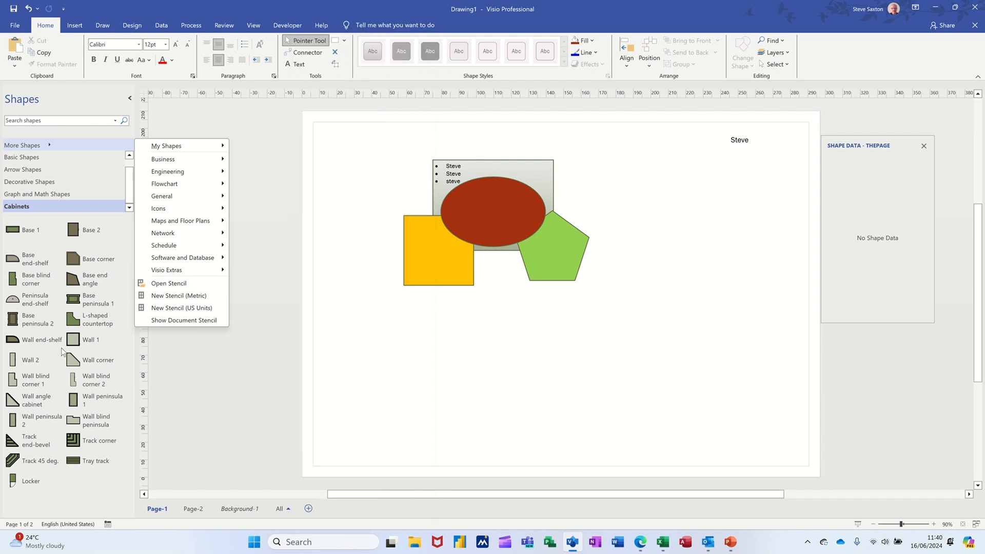
{"action": "left_click", "coordinate": [265, 235]}
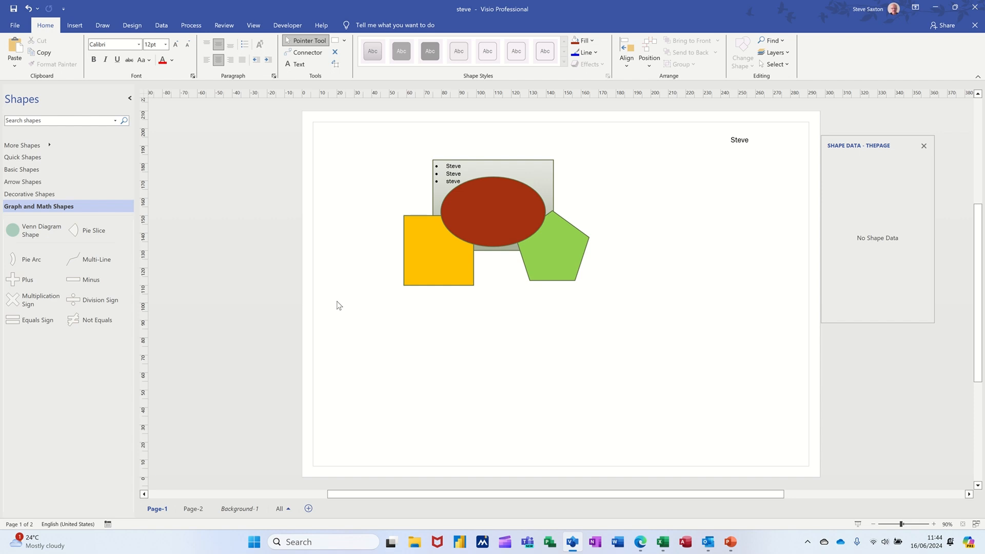
Create a new metric stencil and move the dark red ellipse from the page into it
{"action": "left_click", "coordinate": [52, 144]}
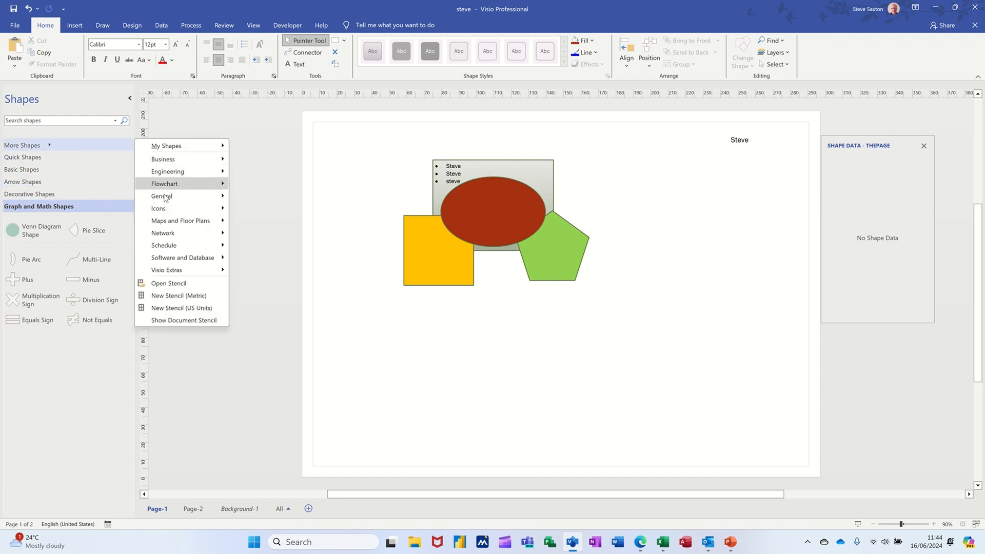
{"action": "left_click", "coordinate": [166, 297]}
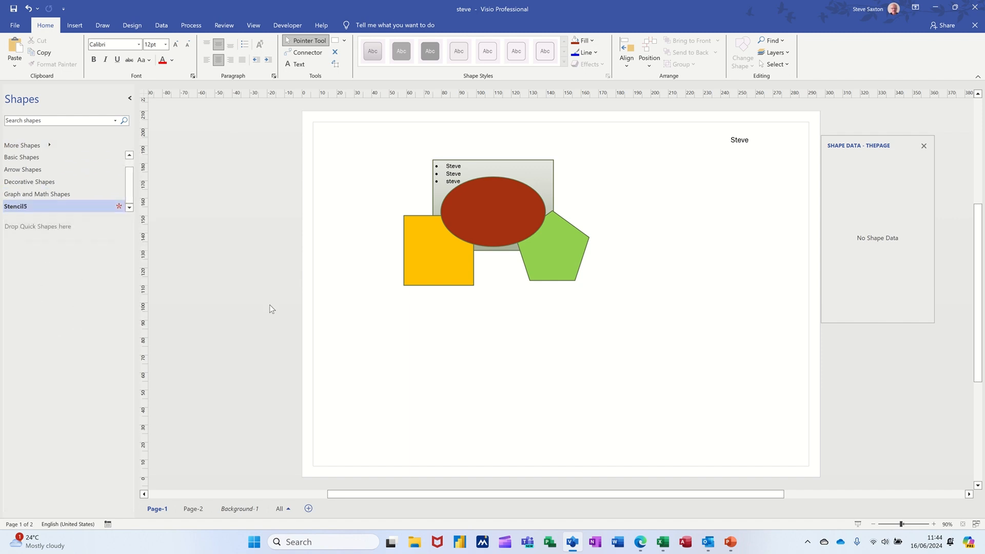
{"action": "left_click", "coordinate": [487, 217]}
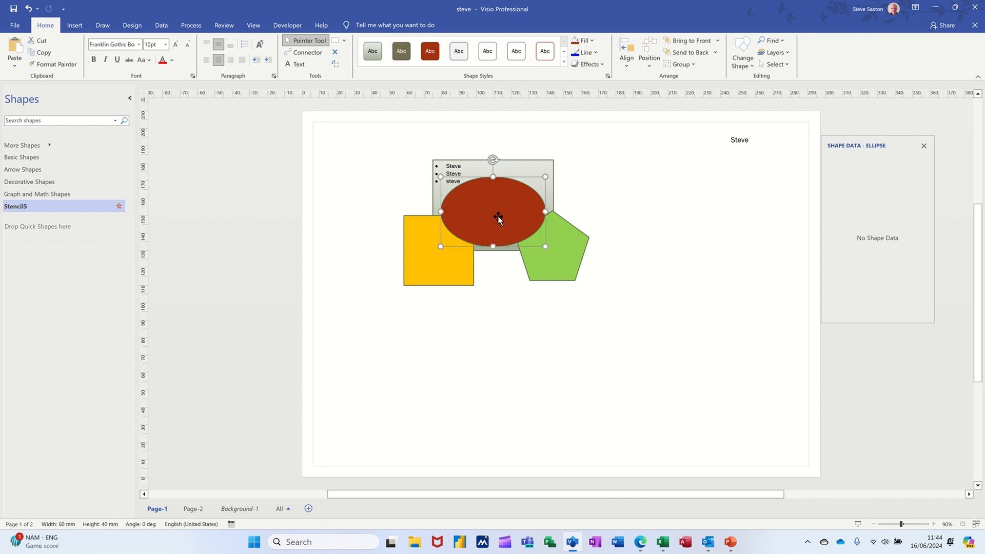
{"action": "left_click_drag", "start_coordinate": [499, 215], "coordinate": [52, 268]}
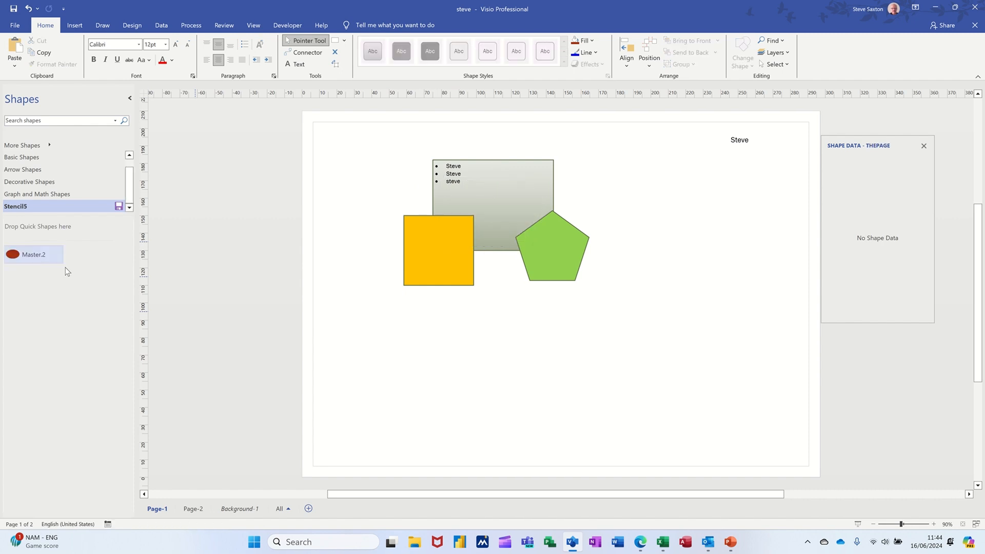
Rename the ellipse master and save the new stencil, using the author's first name in lowercase for both
{"action": "type", "text": "steve"}
{"action": "key", "text": "Return"}
{"action": "left_click", "coordinate": [119, 208]}
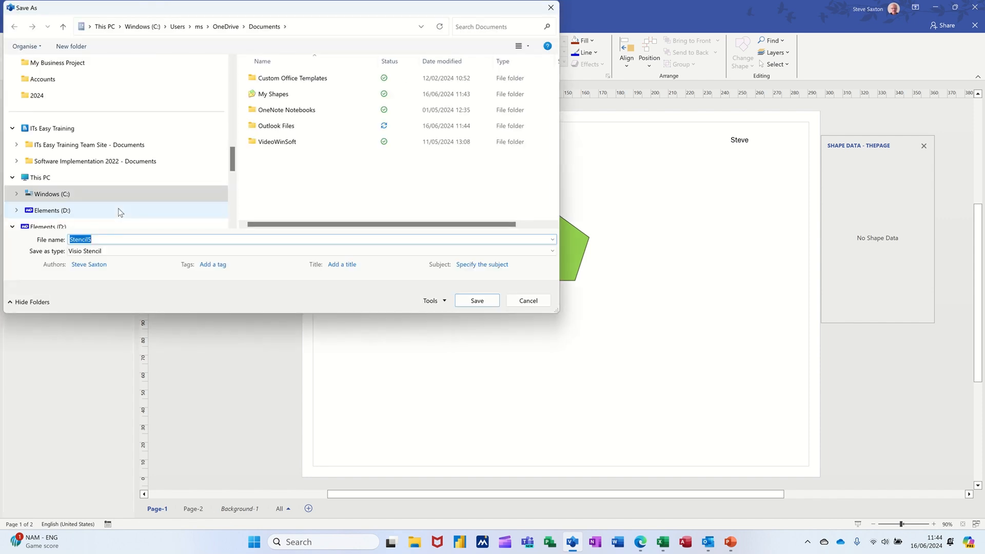
{"action": "type", "text": "steve"}
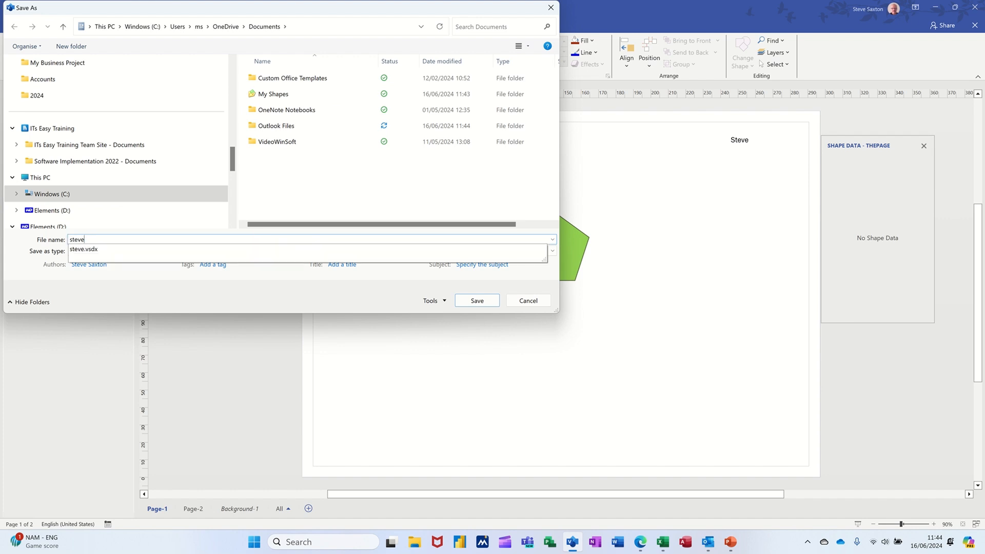
{"action": "key", "text": "Return"}
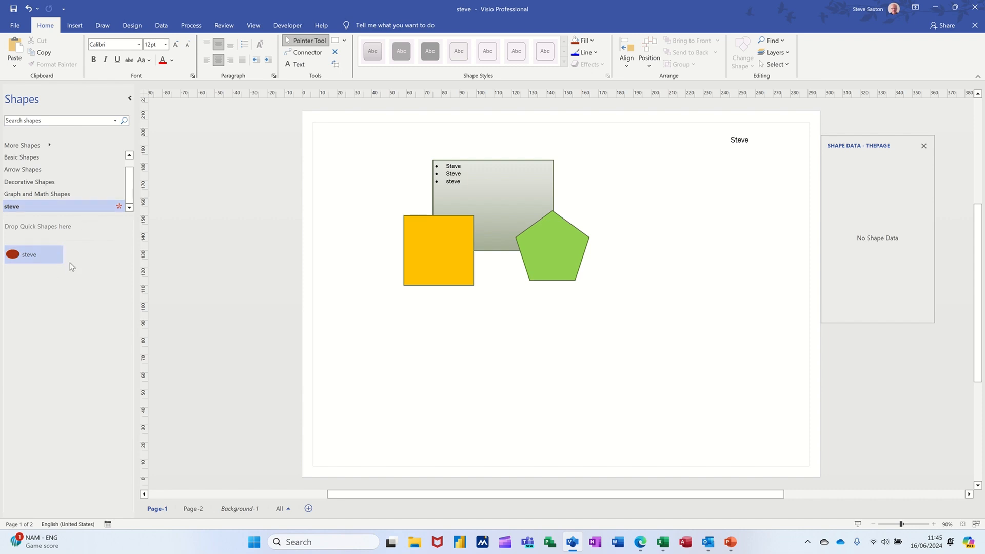
Add the Square from the Basic Shapes stencil to the custom stencil and save the stencil
{"action": "left_click", "coordinate": [66, 171]}
{"action": "left_click", "coordinate": [71, 158]}
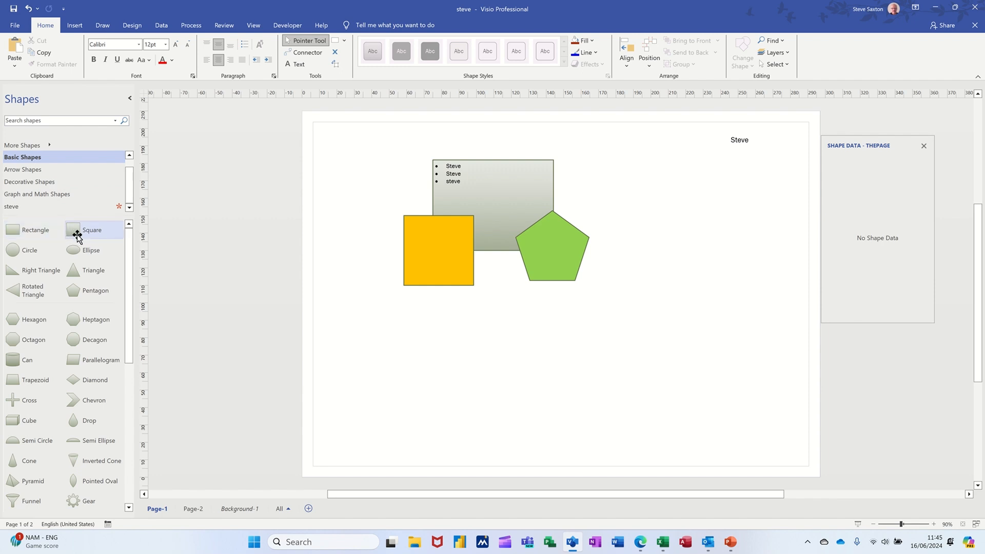
{"action": "left_click_drag", "start_coordinate": [77, 236], "coordinate": [60, 202]}
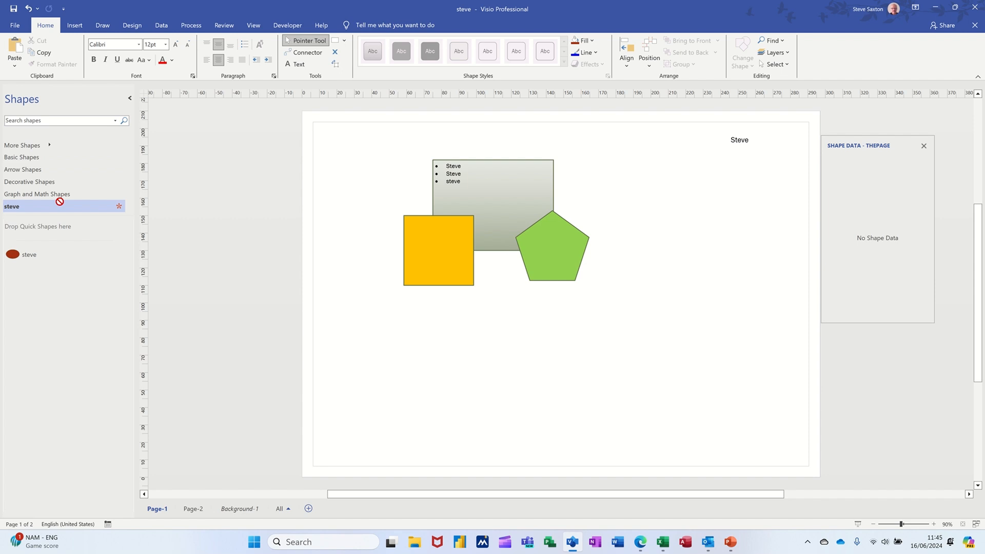
{"action": "left_click_drag", "start_coordinate": [60, 201], "coordinate": [57, 221]}
{"action": "left_click_drag", "start_coordinate": [59, 292], "coordinate": [66, 239]}
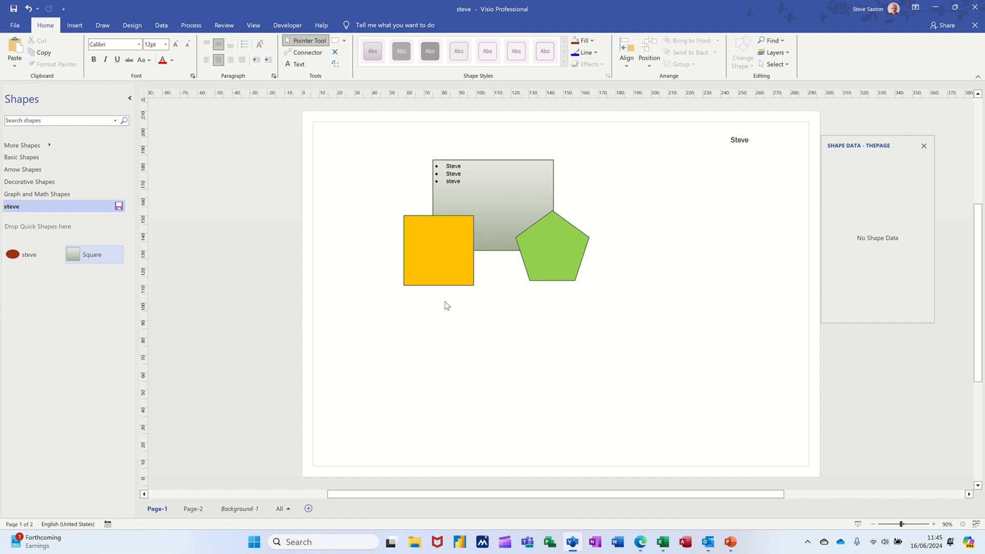
{"action": "left_click", "coordinate": [118, 206]}
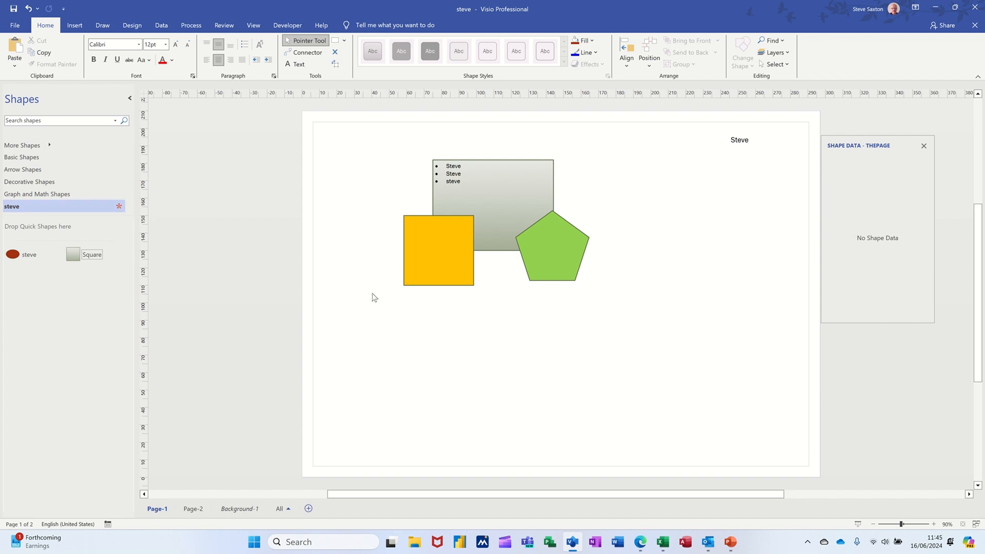
Create a new drawing from the blank Basic Flowchart template in metric units
{"action": "left_click", "coordinate": [15, 25]}
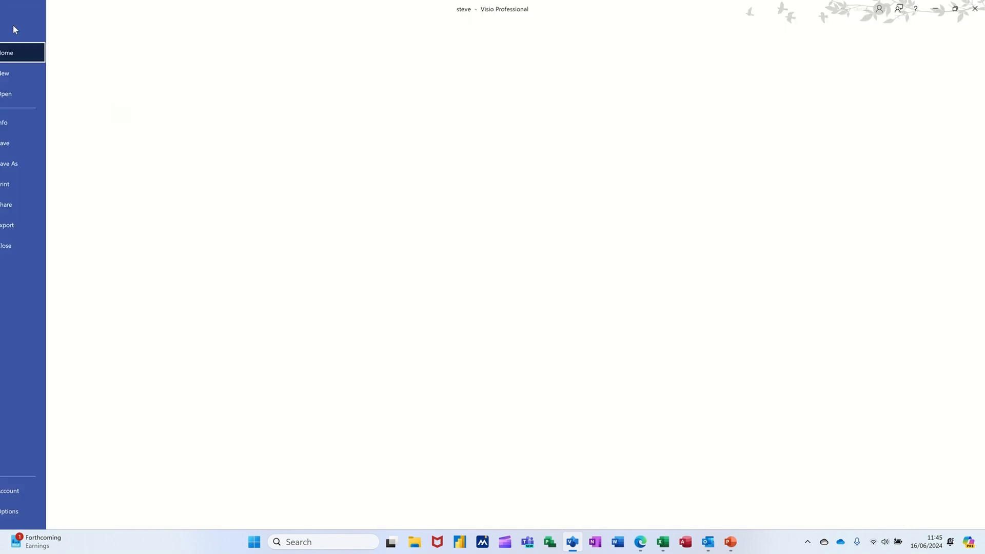
{"action": "left_click", "coordinate": [37, 73]}
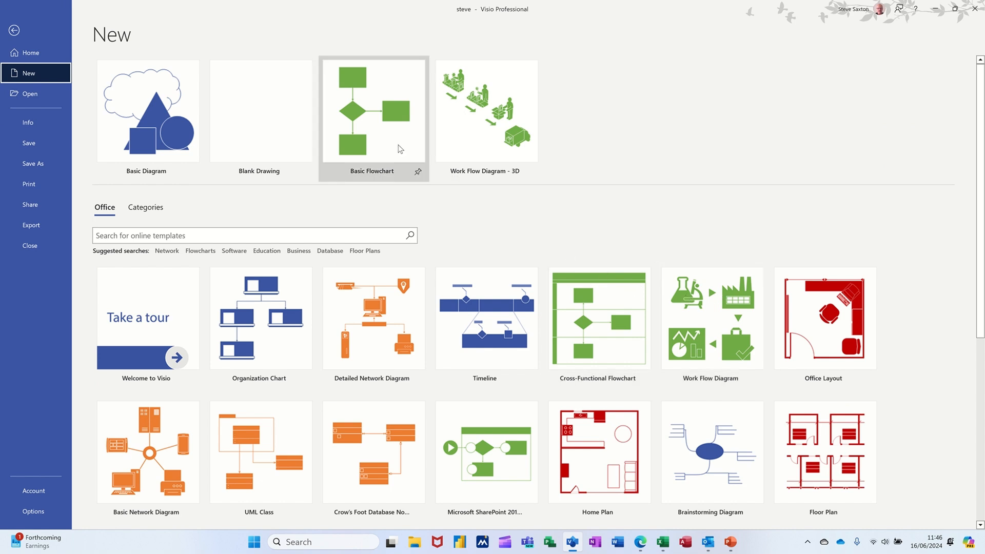
{"action": "left_click", "coordinate": [400, 149]}
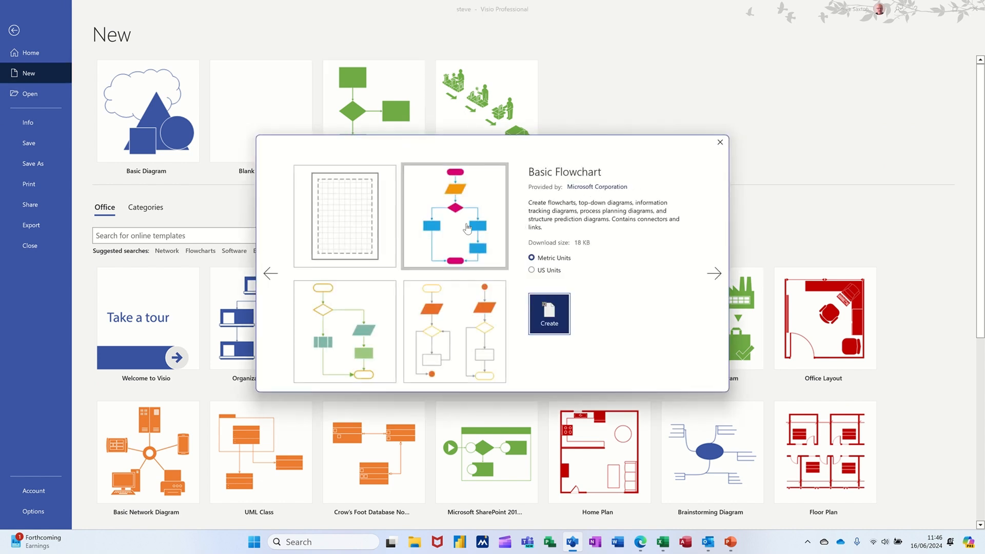
{"action": "left_click", "coordinate": [354, 222]}
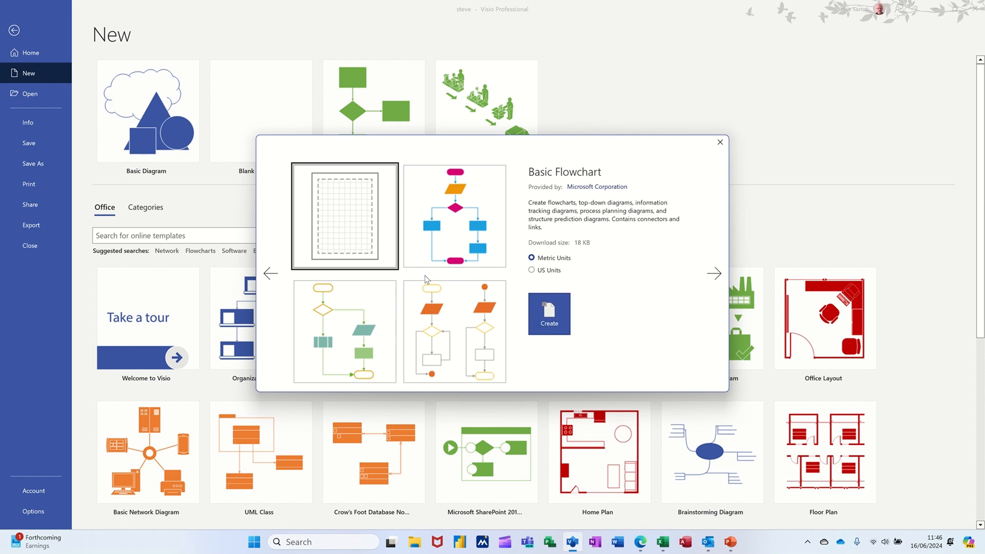
{"action": "left_click", "coordinate": [557, 325]}
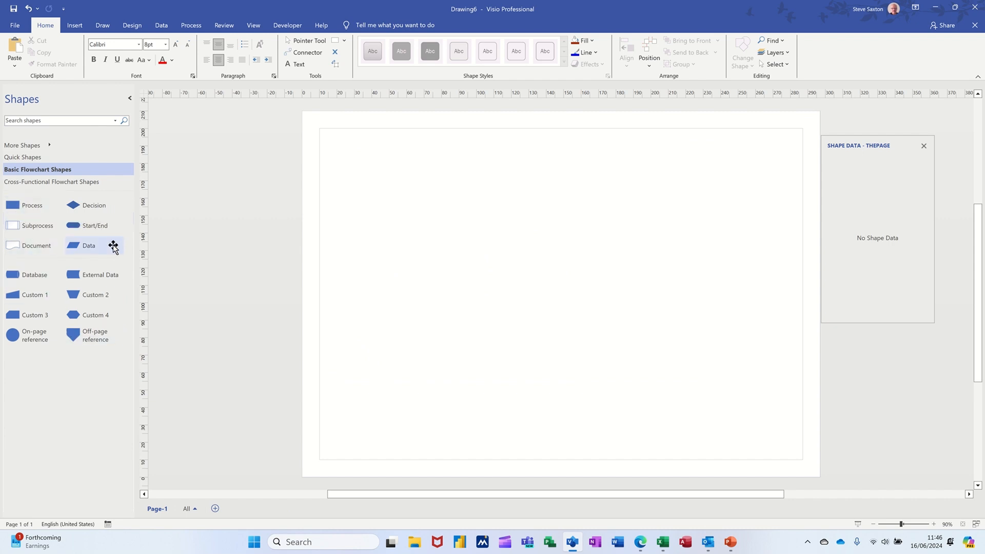
Place a Start/End shape near the page's upper edge and chain connected Decision, Process, Decision, Process and Start/End shapes below it
{"action": "left_click_drag", "start_coordinate": [84, 226], "coordinate": [500, 167]}
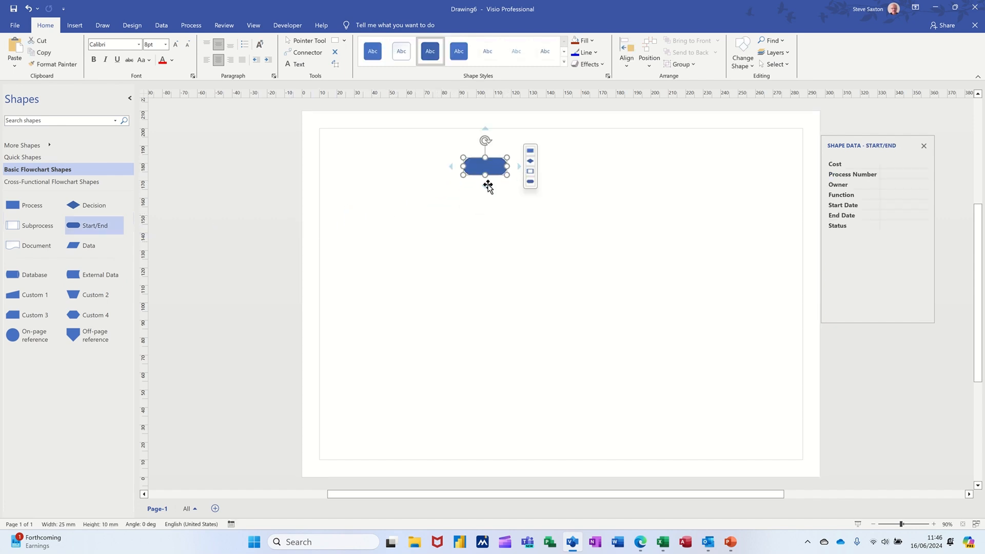
{"action": "mouse_move", "coordinate": [487, 187]}
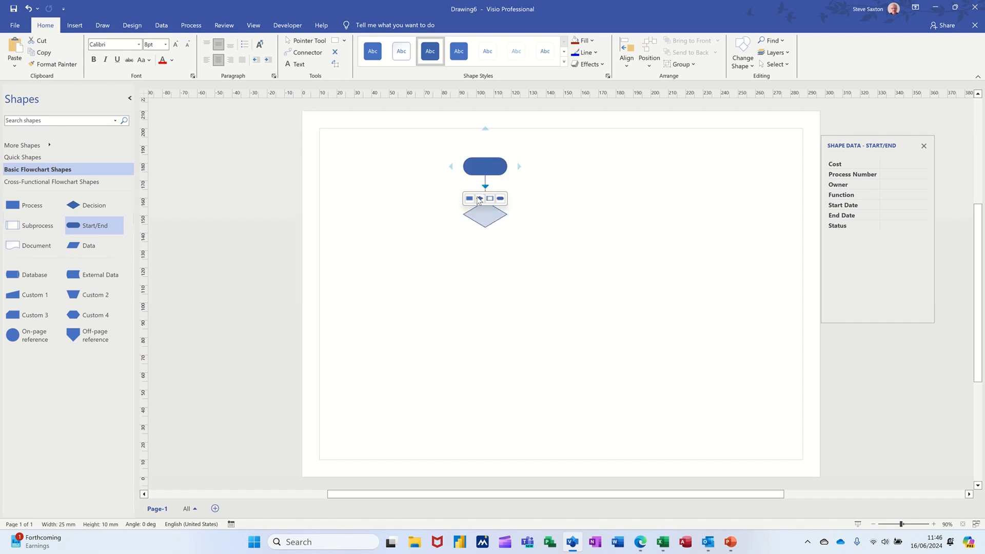
{"action": "left_click", "coordinate": [480, 200]}
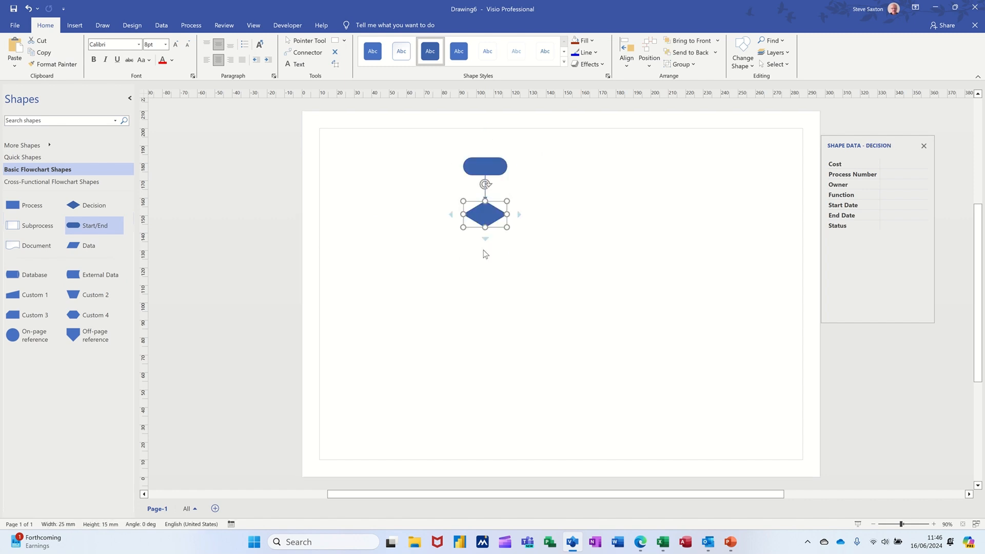
{"action": "left_click", "coordinate": [470, 250]}
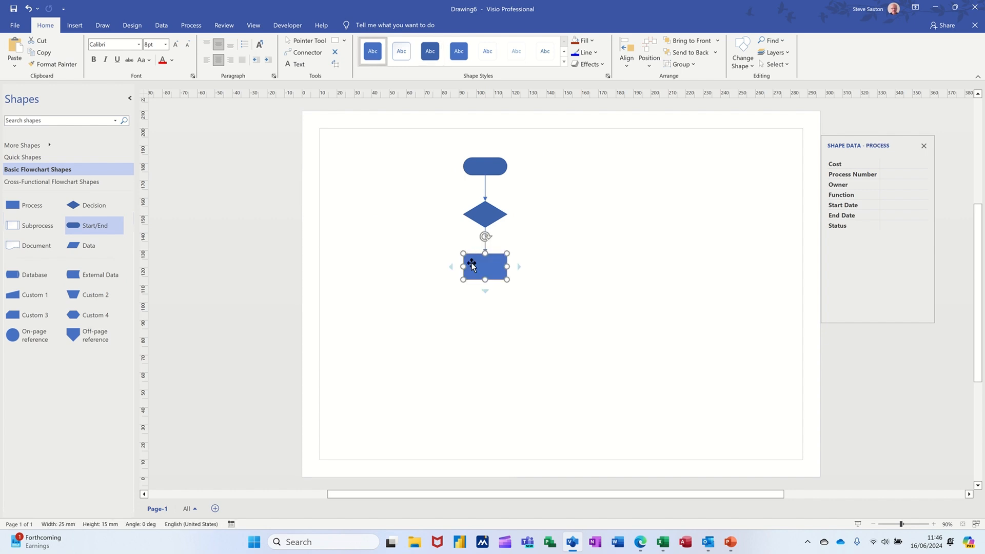
{"action": "mouse_move", "coordinate": [483, 291]}
{"action": "left_click", "coordinate": [480, 304]}
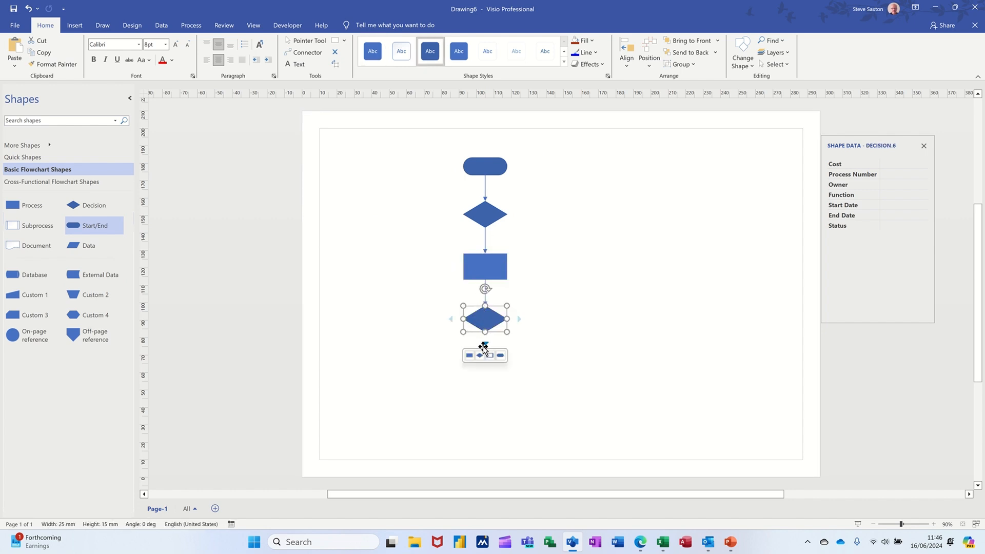
{"action": "left_click", "coordinate": [470, 355]}
{"action": "mouse_move", "coordinate": [485, 396]}
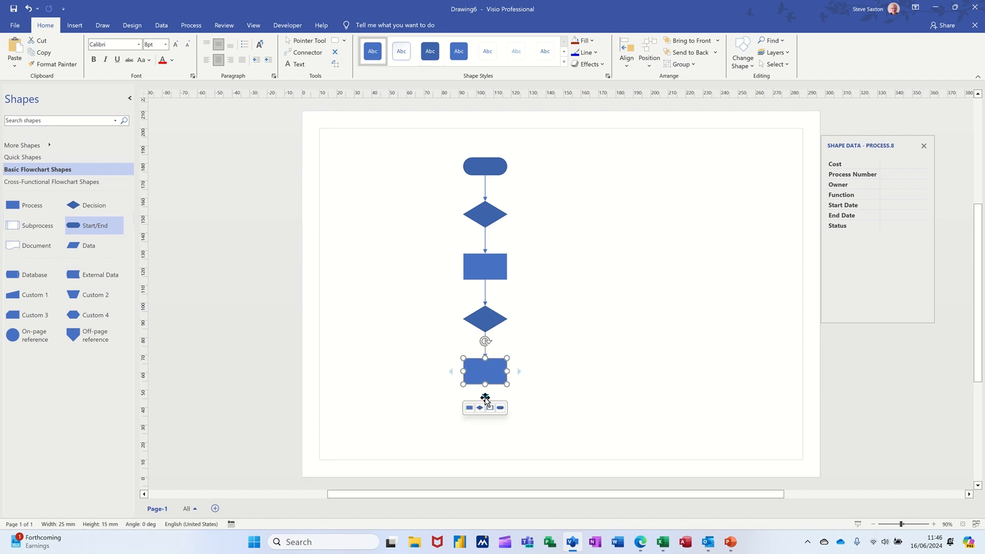
{"action": "left_click", "coordinate": [500, 408]}
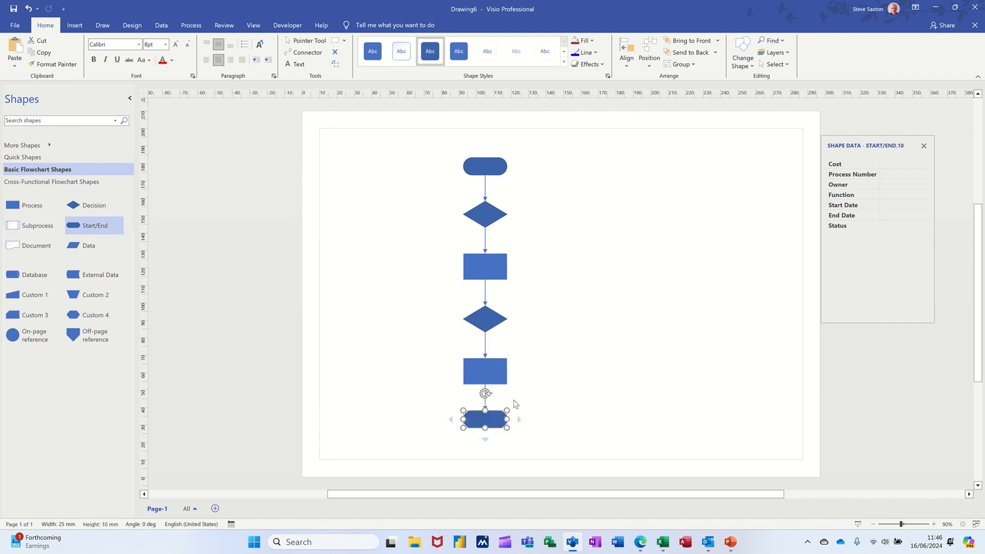
Label the first Start/End shape "edfrewr" and the Decision shape directly below it "erew"
{"action": "left_click", "coordinate": [485, 170]}
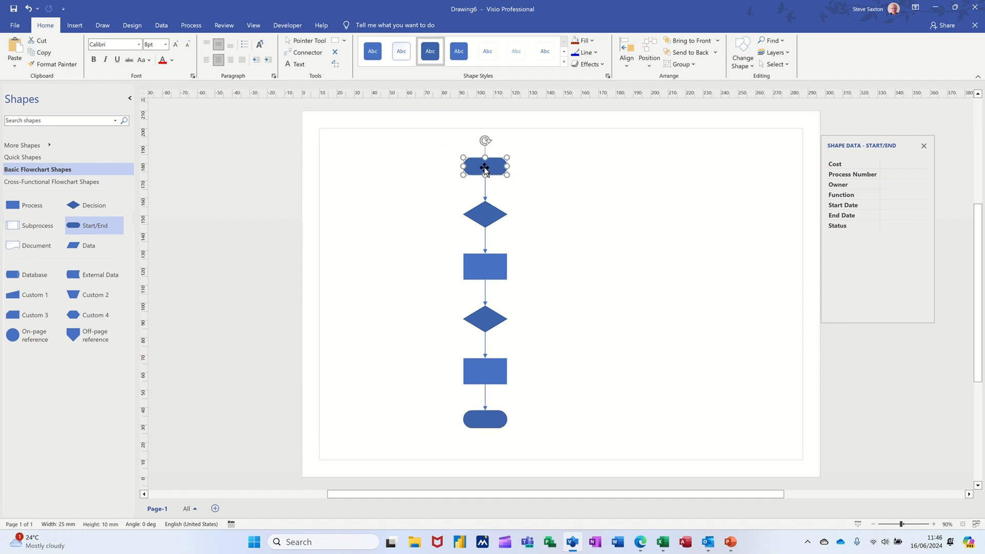
{"action": "type", "text": "edfrewr"}
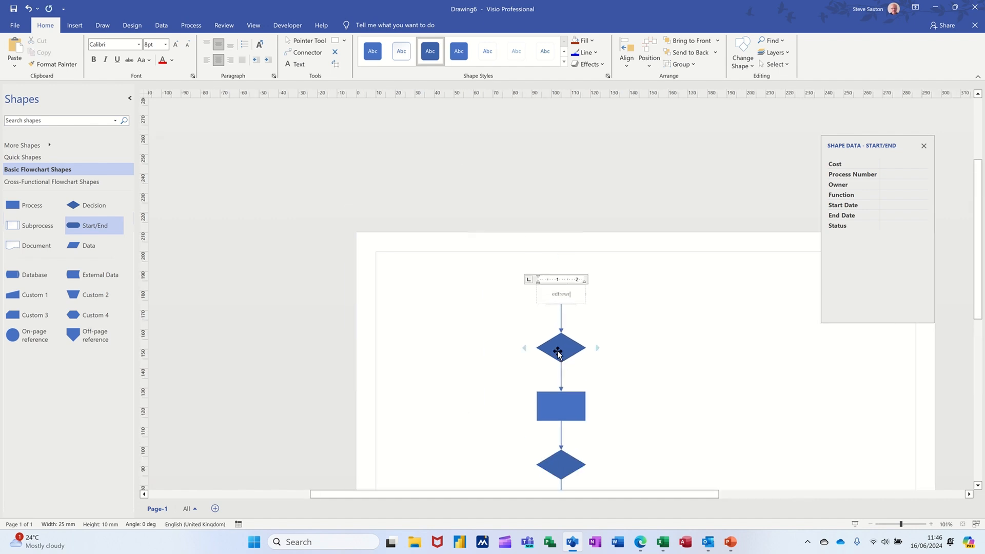
{"action": "left_click", "coordinate": [558, 353]}
{"action": "type", "text": "erew"}
{"action": "left_click", "coordinate": [624, 363]}
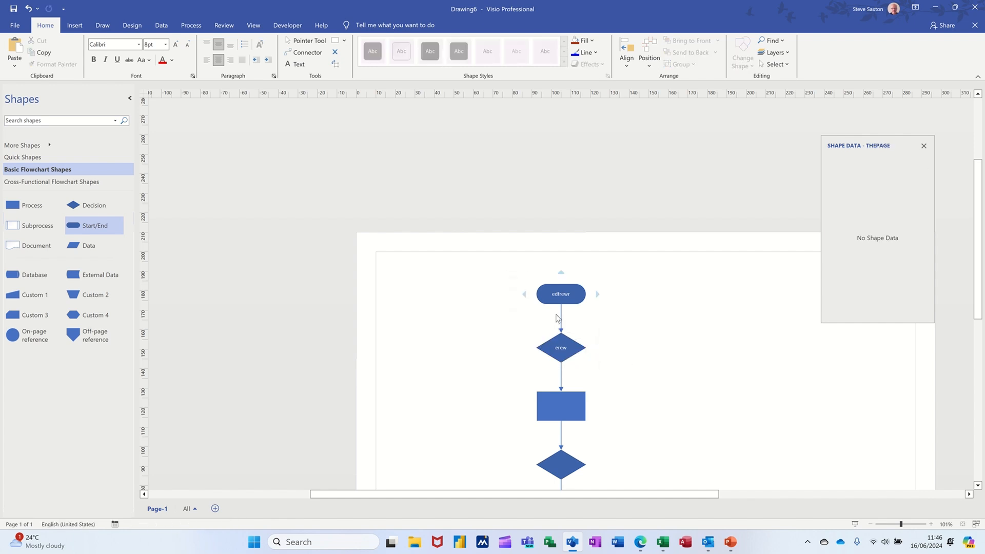
Add a connected Process shape to the right of the "erew" decision and draw a connector from its top back to the first Start/End shape
{"action": "mouse_move", "coordinate": [593, 354]}
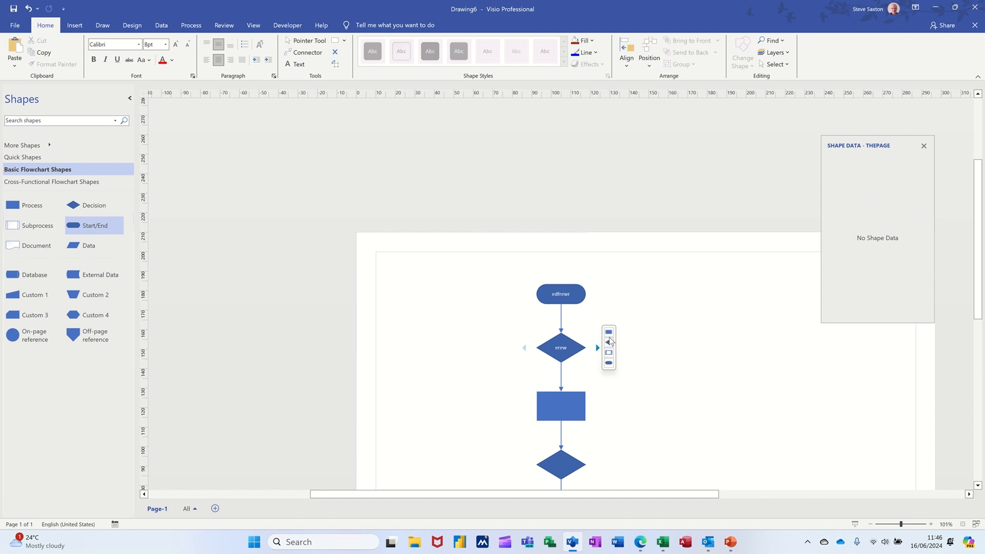
{"action": "left_click", "coordinate": [609, 333]}
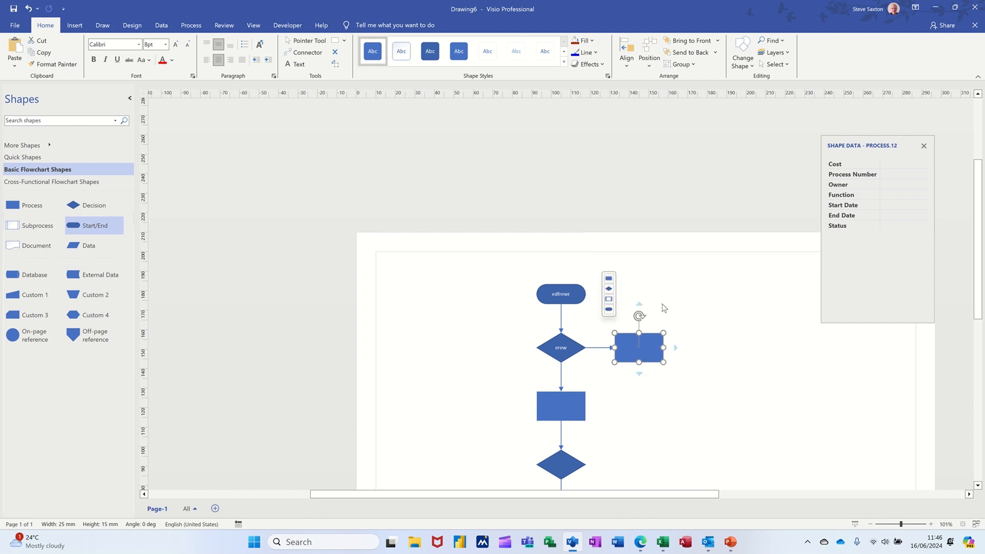
{"action": "left_click", "coordinate": [305, 52]}
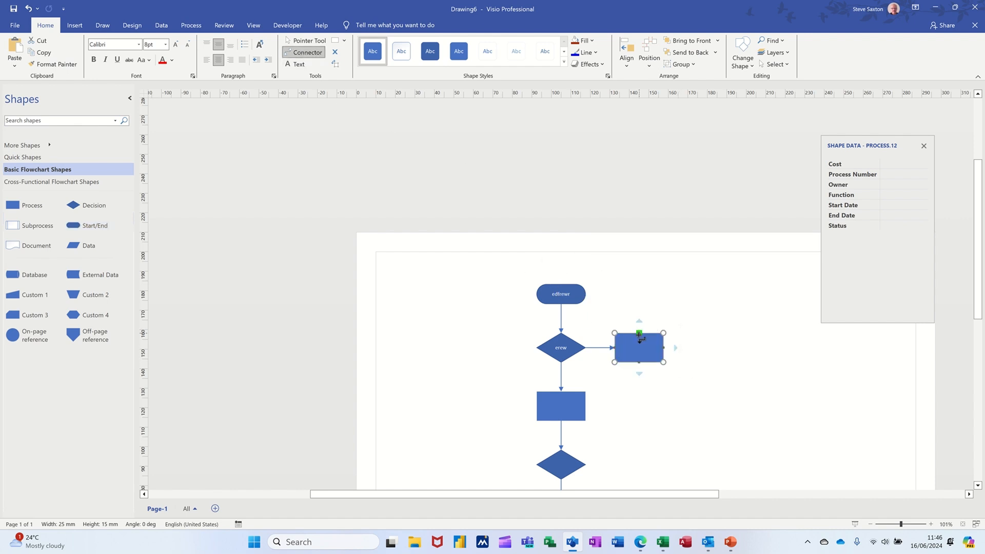
{"action": "left_click_drag", "start_coordinate": [639, 335], "coordinate": [585, 294]}
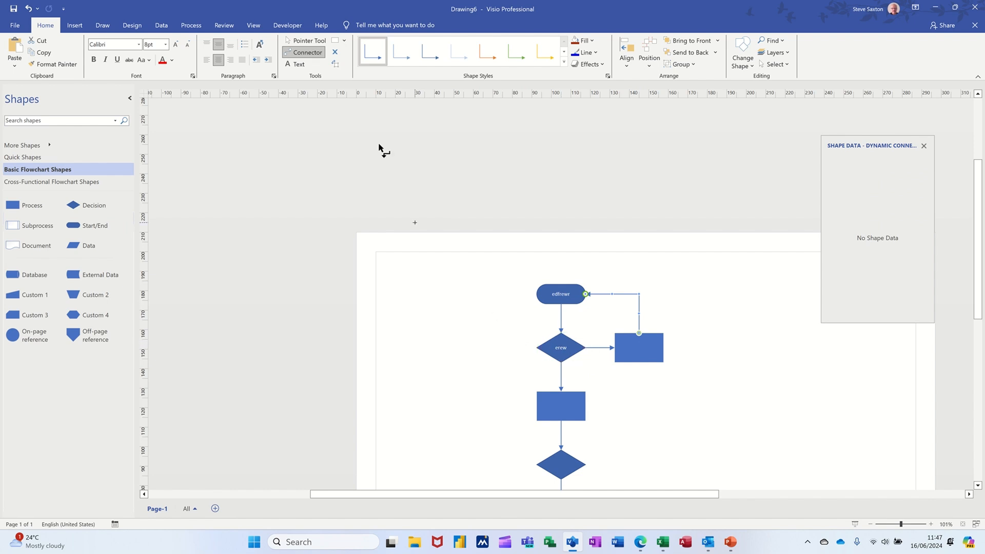
{"action": "key", "text": "ctrl+1"}
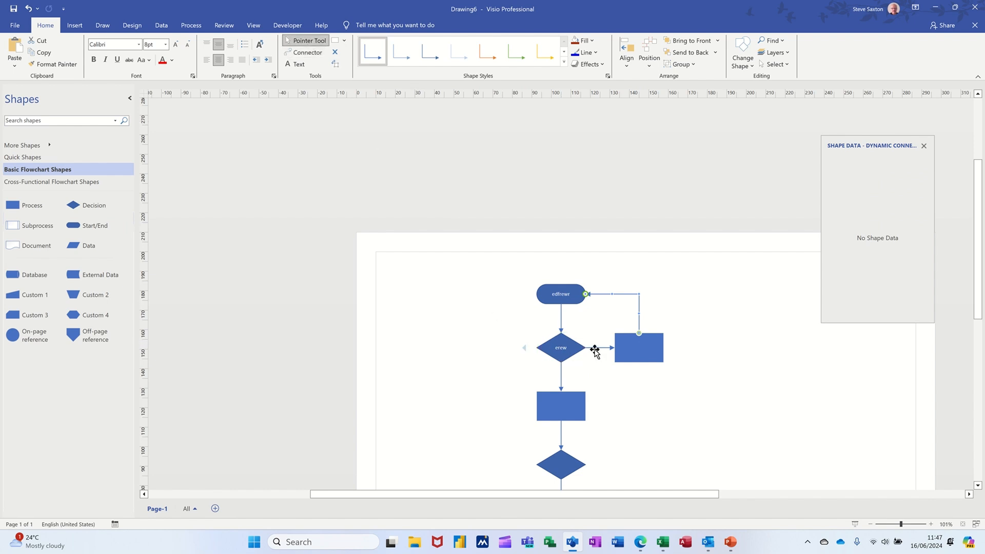
Label the "erew" decision's connector to the side Process shape "No" and its downward connector "Yes"
{"action": "double_click", "coordinate": [595, 349]}
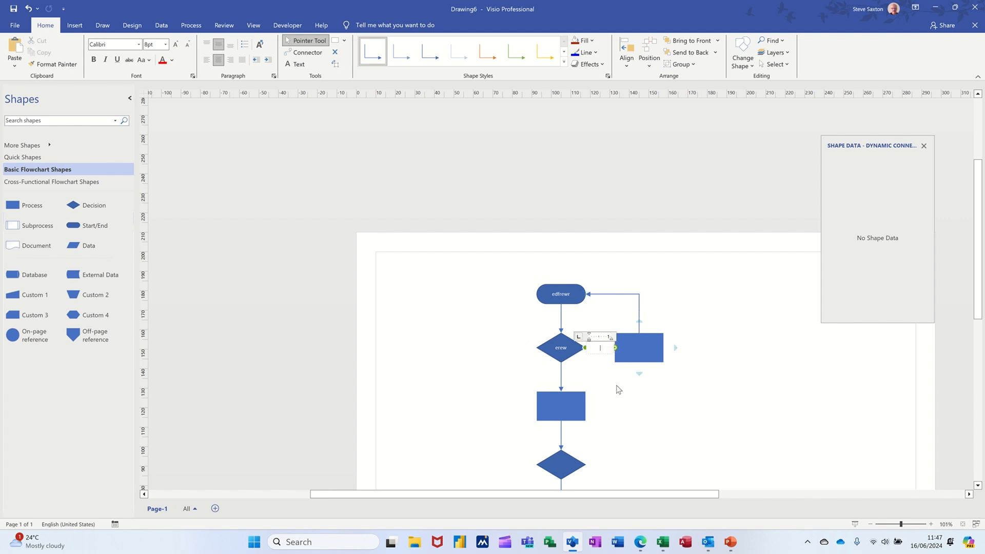
{"action": "type", "text": "No"}
{"action": "left_click", "coordinate": [560, 376]}
{"action": "double_click", "coordinate": [560, 376]}
{"action": "type", "text": "Y"}
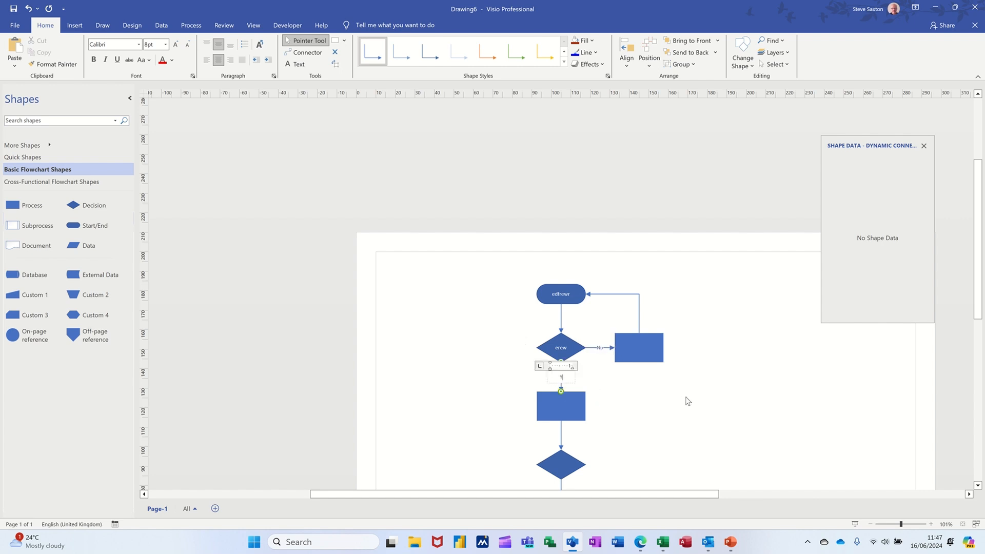
{"action": "left_click", "coordinate": [496, 315]}
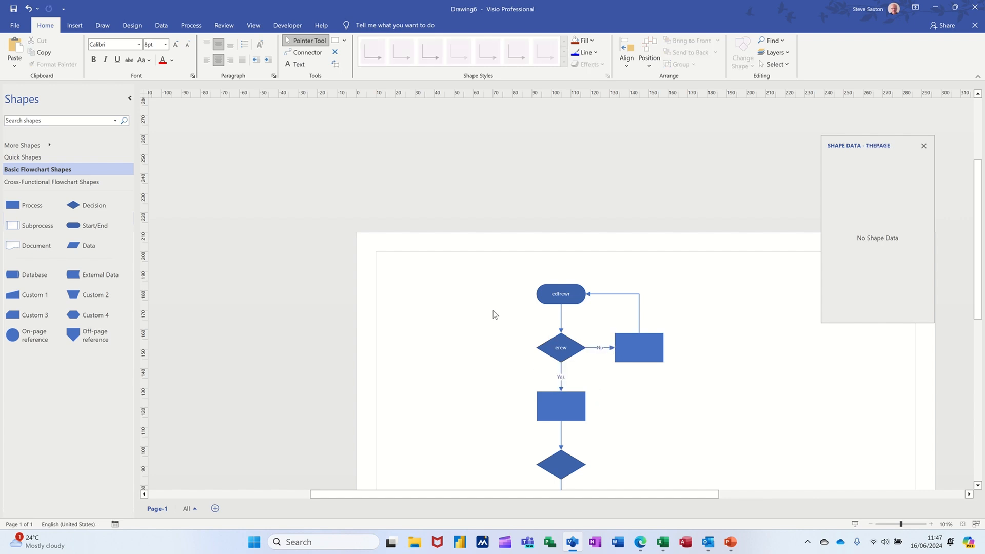
Apply the dark teal and red theme to the flowchart
{"action": "scroll", "coordinate": [491, 390], "scroll_direction": "down", "scroll_amount": 2}
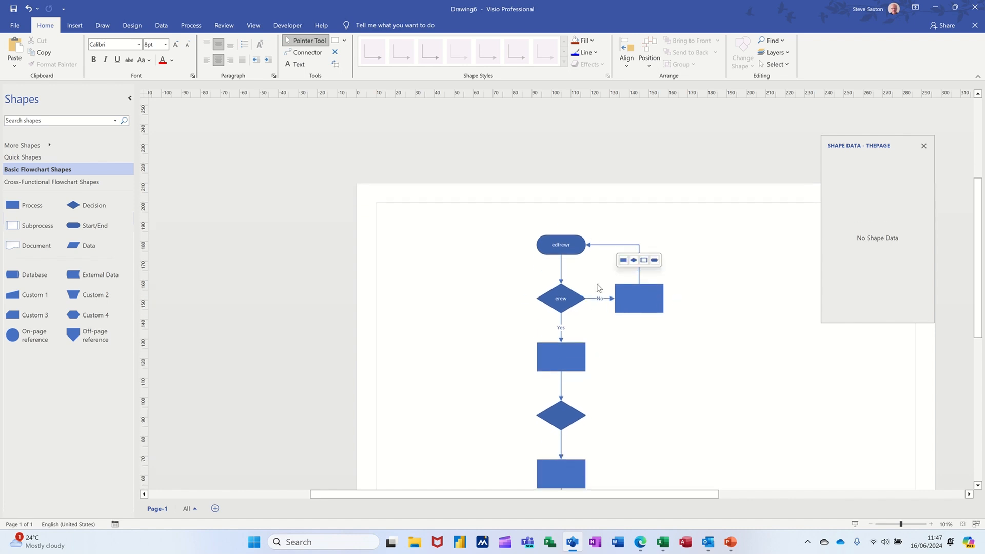
{"action": "scroll", "coordinate": [489, 308], "scroll_direction": "down", "scroll_amount": 3}
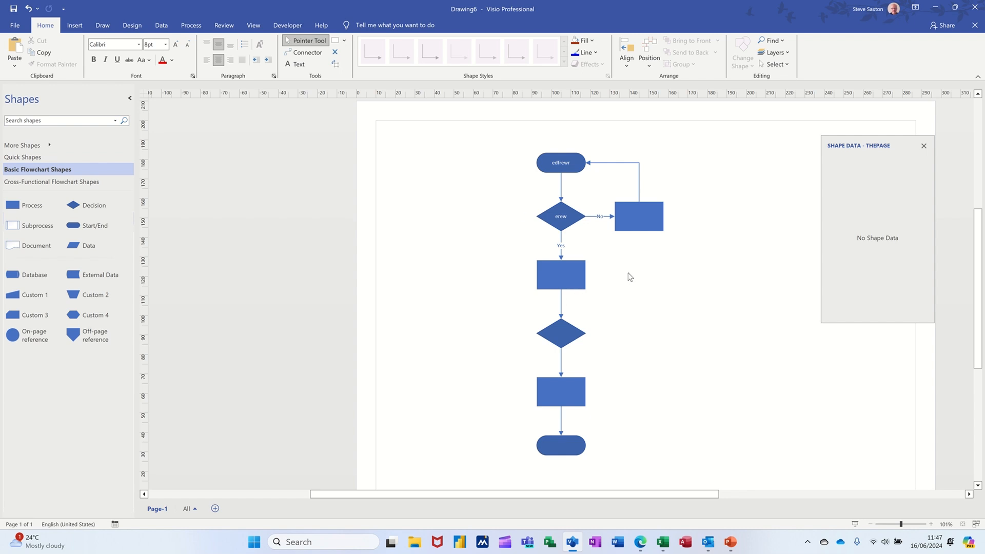
{"action": "left_click", "coordinate": [132, 26]}
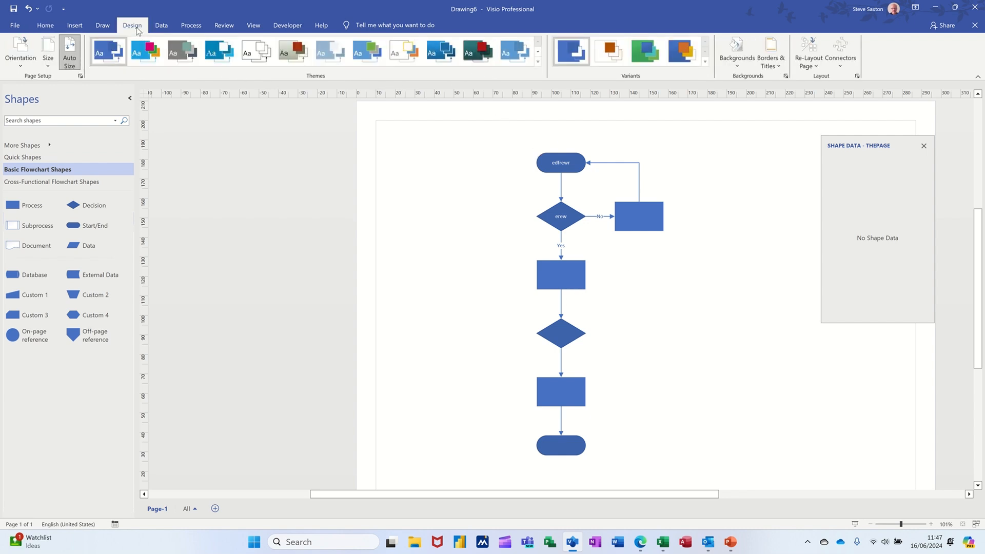
{"action": "left_click", "coordinate": [464, 49]}
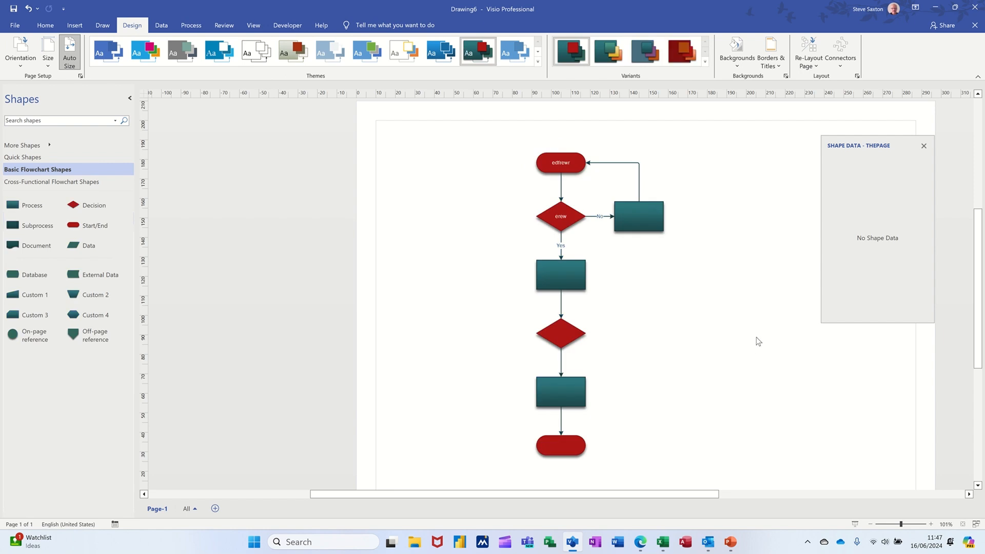